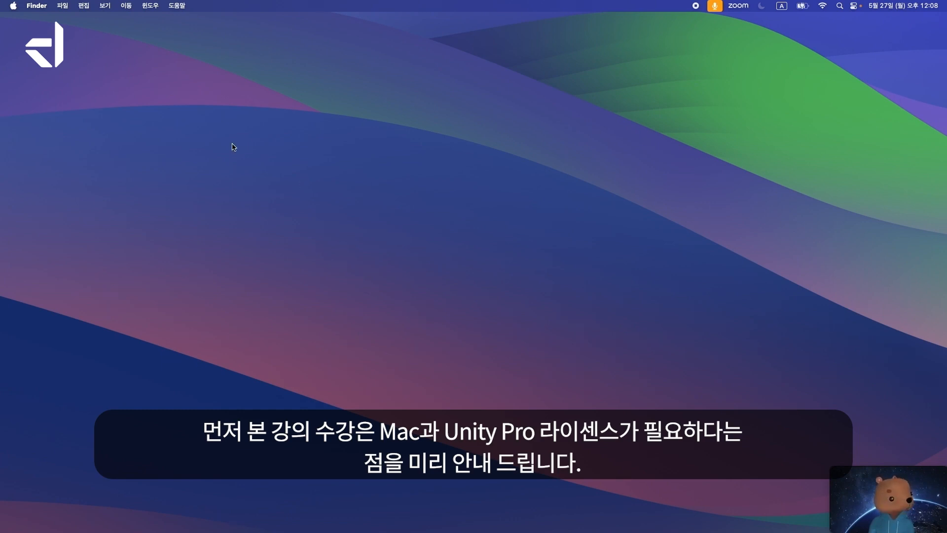
Check which chip this Mac uses in the About This Mac information, and close it
{"action": "left_click", "coordinate": [18, 6]}
{"action": "mouse_move", "coordinate": [23, 14]}
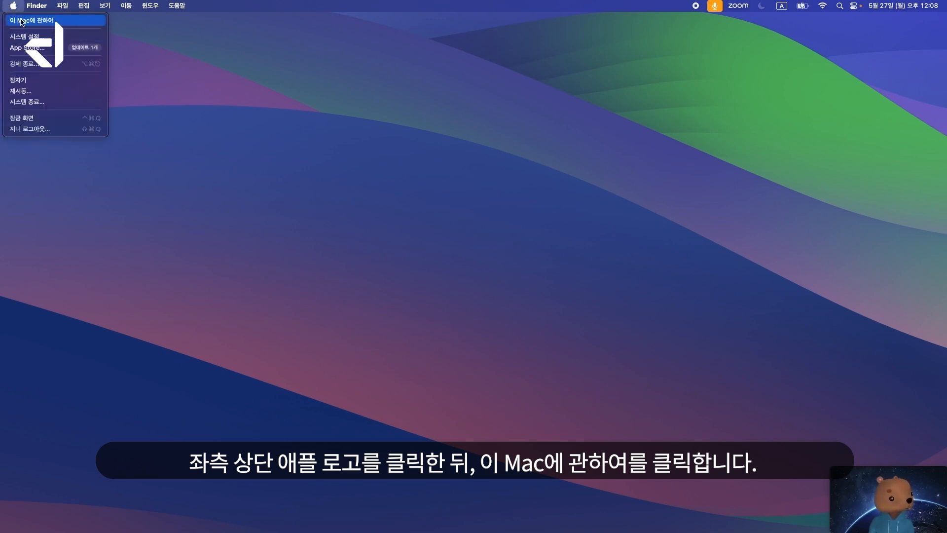
{"action": "left_click", "coordinate": [62, 25]}
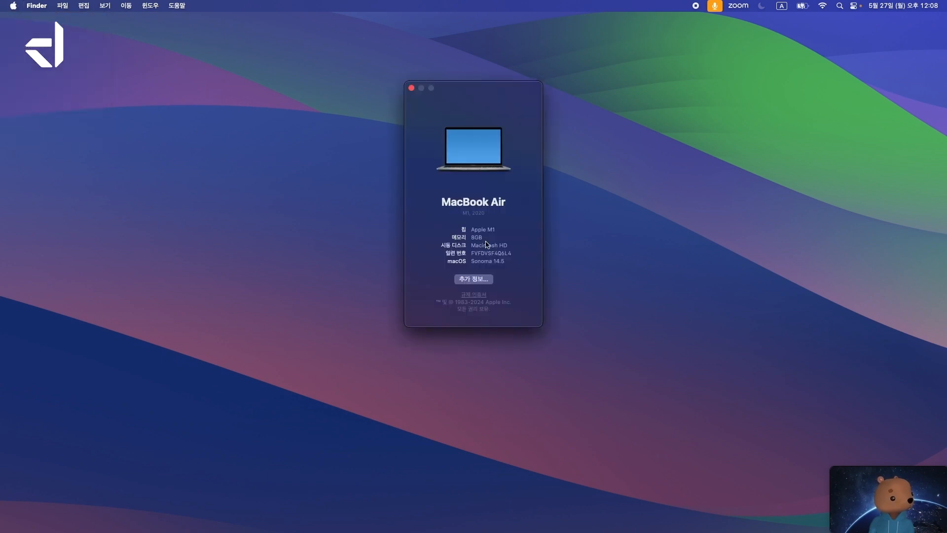
{"action": "left_click_drag", "start_coordinate": [500, 230], "coordinate": [482, 252]}
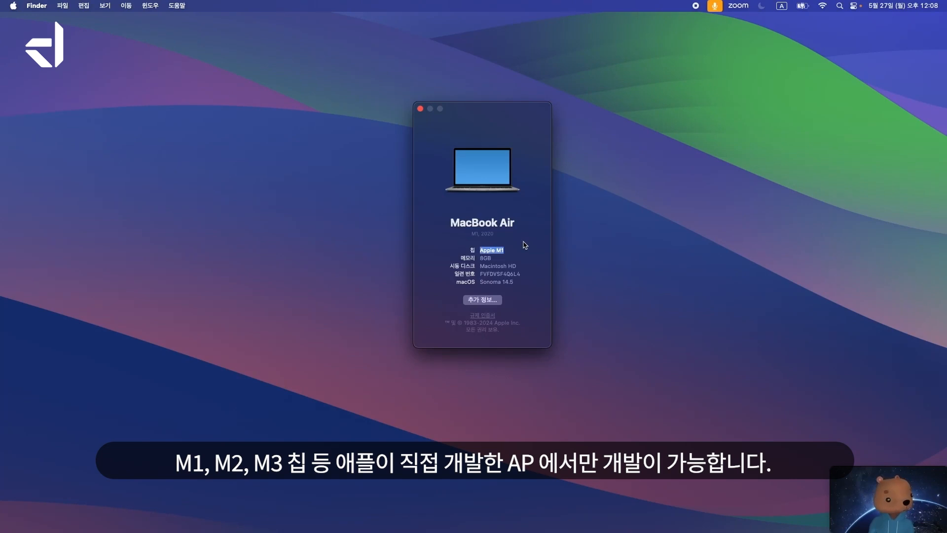
{"action": "left_click", "coordinate": [496, 250]}
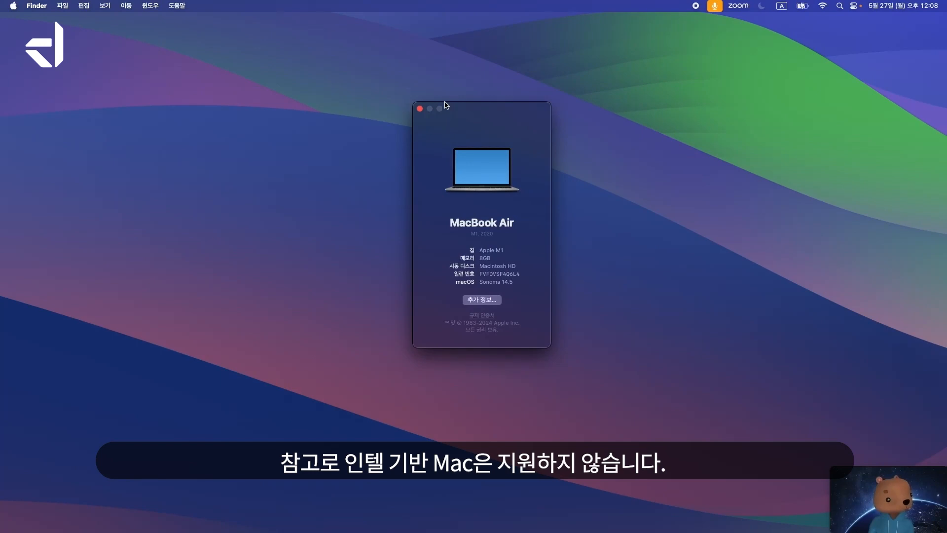
{"action": "left_click", "coordinate": [419, 108]}
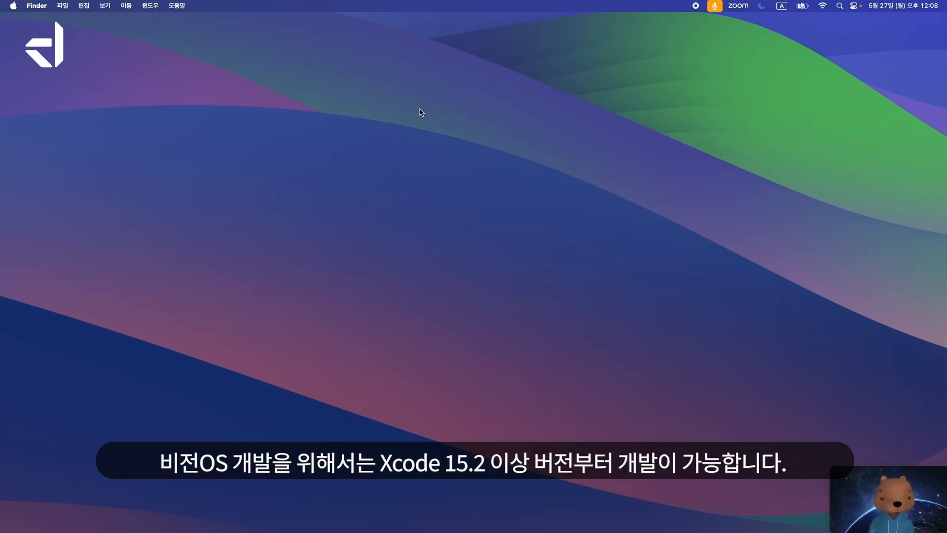
Find Xcode with Spotlight and launch it
{"action": "key", "text": "super+space"}
{"action": "type", "text": "xcode"}
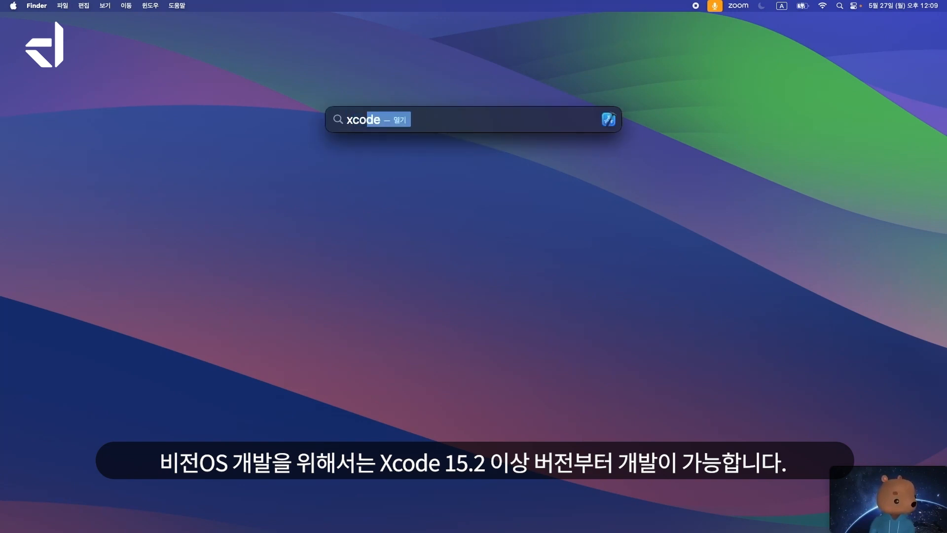
{"action": "key", "text": "Return"}
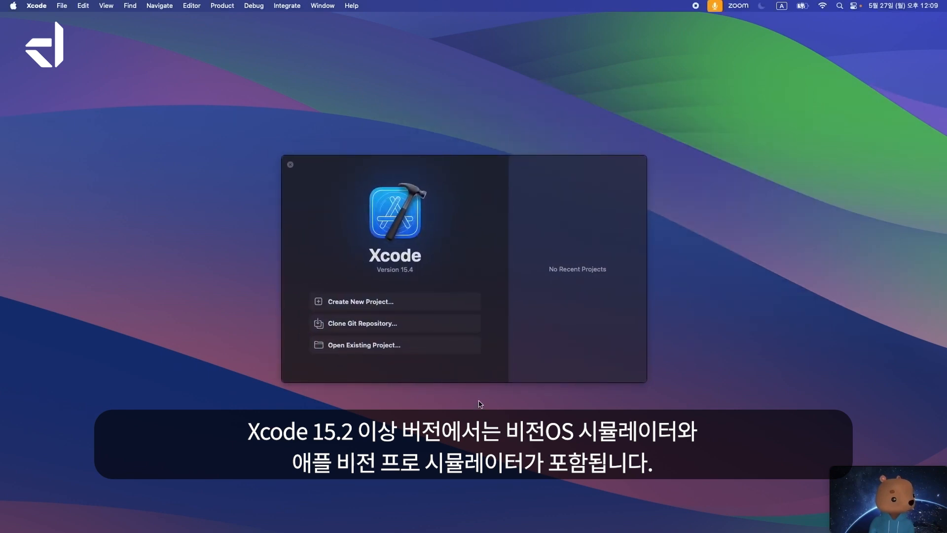
Check the visionOS entry among the installed platforms in the Xcode settings, and close the settings
{"action": "left_click", "coordinate": [40, 5]}
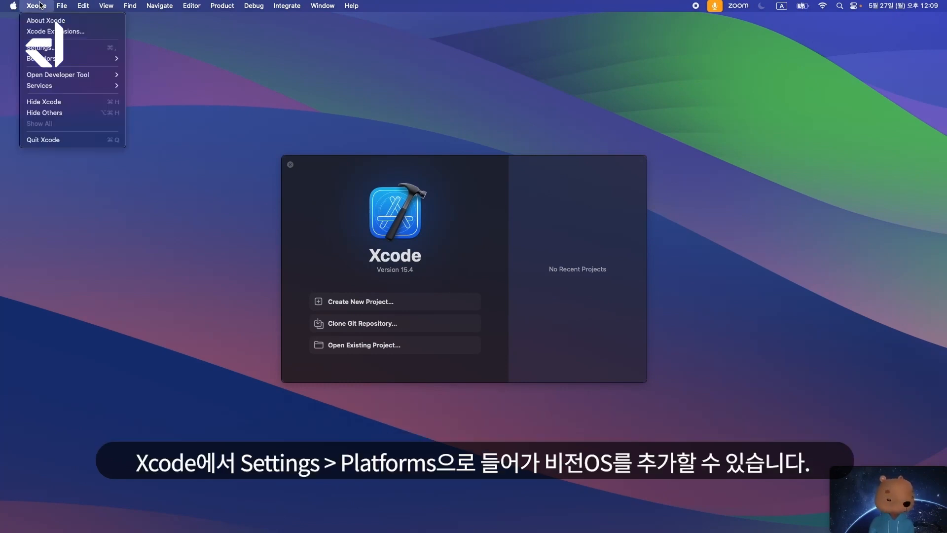
{"action": "left_click", "coordinate": [46, 48]}
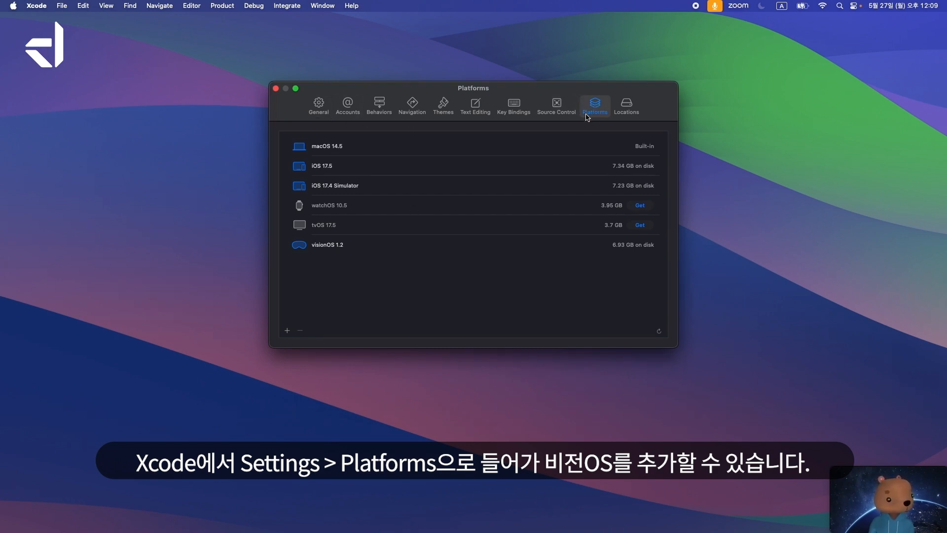
{"action": "left_click", "coordinate": [329, 249]}
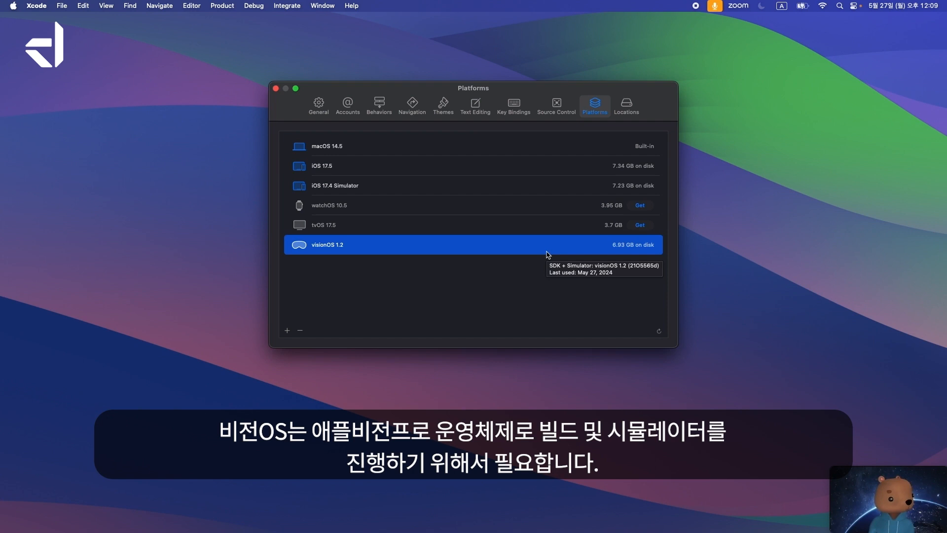
{"action": "left_click", "coordinate": [276, 89]}
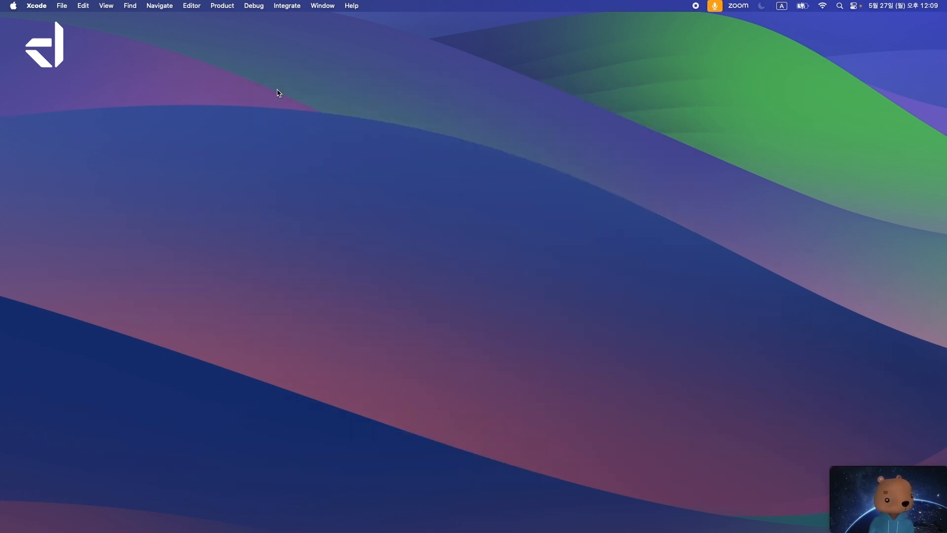
Start a new project from the visionOS App template and name the product visionOSProject
{"action": "left_click", "coordinate": [62, 6]}
{"action": "mouse_move", "coordinate": [65, 20]}
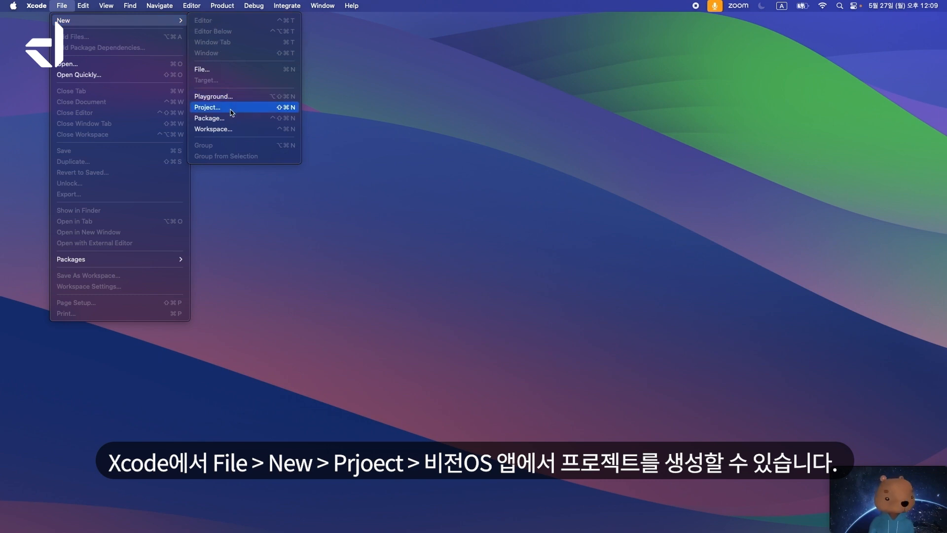
{"action": "left_click", "coordinate": [231, 110]}
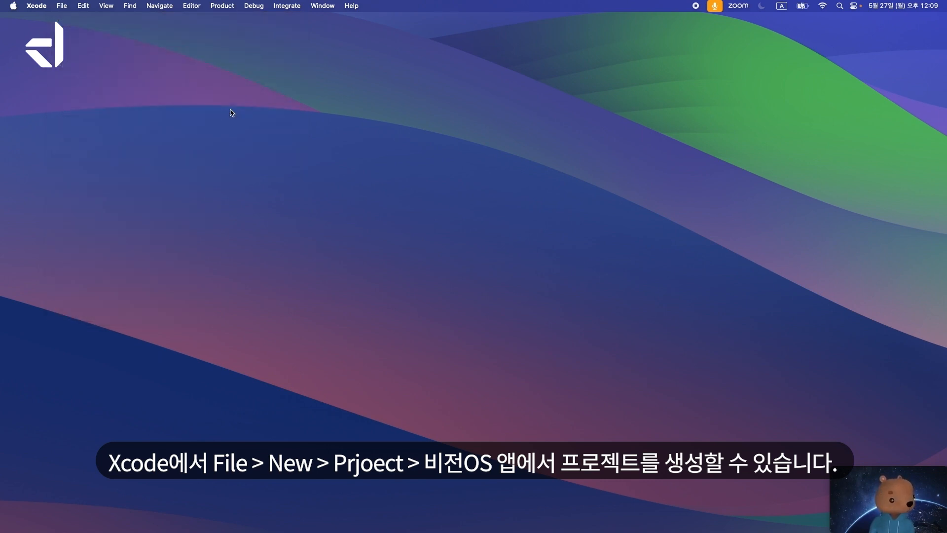
{"action": "left_click", "coordinate": [476, 171]}
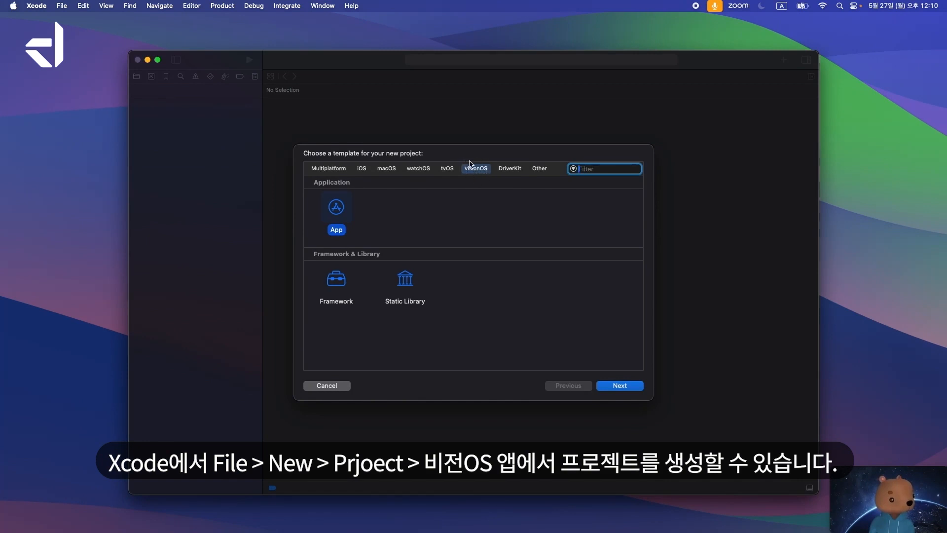
{"action": "left_click", "coordinate": [346, 216]}
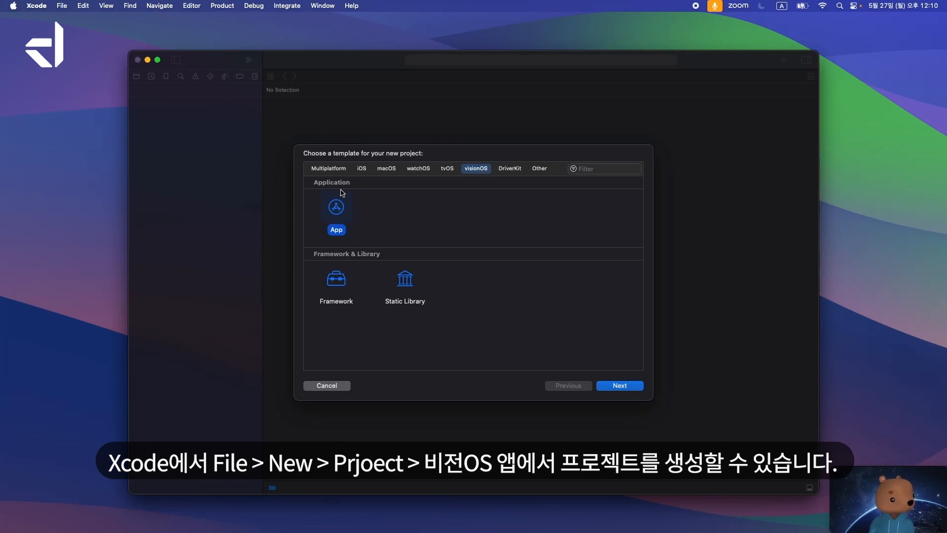
{"action": "left_click", "coordinate": [615, 388]}
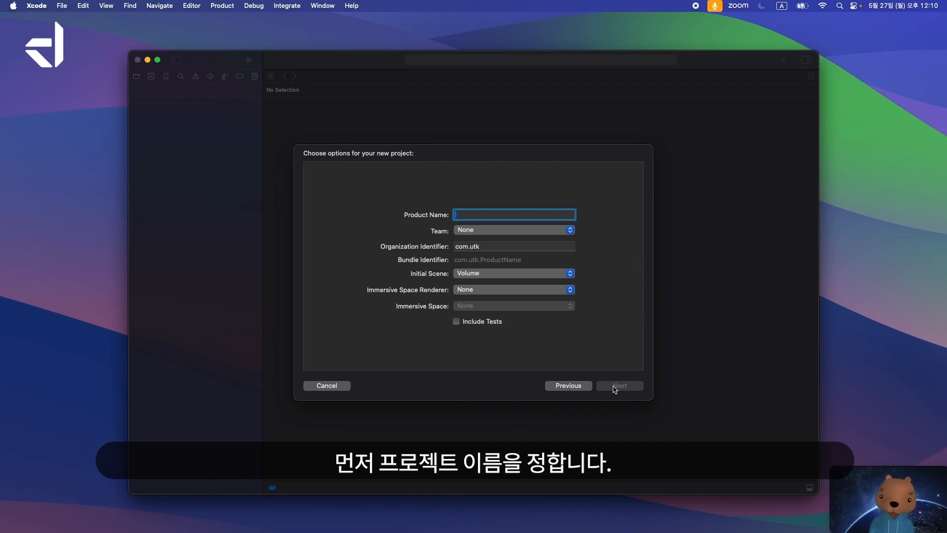
{"action": "type", "text": "vis"}
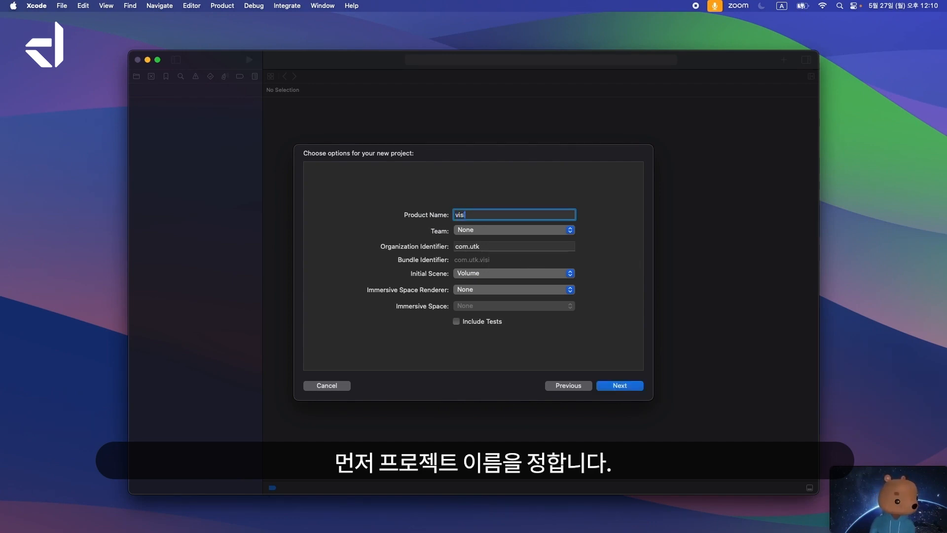
{"action": "type", "text": "ionOSProject"}
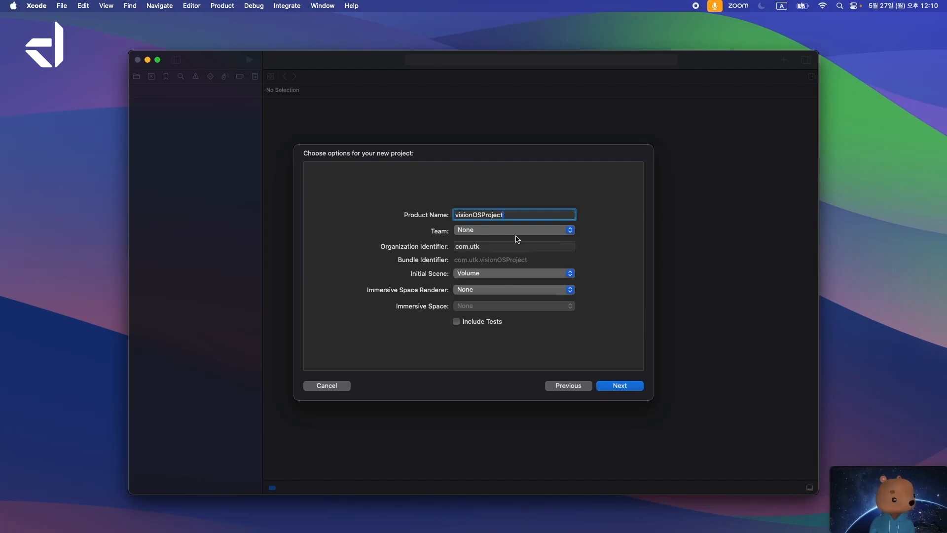
Use Volume as the project's initial scene and create the project in the XCode folder on SSD 2TB
{"action": "left_click", "coordinate": [524, 273]}
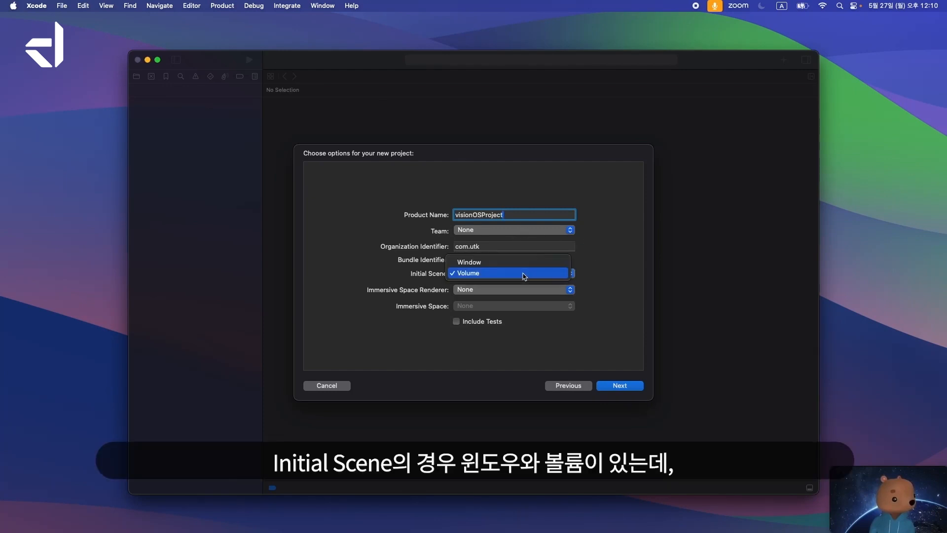
{"action": "left_click", "coordinate": [505, 263]}
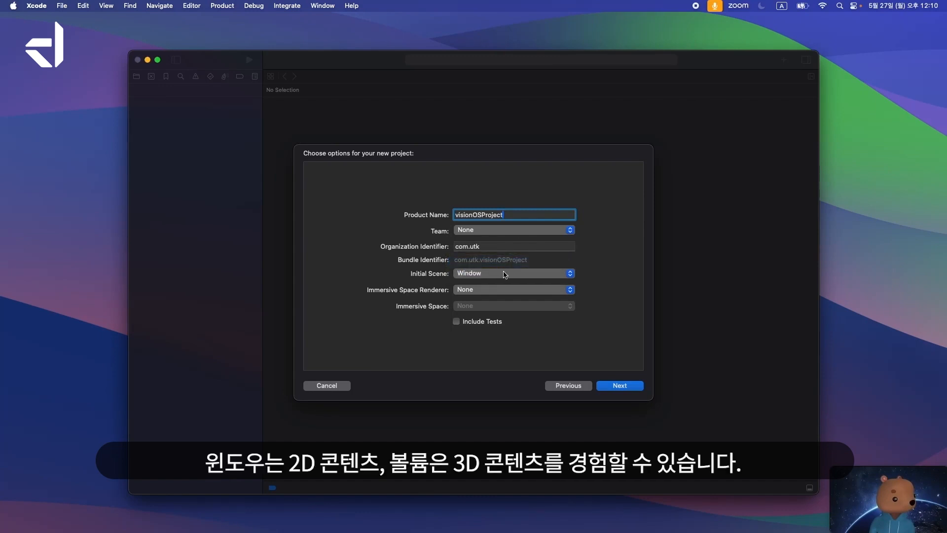
{"action": "left_click", "coordinate": [504, 276]}
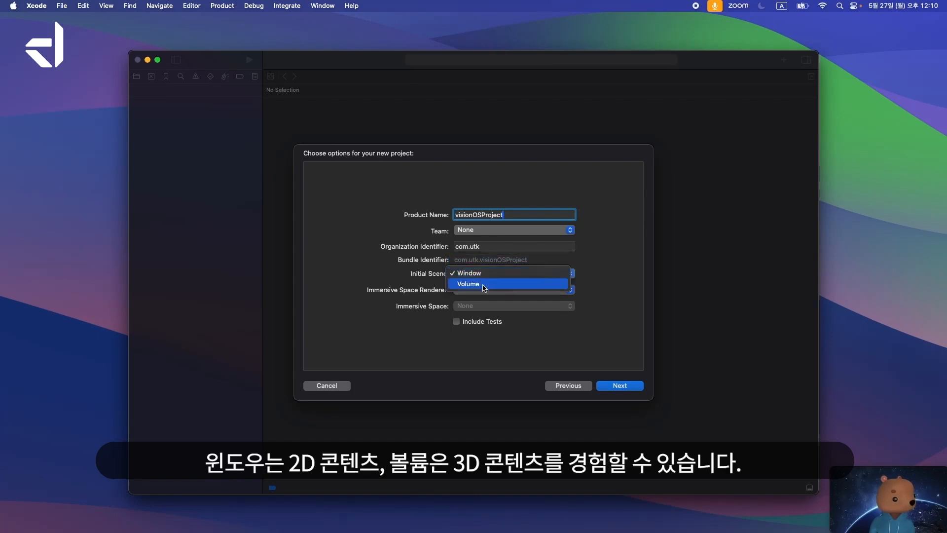
{"action": "left_click", "coordinate": [485, 285]}
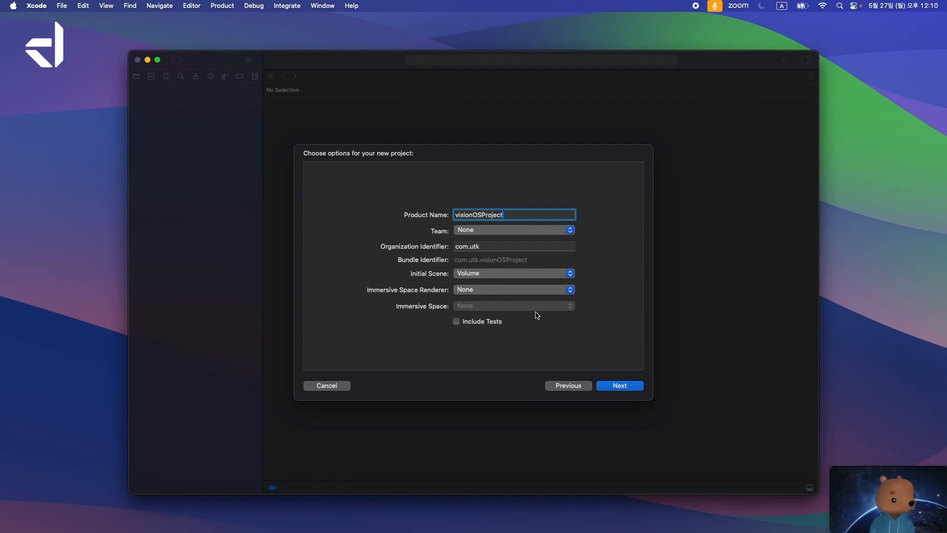
{"action": "left_click", "coordinate": [620, 386]}
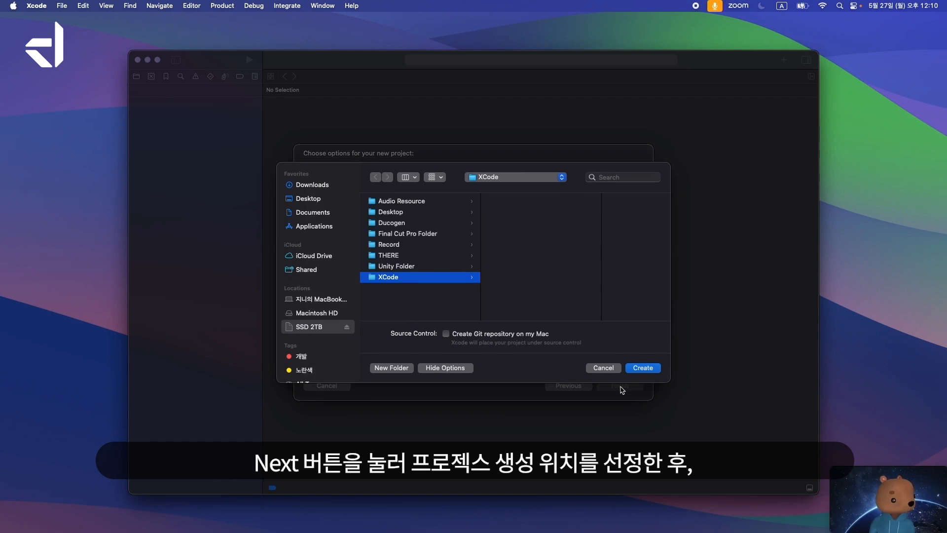
{"action": "left_click", "coordinate": [643, 369]}
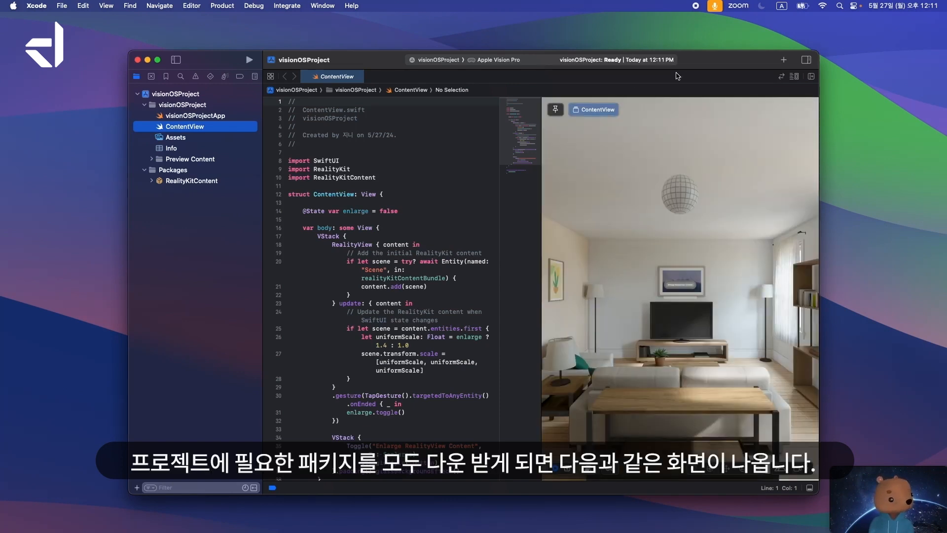
Select the Apple Vision Pro visionOS simulator as the project's run destination
{"action": "left_click_drag", "start_coordinate": [689, 66], "coordinate": [644, 62]}
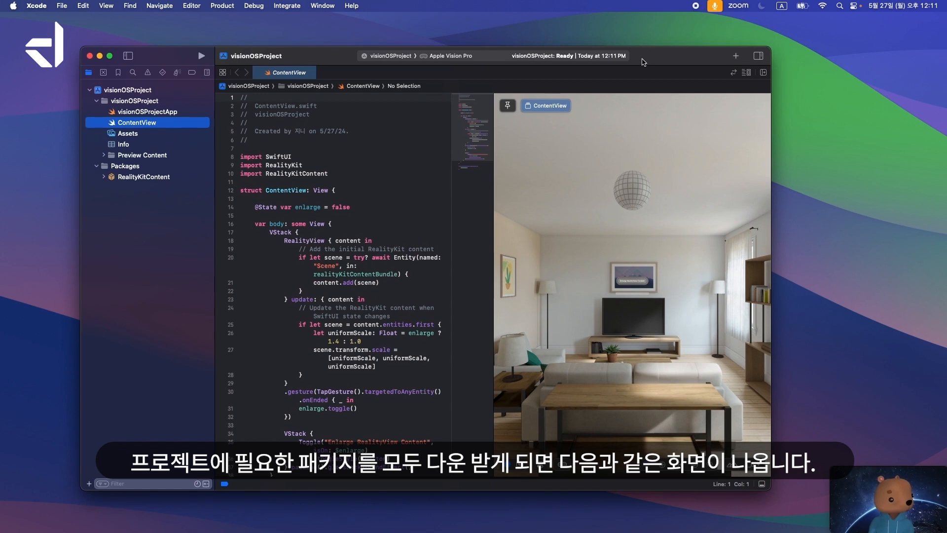
{"action": "left_click", "coordinate": [451, 57]}
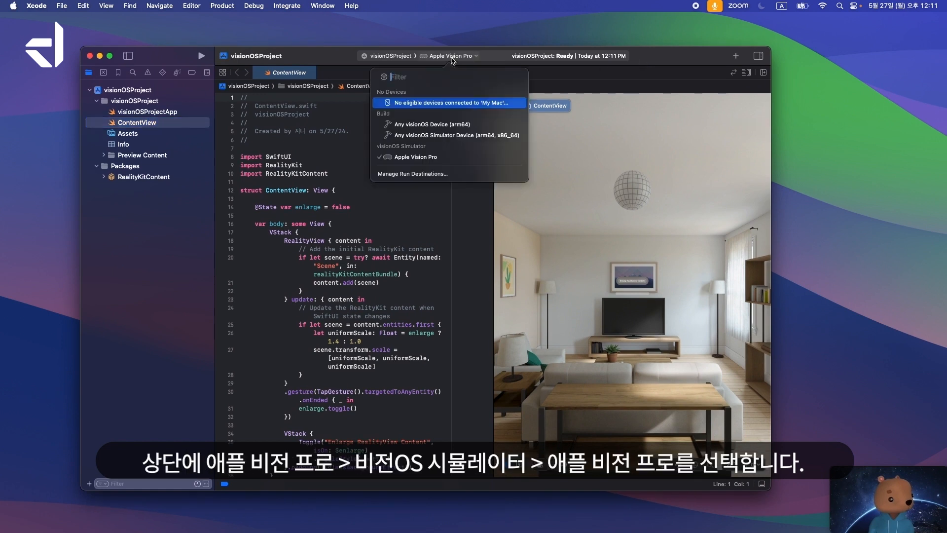
{"action": "left_click", "coordinate": [432, 161]}
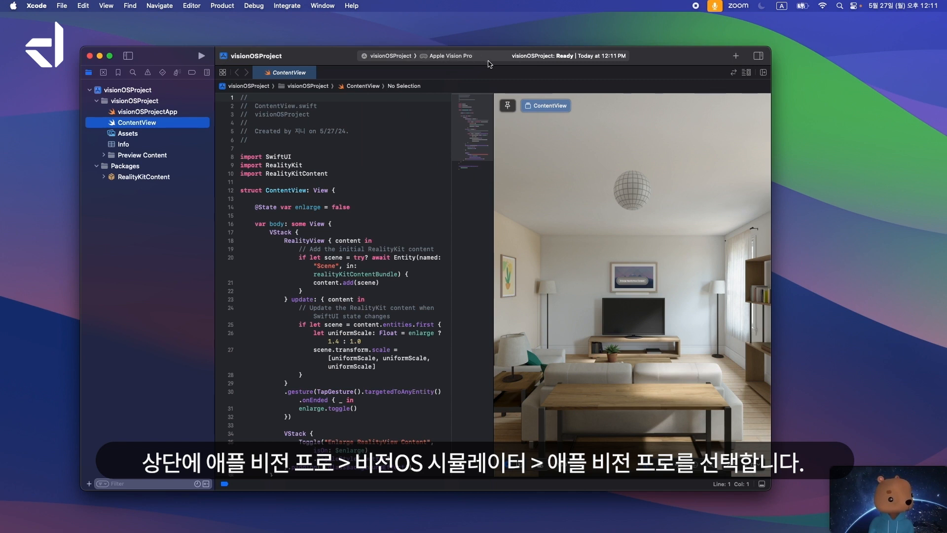
Examine the ContentView code and look around the room in its preview
{"action": "scroll", "coordinate": [322, 221], "scroll_direction": "down", "scroll_amount": 2}
{"action": "scroll", "coordinate": [322, 221], "scroll_direction": "down", "scroll_amount": 1}
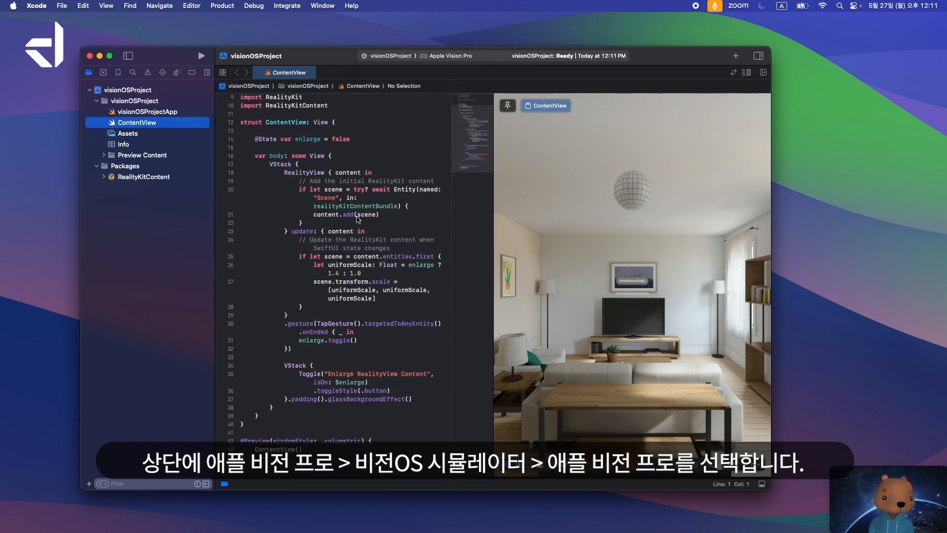
{"action": "left_click_drag", "start_coordinate": [695, 464], "coordinate": [672, 410]}
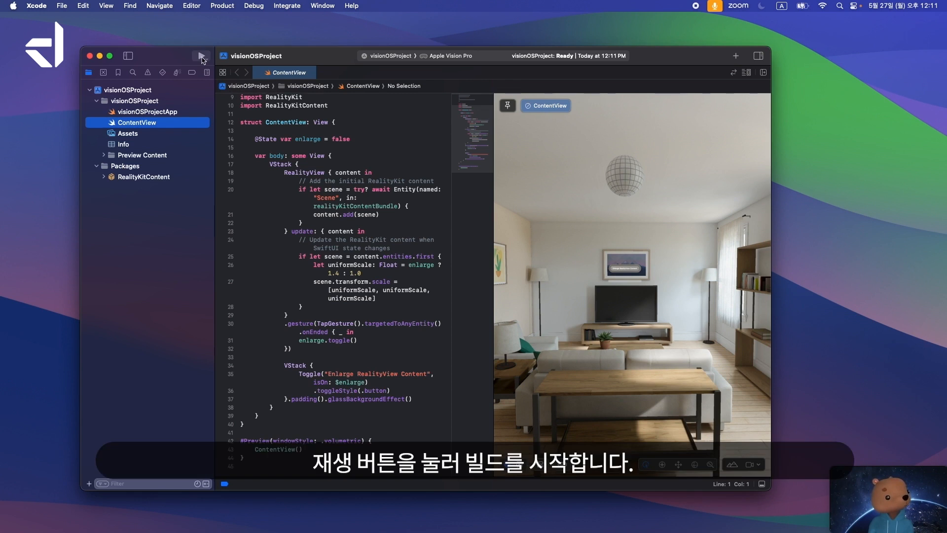
Build and run visionOSProject in the Apple Vision Pro simulator, and show the simulator in full screen
{"action": "left_click", "coordinate": [202, 56]}
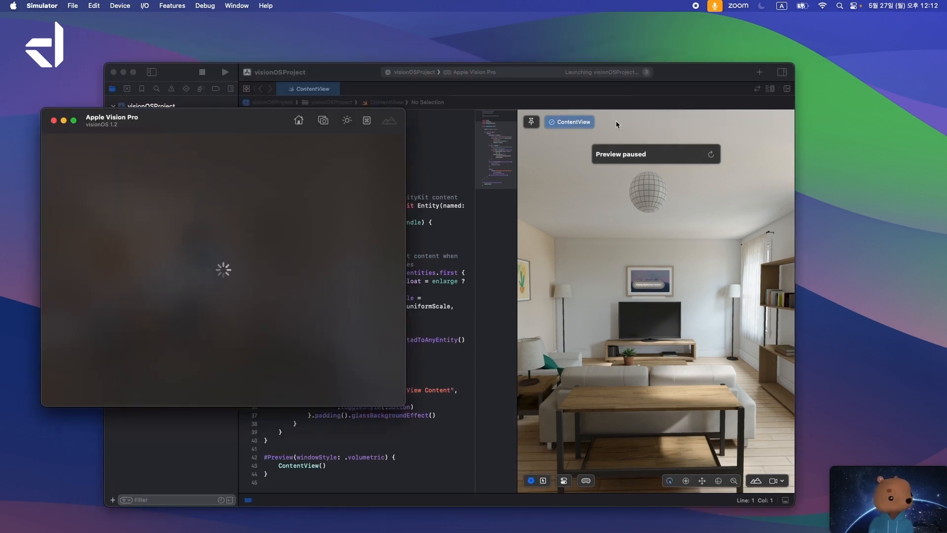
{"action": "left_click", "coordinate": [658, 82]}
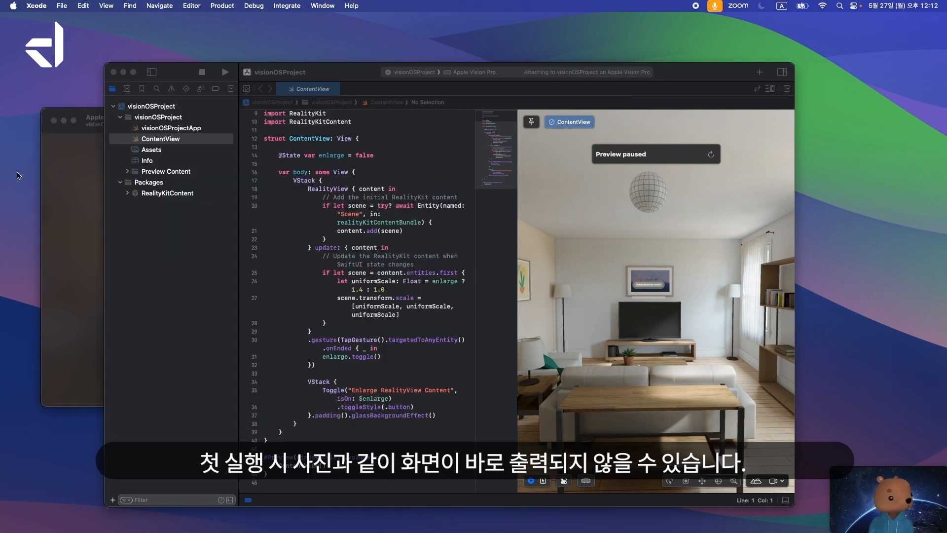
{"action": "left_click", "coordinate": [91, 131]}
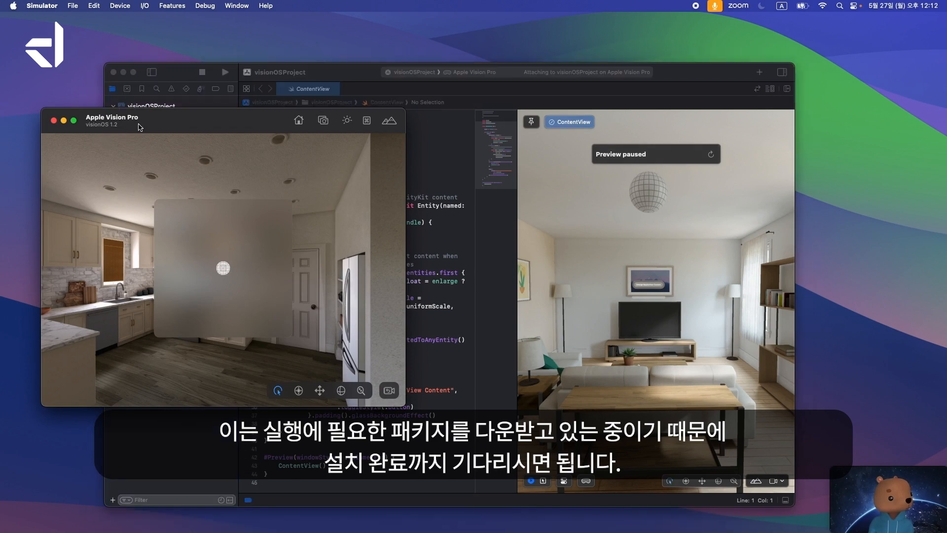
{"action": "left_click", "coordinate": [74, 120]}
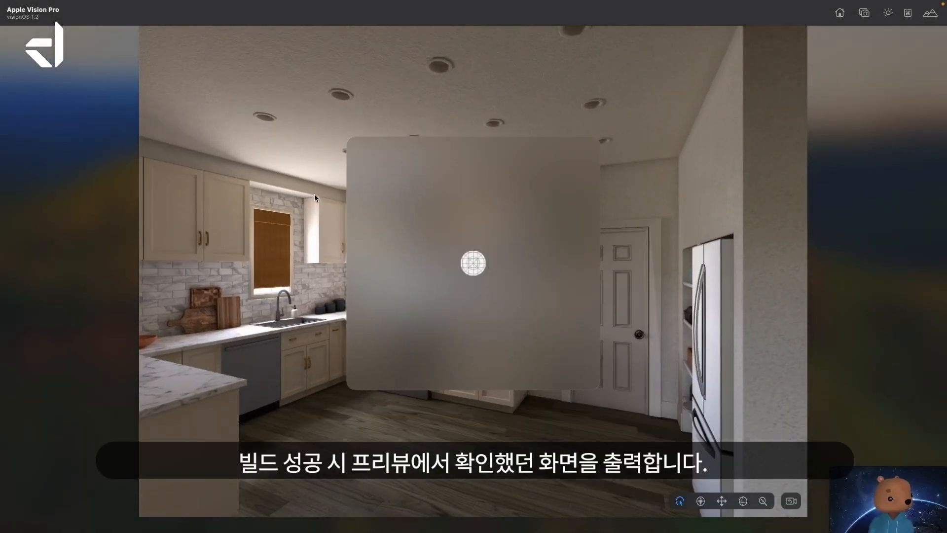
Look around the simulated kitchen with the running app and switch to the look-around camera control
{"action": "right_click_drag", "start_coordinate": [262, 187], "coordinate": [267, 321]}
{"action": "right_click_drag", "start_coordinate": [439, 365], "coordinate": [443, 254]}
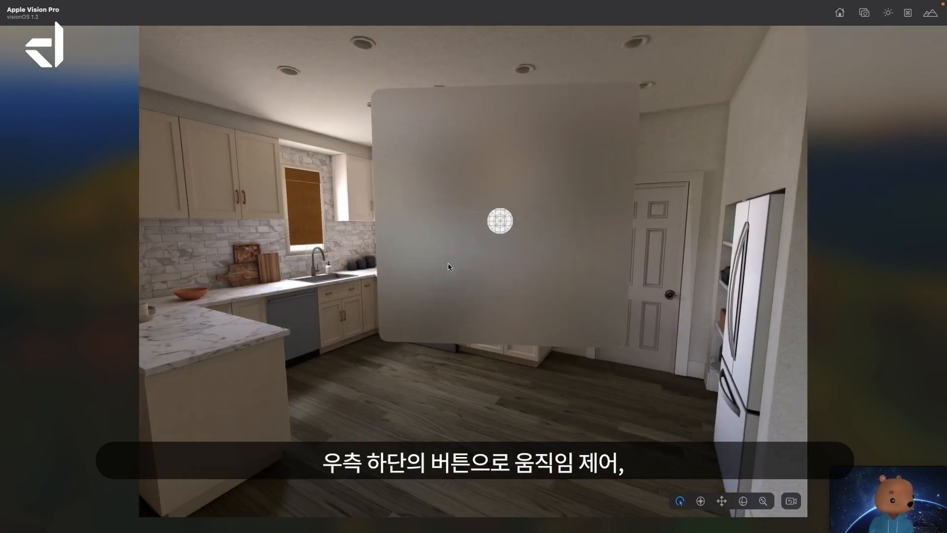
{"action": "left_click", "coordinate": [701, 501]}
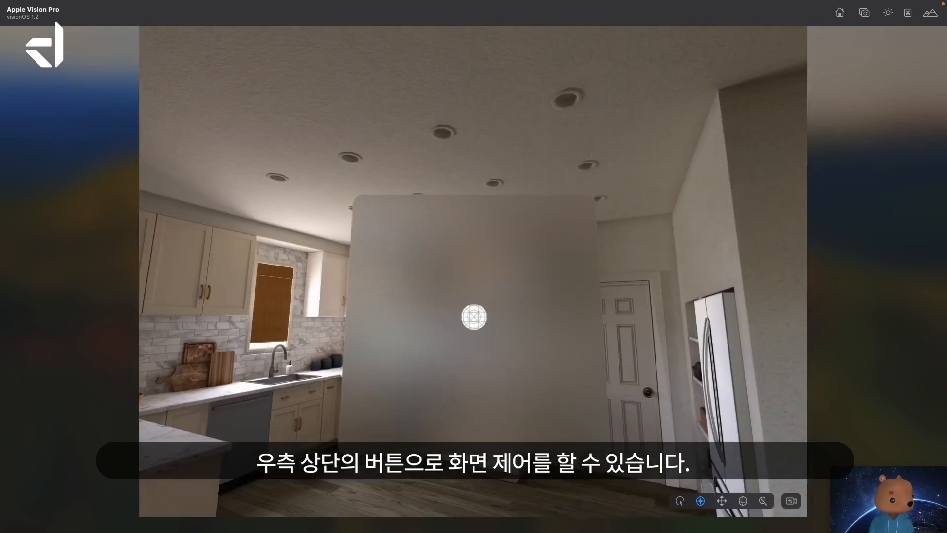
Try the look-around, pan and orbit camera controls on the running app's window in the simulated kitchen
{"action": "left_click_drag", "start_coordinate": [473, 277], "coordinate": [573, 281]}
{"action": "left_click_drag", "start_coordinate": [246, 299], "coordinate": [598, 275]}
{"action": "left_click", "coordinate": [721, 500]}
{"action": "left_click_drag", "start_coordinate": [709, 410], "coordinate": [638, 419]}
{"action": "left_click", "coordinate": [743, 500]}
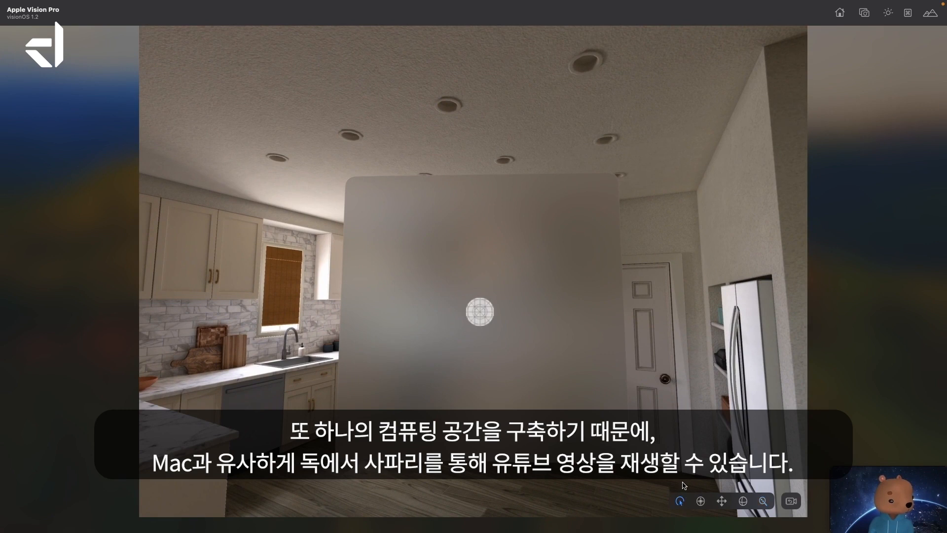
Show the Home View in the simulator and move the viewpoint closer to its app icons
{"action": "left_click", "coordinate": [841, 14]}
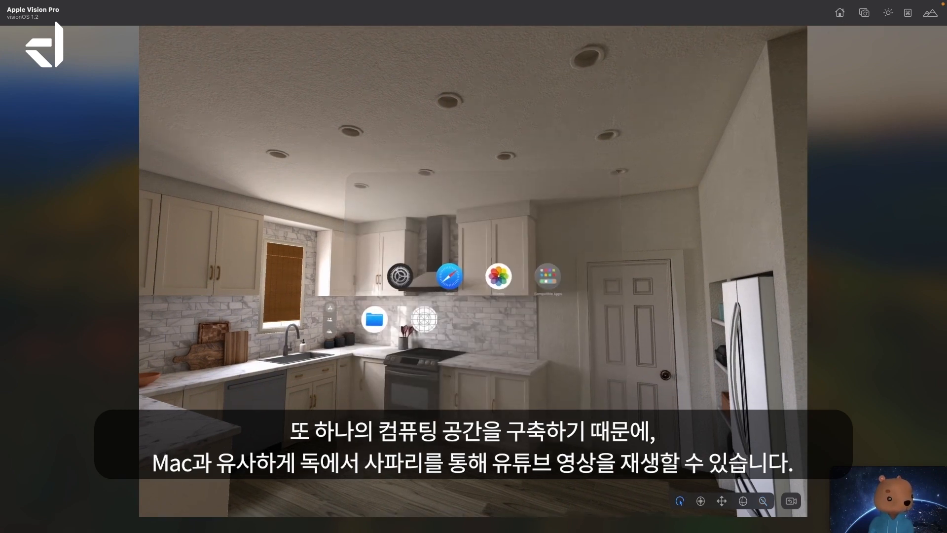
{"action": "scroll", "coordinate": [474, 271], "scroll_direction": "down", "scroll_amount": 5}
{"action": "scroll", "coordinate": [474, 271], "scroll_direction": "down", "scroll_amount": 2}
{"action": "scroll", "coordinate": [474, 271], "scroll_direction": "up", "scroll_amount": 3}
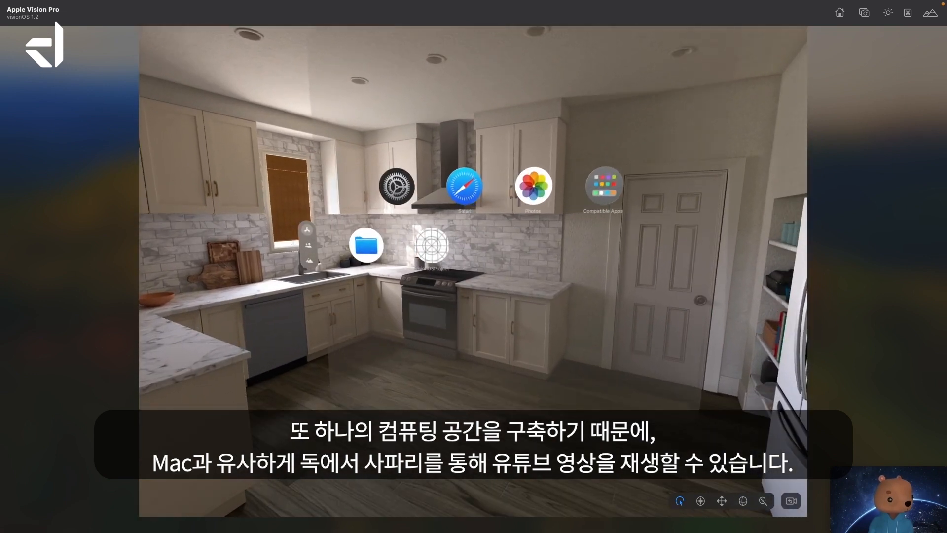
Look at the Home View from several viewpoints, trying the simulator's look-around, orbit and zoom camera controls
{"action": "left_click_drag", "start_coordinate": [700, 501], "coordinate": [705, 419]}
{"action": "left_click_drag", "start_coordinate": [743, 501], "coordinate": [770, 501]}
{"action": "left_click_drag", "start_coordinate": [700, 501], "coordinate": [701, 451]}
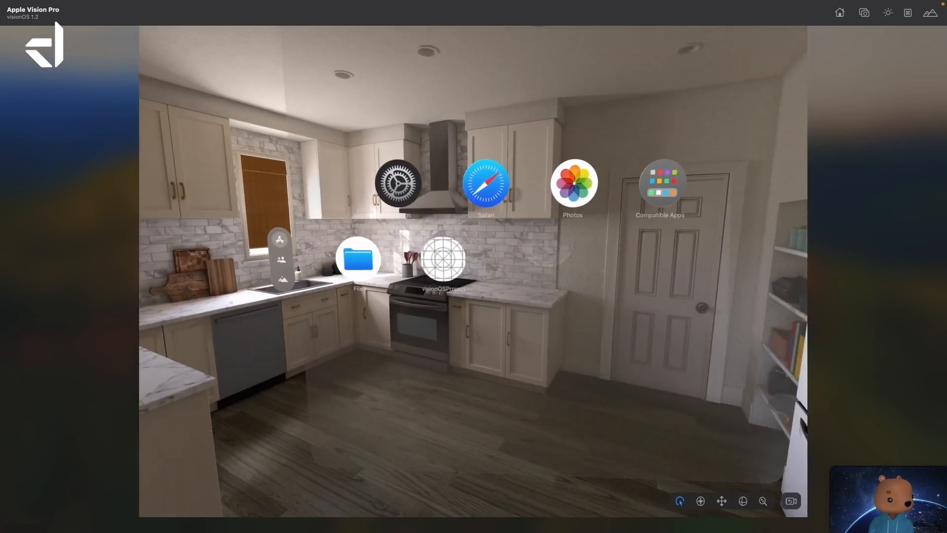
{"action": "left_click_drag", "start_coordinate": [763, 501], "coordinate": [763, 481]}
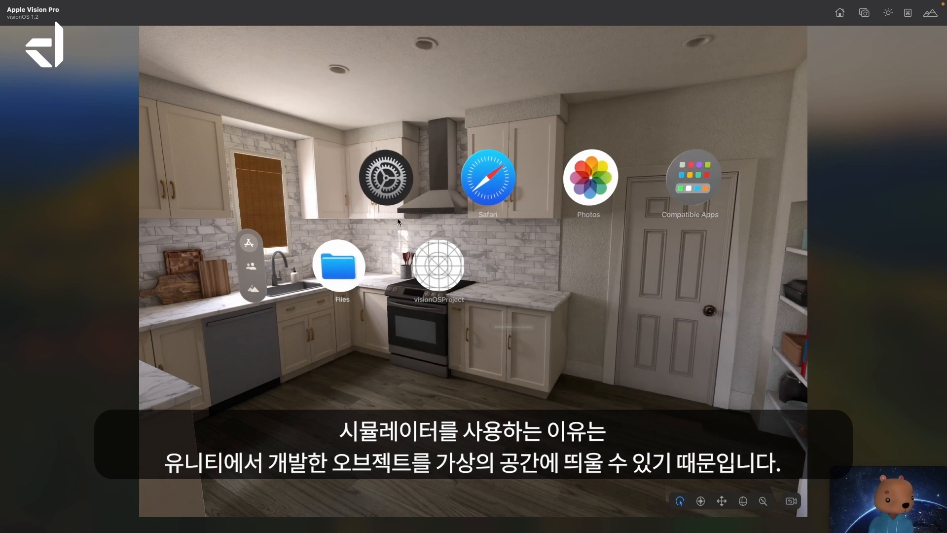
{"action": "scroll", "coordinate": [417, 207], "scroll_direction": "up", "scroll_amount": 5}
{"action": "scroll", "coordinate": [416, 202], "scroll_direction": "down", "scroll_amount": 3}
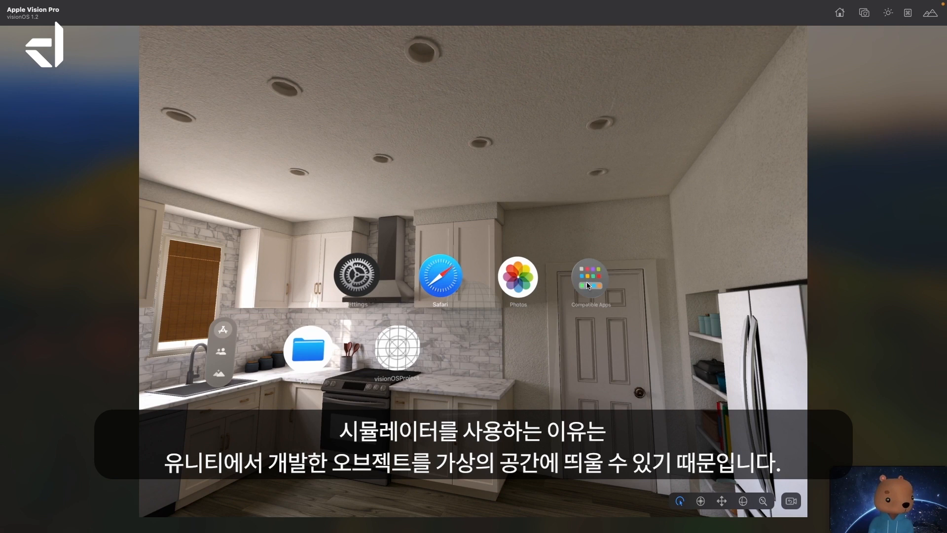
Open Safari from the Home View, load youtube.com and bring the browser window into close view
{"action": "left_click", "coordinate": [440, 276]}
{"action": "right_click_drag", "start_coordinate": [441, 276], "coordinate": [383, 319]}
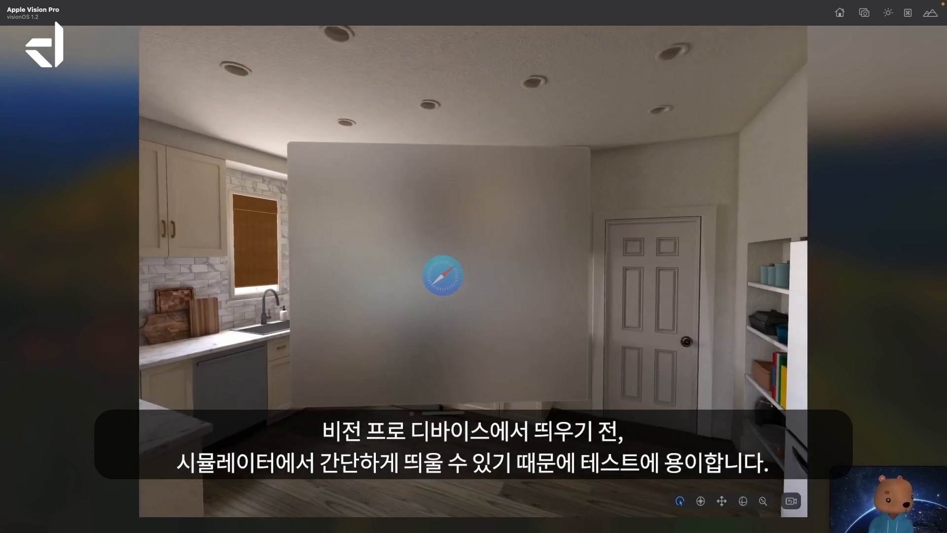
{"action": "scroll", "coordinate": [449, 274], "scroll_direction": "up", "scroll_amount": 3}
{"action": "scroll", "coordinate": [449, 274], "scroll_direction": "up", "scroll_amount": 4}
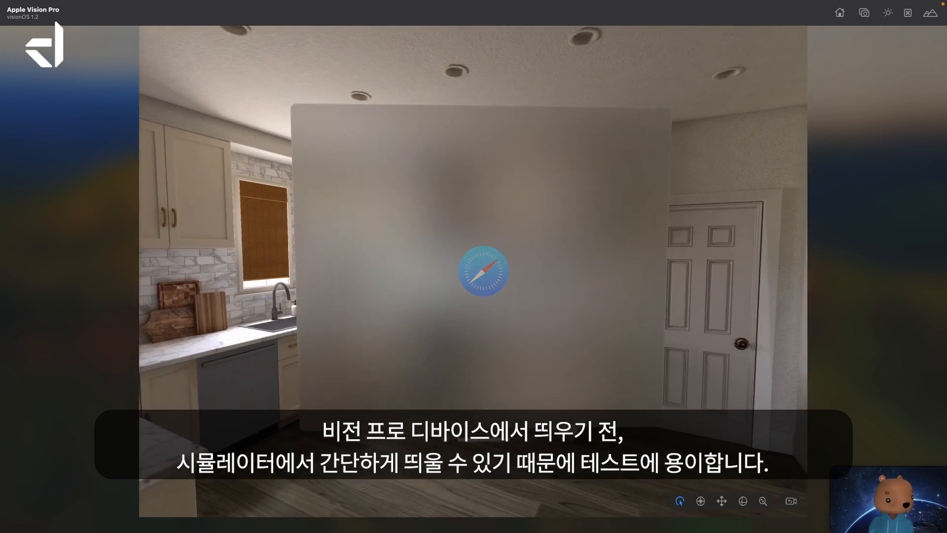
{"action": "scroll", "coordinate": [546, 365], "scroll_direction": "up", "scroll_amount": 3}
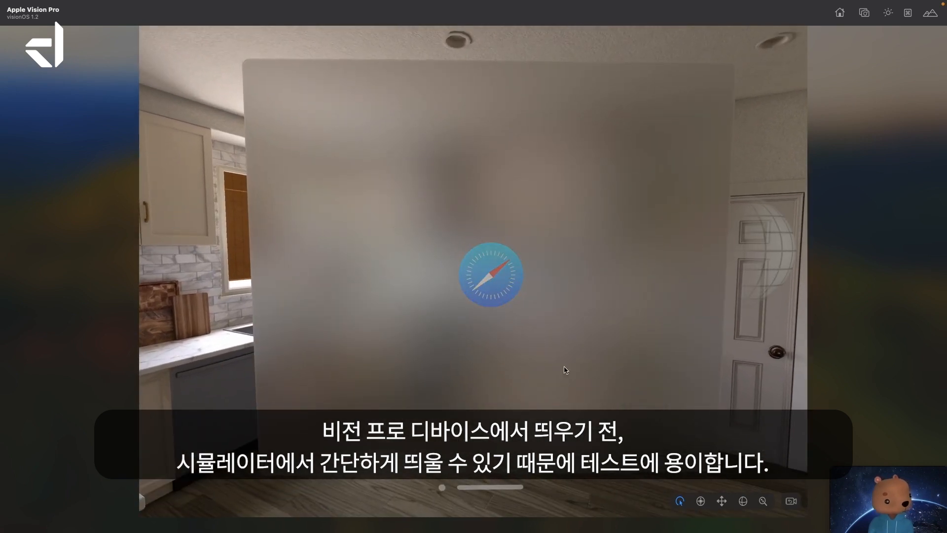
{"action": "scroll", "coordinate": [546, 365], "scroll_direction": "down", "scroll_amount": 5}
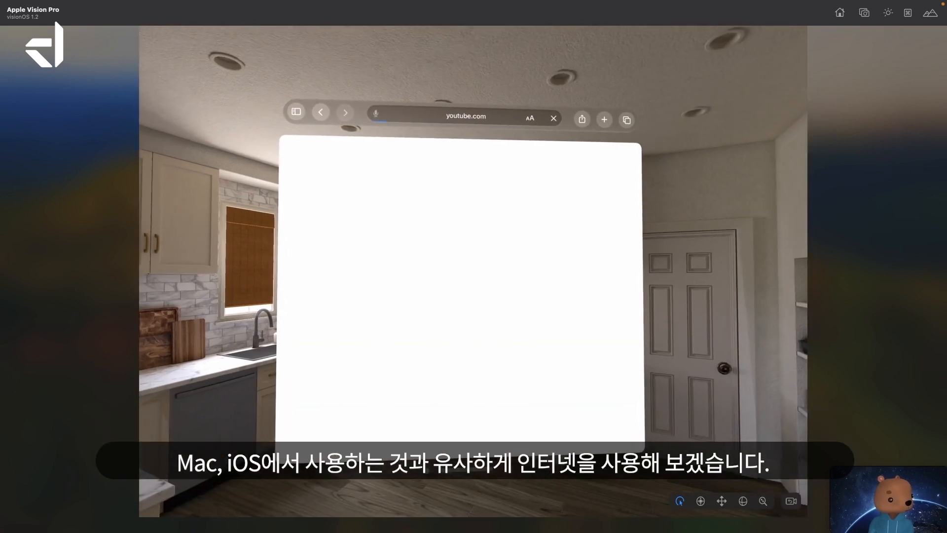
{"action": "mouse_move", "coordinate": [474, 271]}
{"action": "right_mouse_down"}
{"action": "mouse_move", "coordinate": [488, 270]}
{"action": "mouse_move", "coordinate": [490, 279]}
{"action": "right_mouse_up"}
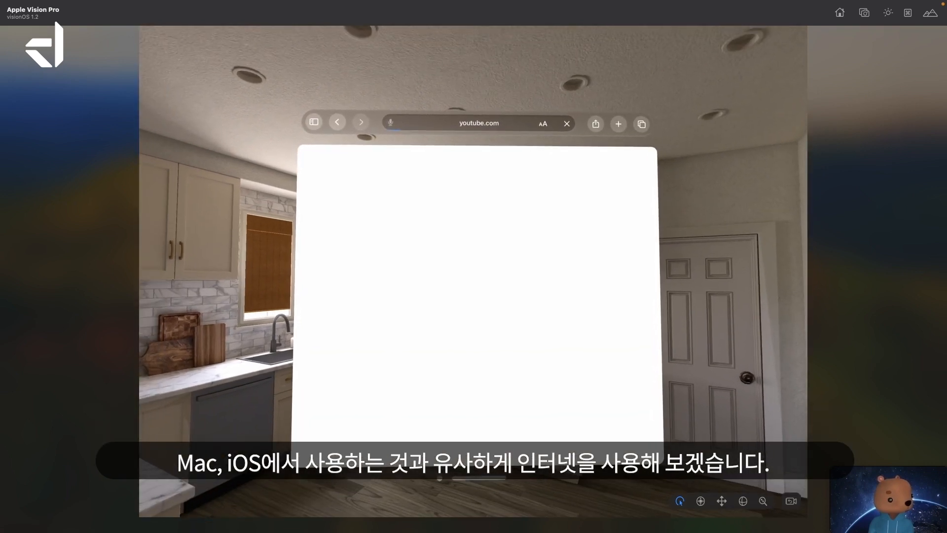
{"action": "scroll", "coordinate": [474, 272], "scroll_direction": "up", "scroll_amount": 3}
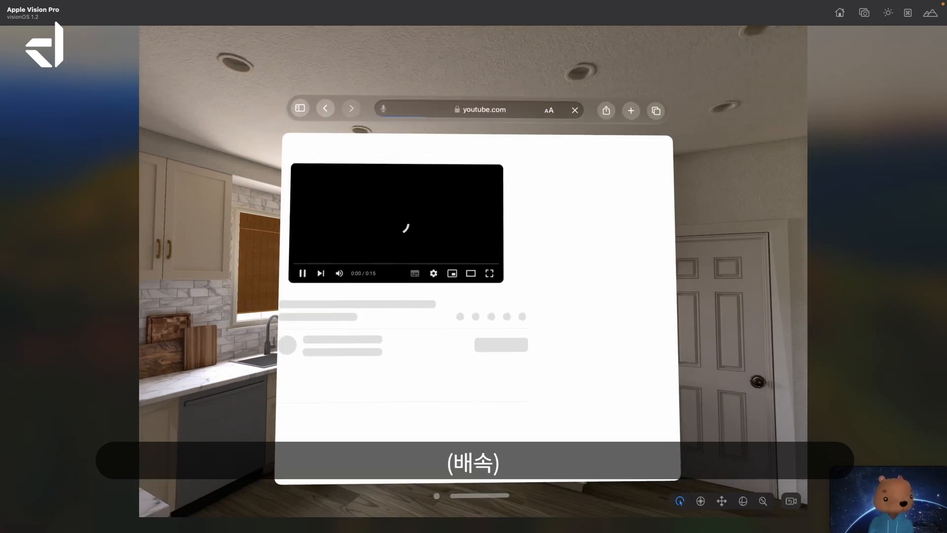
Search YouTube for "4k game trailer 2024"
{"action": "right_click_drag", "start_coordinate": [377, 180], "coordinate": [384, 154]}
{"action": "left_click", "coordinate": [344, 121]}
{"action": "left_click_drag", "start_coordinate": [484, 340], "coordinate": [493, 141]}
{"action": "left_click", "coordinate": [493, 140]}
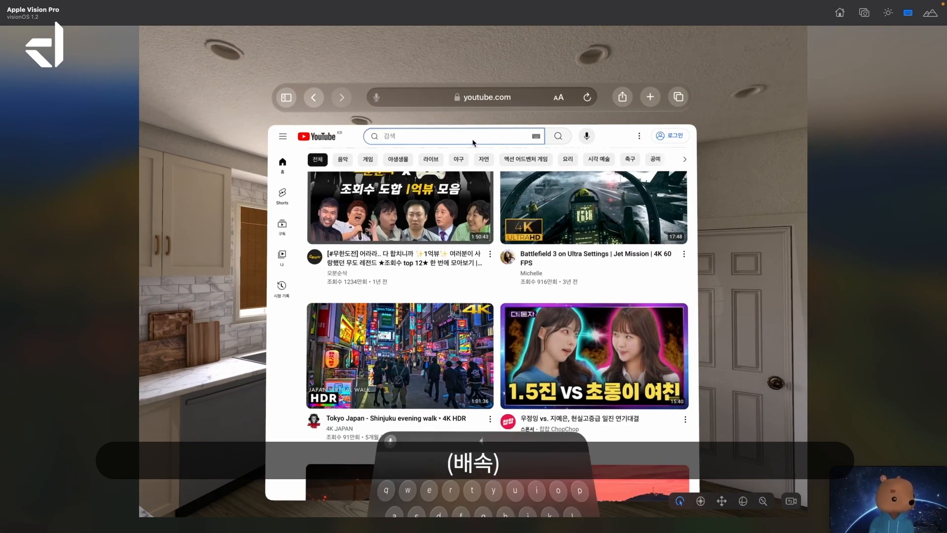
{"action": "type", "text": "4k game trailer 2024"}
{"action": "key", "text": "Return"}
Open the video "Best CINEMATIC Trailers of 2023 with CRAZY NEXT GEN 4K Graphics" and play it
{"action": "left_click", "coordinate": [462, 309]}
{"action": "mouse_move", "coordinate": [466, 374]}
{"action": "right_mouse_down"}
{"action": "mouse_move", "coordinate": [463, 309]}
{"action": "mouse_move", "coordinate": [463, 373]}
{"action": "right_mouse_up"}
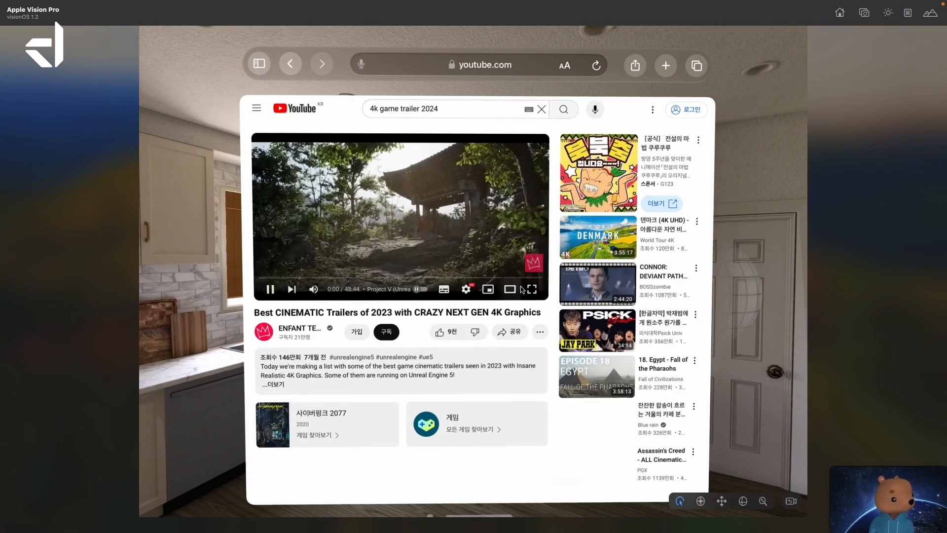
{"action": "scroll", "coordinate": [468, 298], "scroll_direction": "up", "scroll_amount": 3}
{"action": "left_click", "coordinate": [467, 298]}
{"action": "left_click", "coordinate": [486, 265]}
{"action": "left_click", "coordinate": [485, 183]}
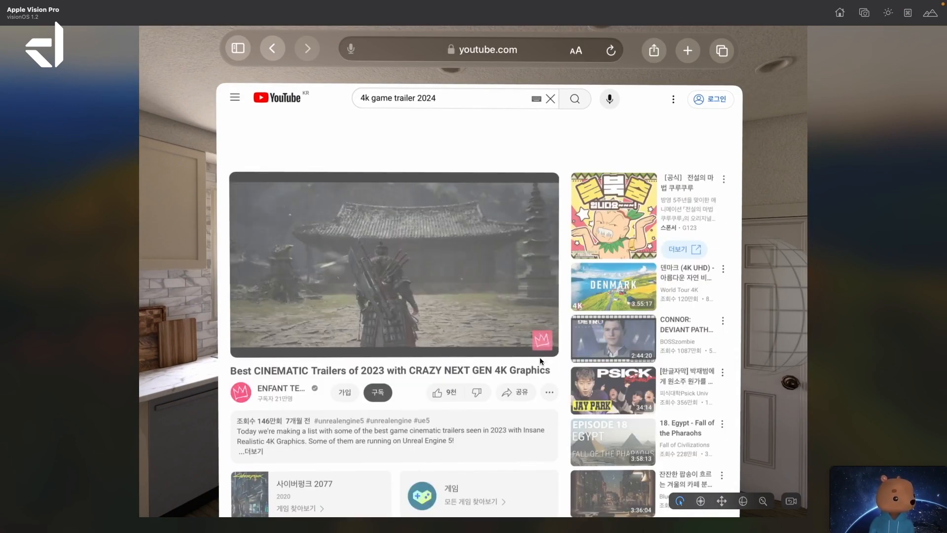
Play the trailer video in full screen, skip to 15:40 and a further point, and leave full screen
{"action": "right_click_drag", "start_coordinate": [540, 361], "coordinate": [543, 303]}
{"action": "left_click", "coordinate": [543, 303]}
{"action": "right_click_drag", "start_coordinate": [456, 343], "coordinate": [456, 402]}
{"action": "left_click", "coordinate": [456, 402]}
{"action": "left_click", "coordinate": [378, 433]}
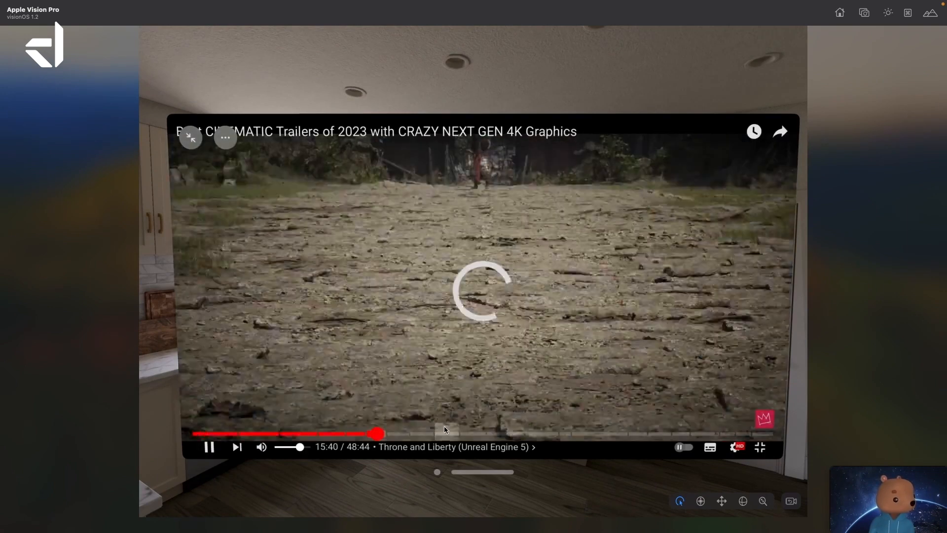
{"action": "left_click", "coordinate": [701, 434]}
{"action": "left_click", "coordinate": [701, 410]}
{"action": "left_click", "coordinate": [760, 447]}
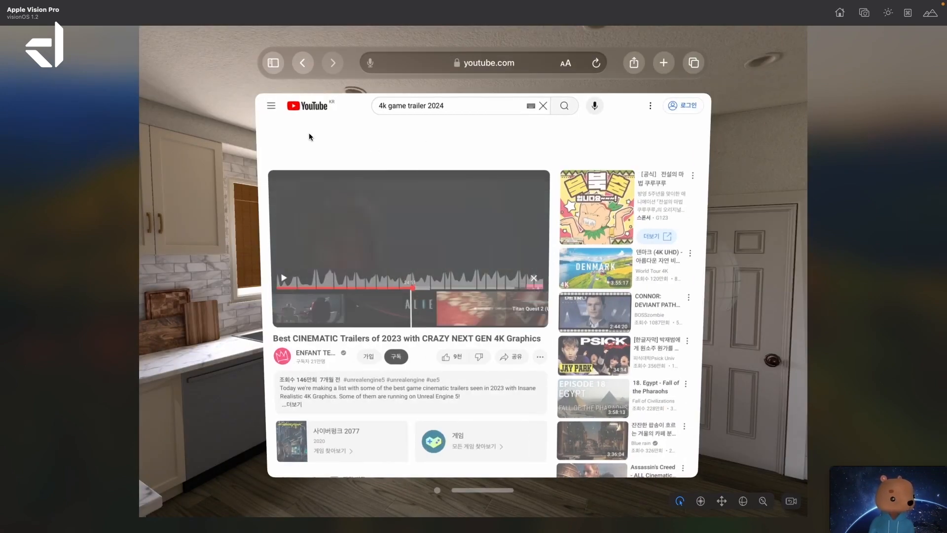
Open daum.net in a new Safari tab and switch to the naver.com tab
{"action": "left_click", "coordinate": [307, 106]}
{"action": "key", "text": "super+t"}
{"action": "type", "text": "daum.net"}
{"action": "key", "text": "Return"}
{"action": "left_click", "coordinate": [484, 93]}
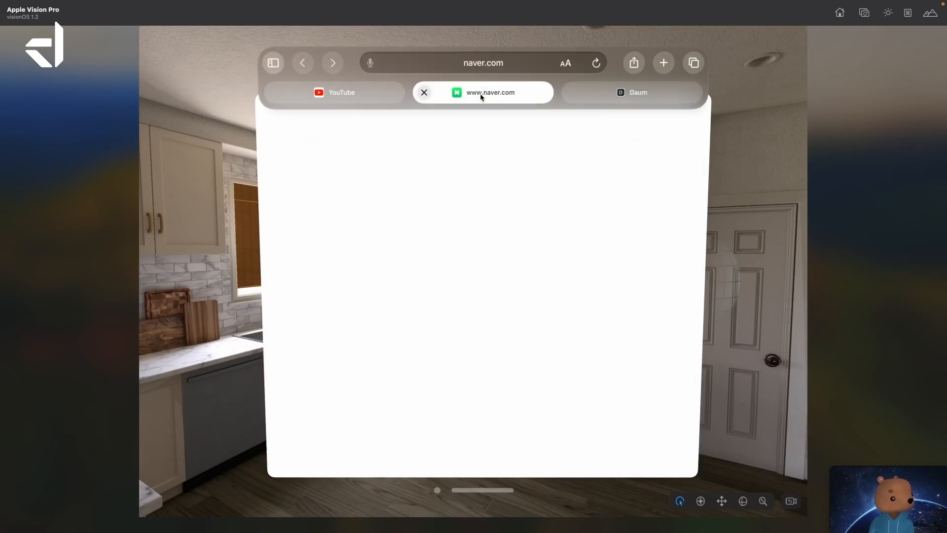
Search Naver for 다음 and open the Daum site from the results
{"action": "left_click", "coordinate": [480, 126]}
{"action": "type", "text": "Ekdm"}
{"action": "key", "text": "BackSpace"}
{"action": "key", "text": "BackSpace"}
{"action": "key", "text": "BackSpace"}
{"action": "key", "text": "BackSpace"}
{"action": "type", "text": "다음"}
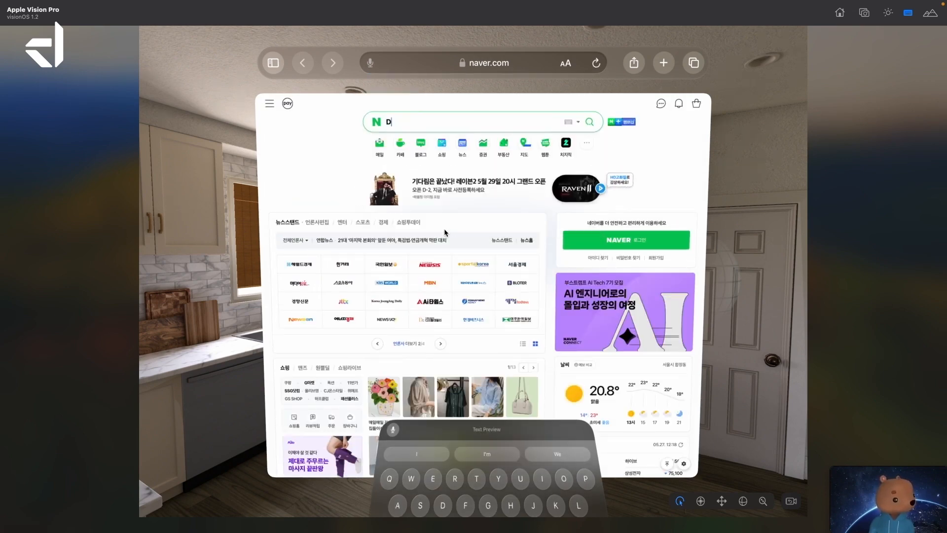
{"action": "key", "text": "Return"}
{"action": "left_click", "coordinate": [415, 142]}
{"action": "scroll", "coordinate": [600, 271], "scroll_direction": "down", "scroll_amount": 5}
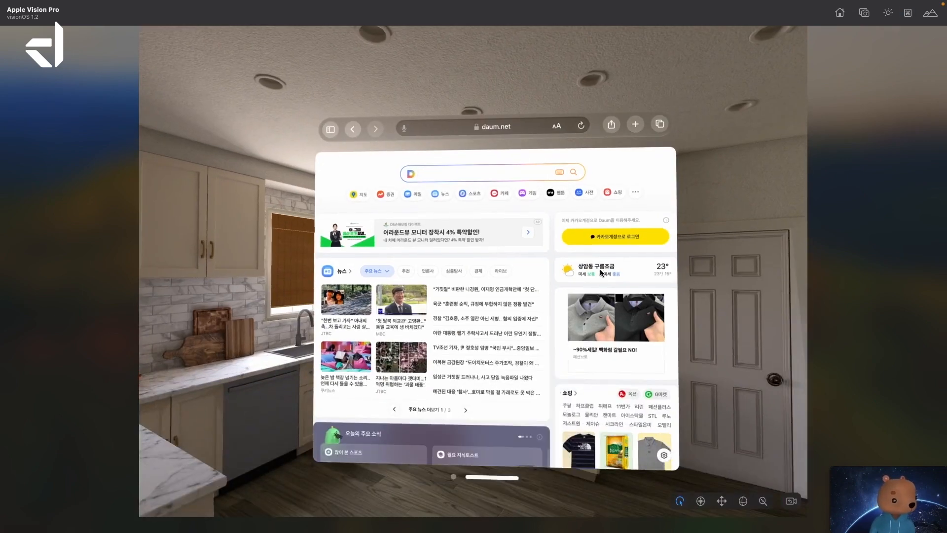
Step back from the Safari window showing daum.net and close it
{"action": "left_click", "coordinate": [658, 126]}
{"action": "right_click_drag", "start_coordinate": [325, 395], "coordinate": [425, 396]}
{"action": "left_click", "coordinate": [740, 211]}
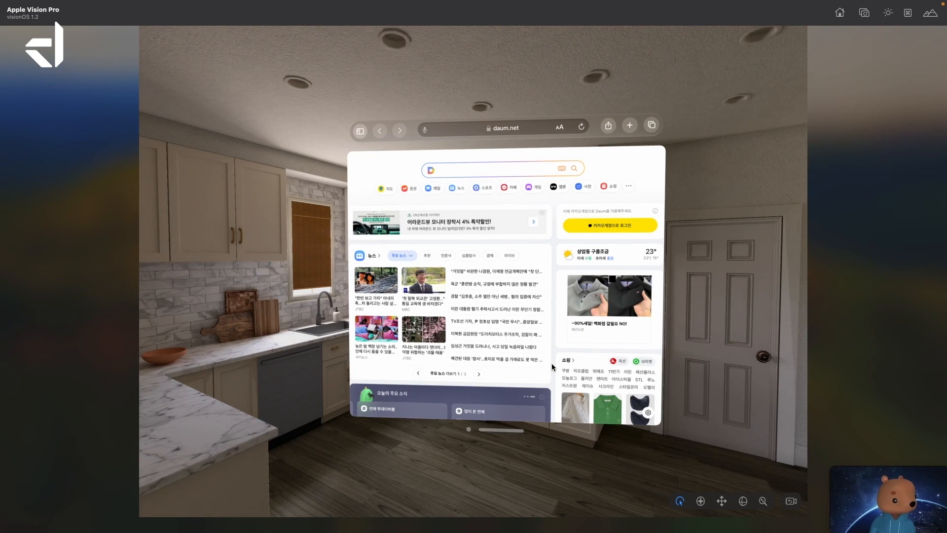
{"action": "left_click", "coordinate": [468, 429]}
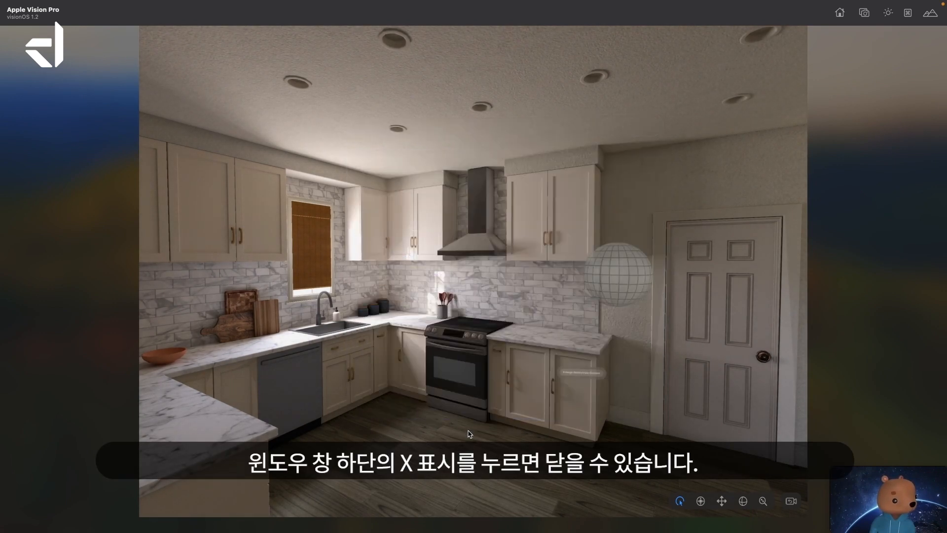
Look around the simulated kitchen and move through to the dining area to view the room
{"action": "right_click_drag", "start_coordinate": [469, 429], "coordinate": [607, 444]}
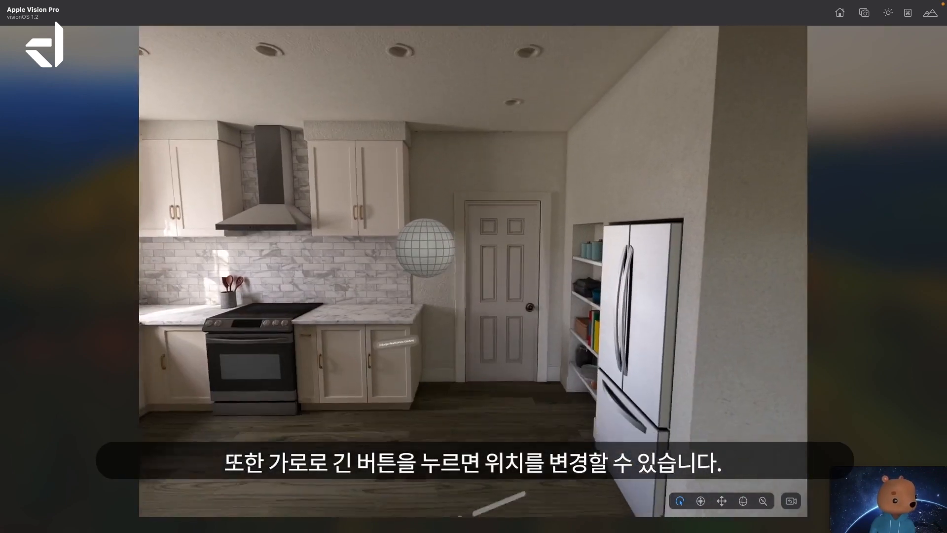
{"action": "scroll", "coordinate": [606, 444], "scroll_direction": "down", "scroll_amount": 3}
{"action": "right_click_drag", "start_coordinate": [690, 316], "coordinate": [632, 386]}
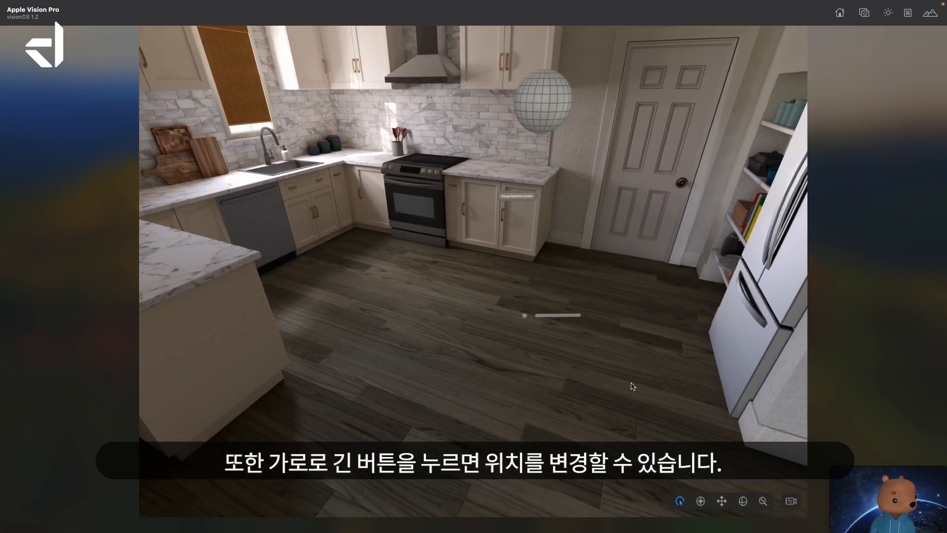
{"action": "key", "text": "d"}
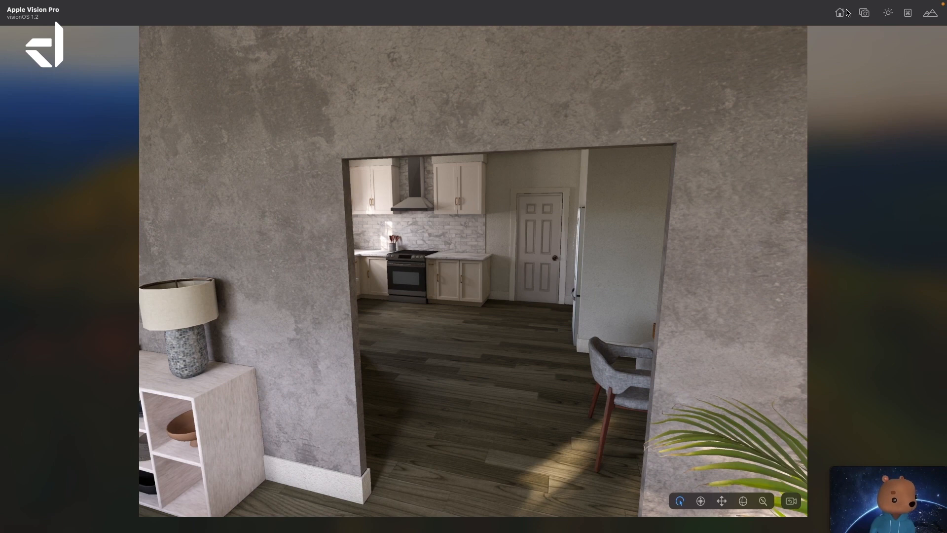
{"action": "left_click", "coordinate": [841, 14]}
{"action": "mouse_move", "coordinate": [523, 241]}
{"action": "right_mouse_down"}
{"action": "mouse_move", "coordinate": [396, 248]}
{"action": "mouse_move", "coordinate": [348, 217]}
{"action": "mouse_move", "coordinate": [368, 217]}
{"action": "right_mouse_up"}
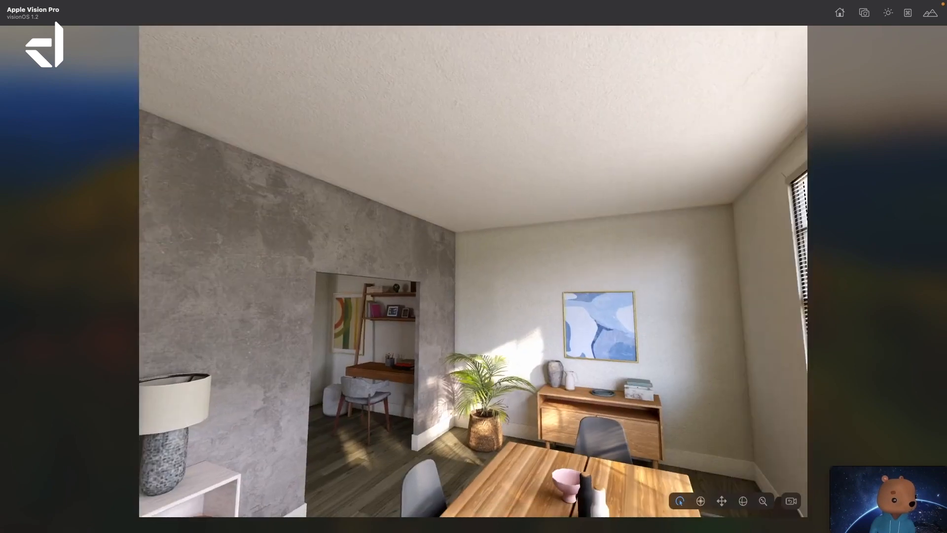
{"action": "right_click_drag", "start_coordinate": [657, 188], "coordinate": [662, 214]}
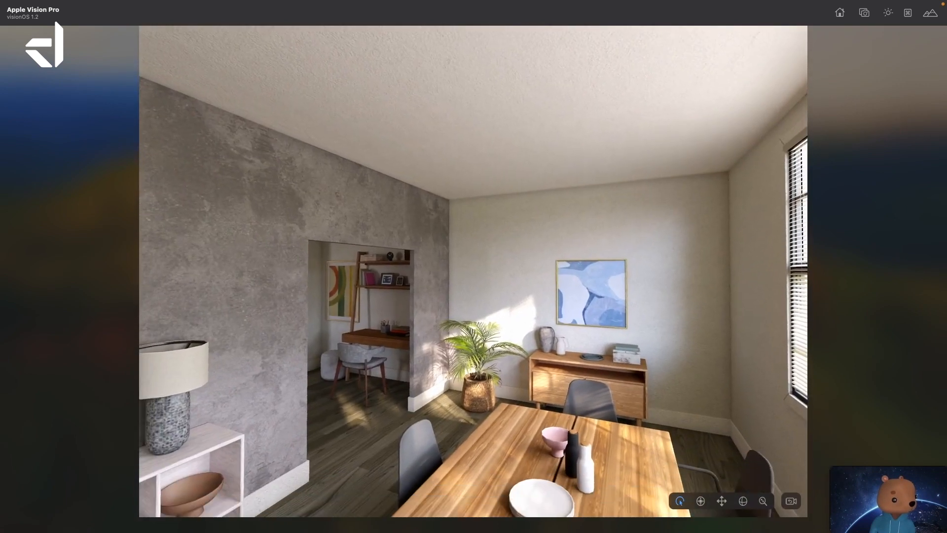
Bring up the Home View beside the fridge and save a screenshot of the simulator screen
{"action": "left_click", "coordinate": [840, 12]}
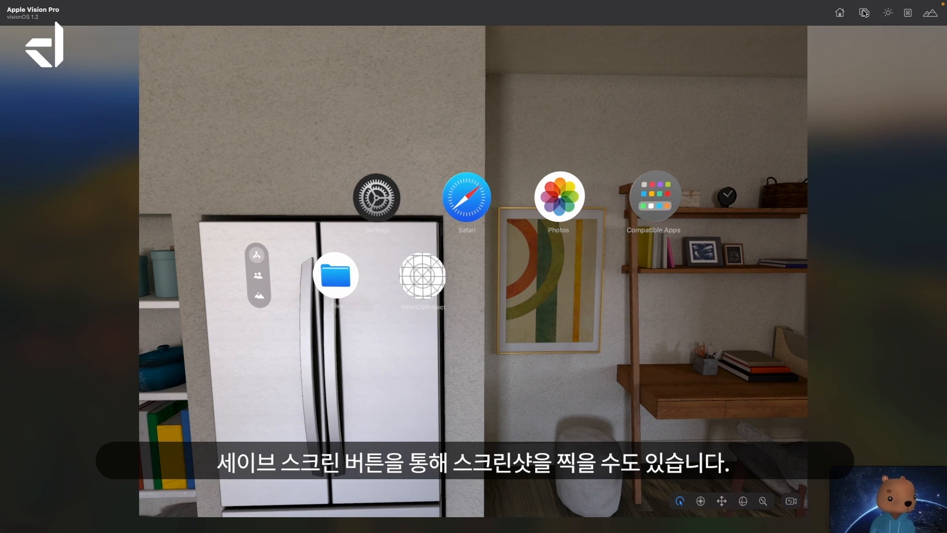
{"action": "left_click", "coordinate": [882, 15]}
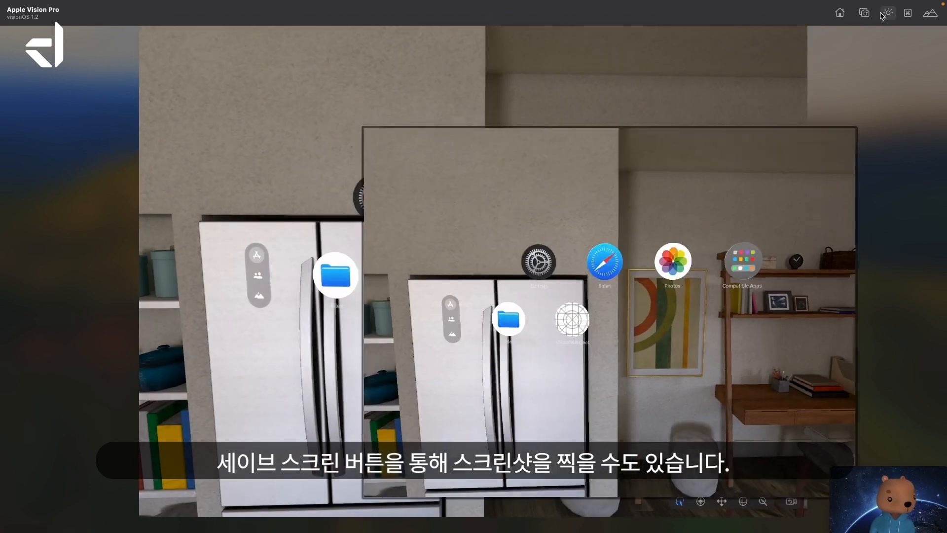
{"action": "scroll", "coordinate": [681, 209], "scroll_direction": "left", "scroll_amount": 5}
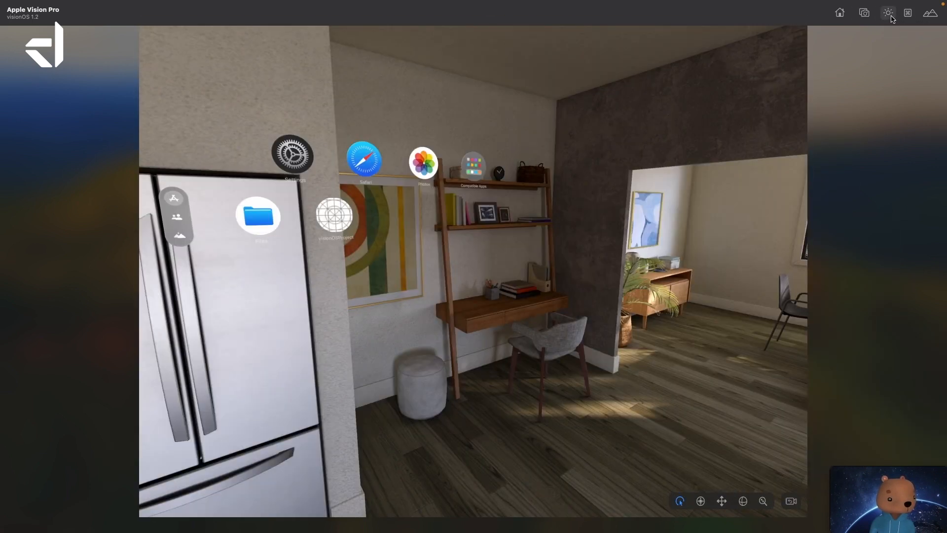
{"action": "left_click", "coordinate": [890, 15]}
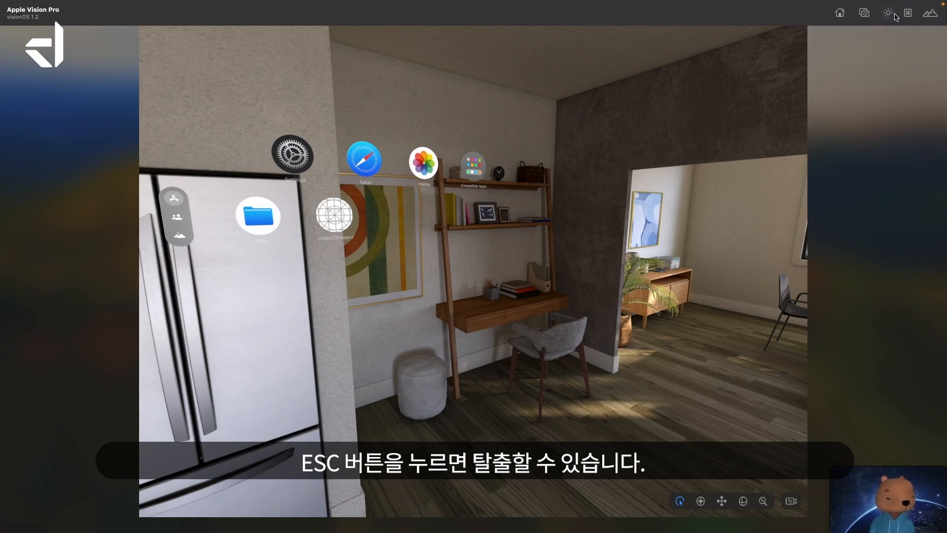
Switch the simulated scene to Kitchen (Night) and move through the darkened room
{"action": "left_click", "coordinate": [931, 13]}
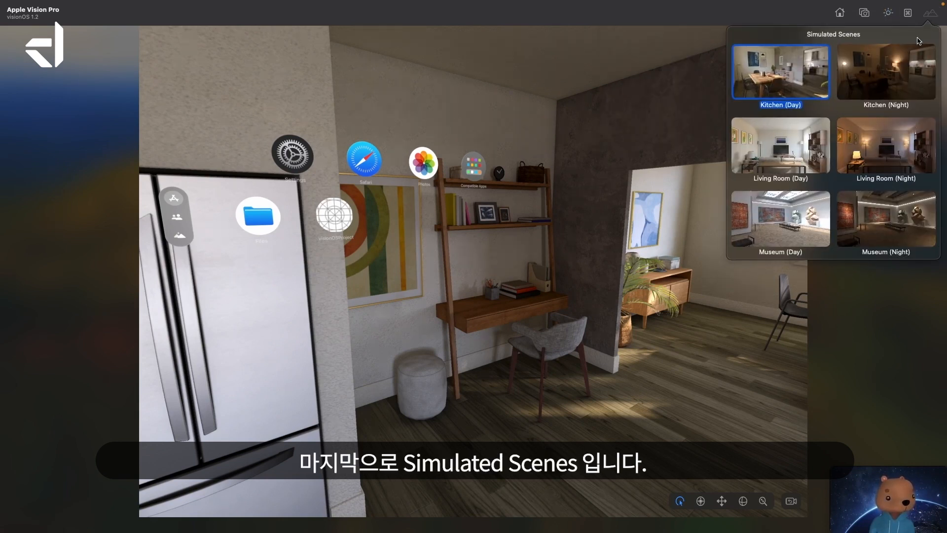
{"action": "left_click", "coordinate": [867, 80]}
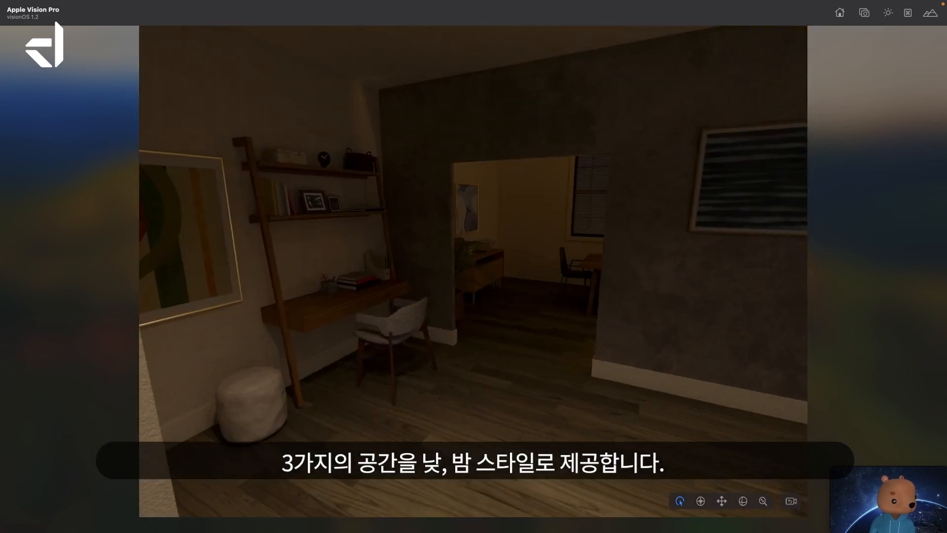
{"action": "key", "text": "w"}
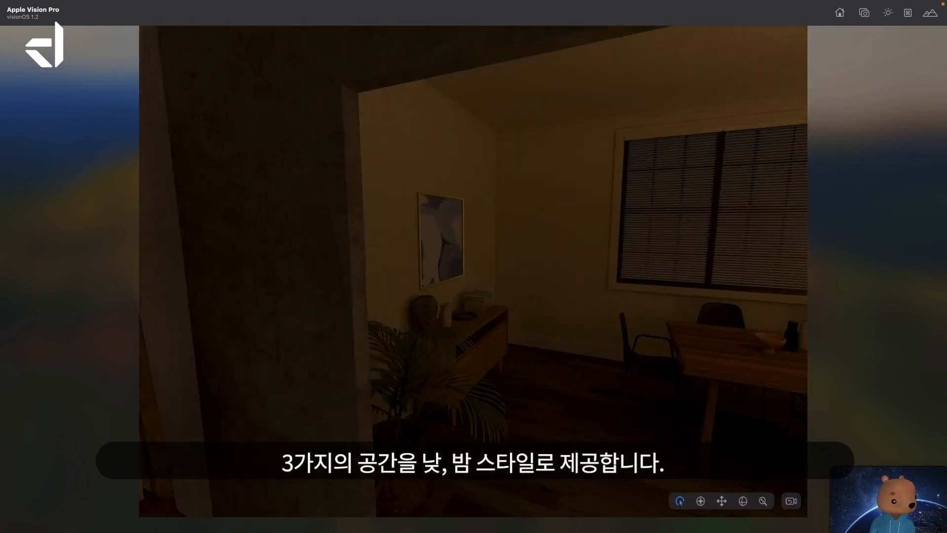
{"action": "key", "text": "w"}
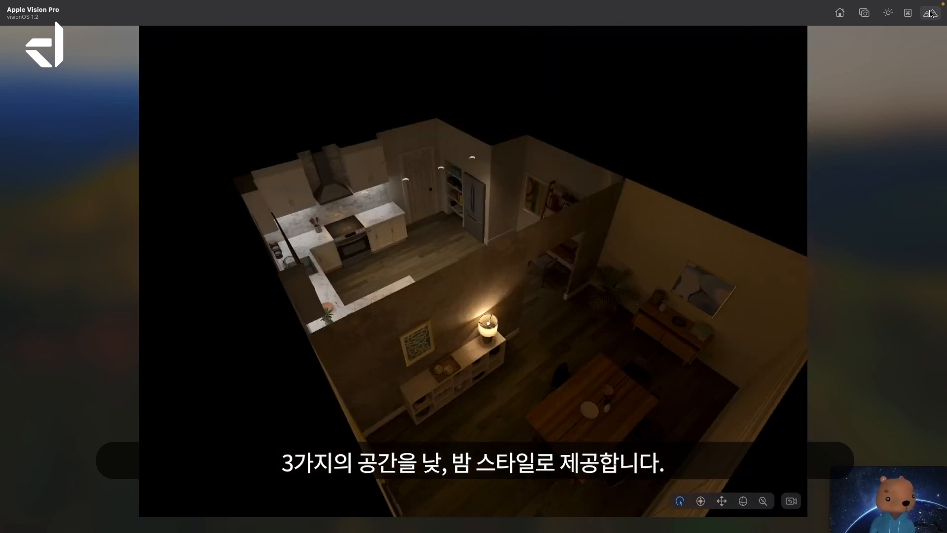
Switch the simulated scene to Living Room (Night), move closer to the sofa area and look around the room
{"action": "left_click", "coordinate": [930, 13]}
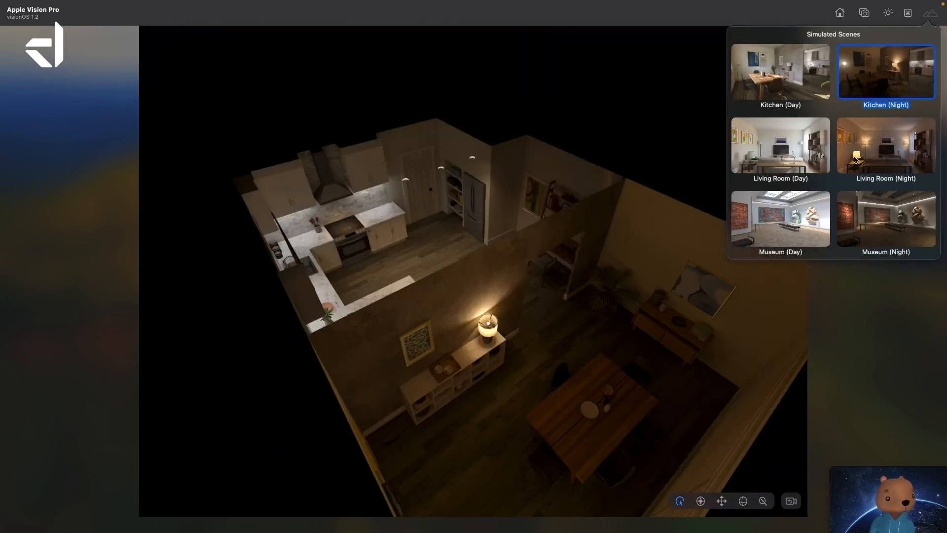
{"action": "left_click", "coordinate": [858, 146]}
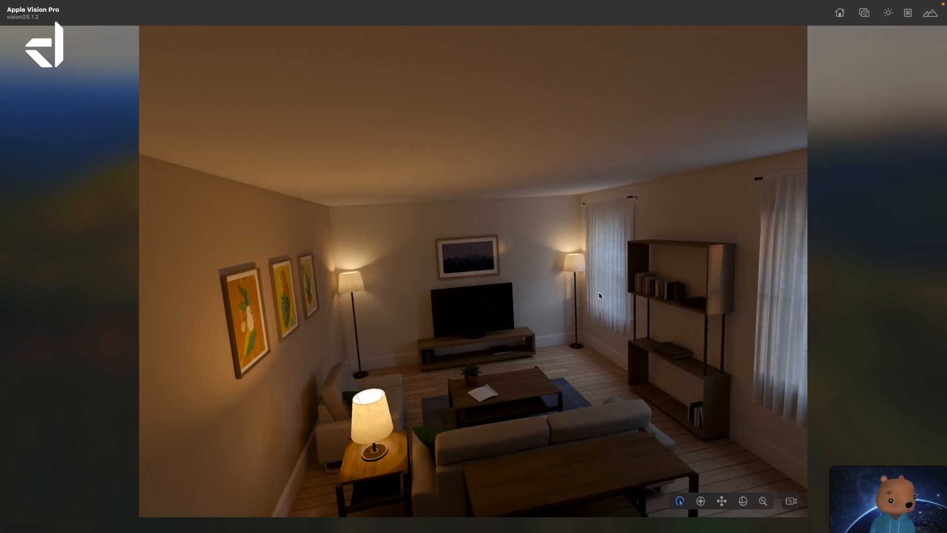
{"action": "mouse_move", "coordinate": [599, 292]}
{"action": "right_mouse_down"}
{"action": "mouse_move", "coordinate": [488, 335]}
{"action": "mouse_move", "coordinate": [607, 296]}
{"action": "mouse_move", "coordinate": [594, 294]}
{"action": "right_mouse_up"}
{"action": "scroll", "coordinate": [662, 286], "scroll_direction": "up", "scroll_amount": 10}
{"action": "mouse_move", "coordinate": [662, 285]}
{"action": "right_mouse_down"}
{"action": "mouse_move", "coordinate": [648, 286]}
{"action": "mouse_move", "coordinate": [794, 308]}
{"action": "mouse_move", "coordinate": [649, 299]}
{"action": "right_mouse_up"}
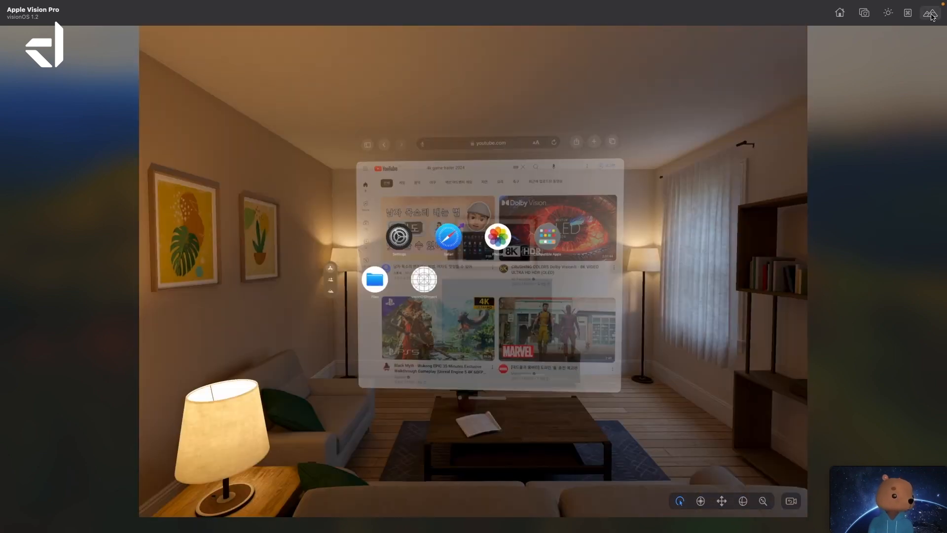
Switch the simulated scene to Museum (Day) to view it, and select Museum (Night) as the scene
{"action": "left_click", "coordinate": [931, 13]}
{"action": "left_click", "coordinate": [786, 231]}
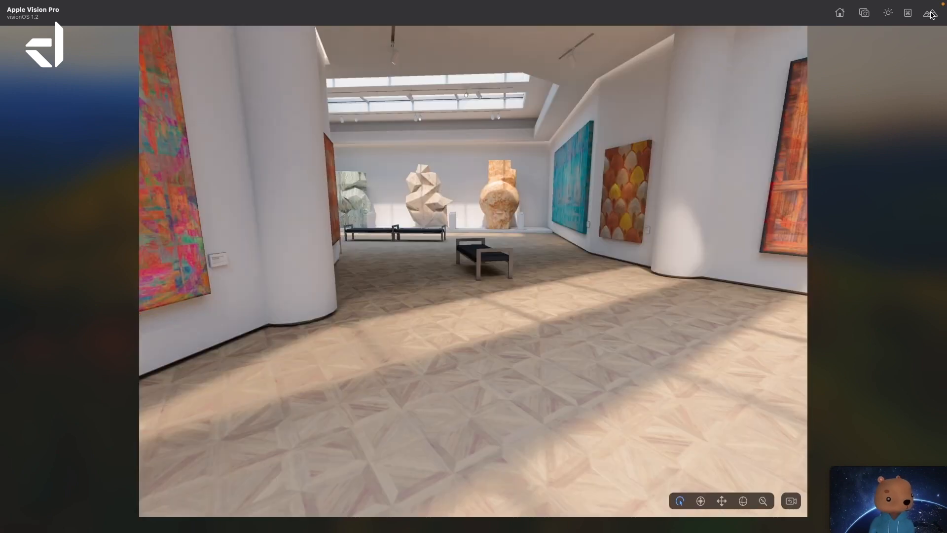
{"action": "left_click", "coordinate": [930, 13]}
{"action": "left_click", "coordinate": [876, 225]}
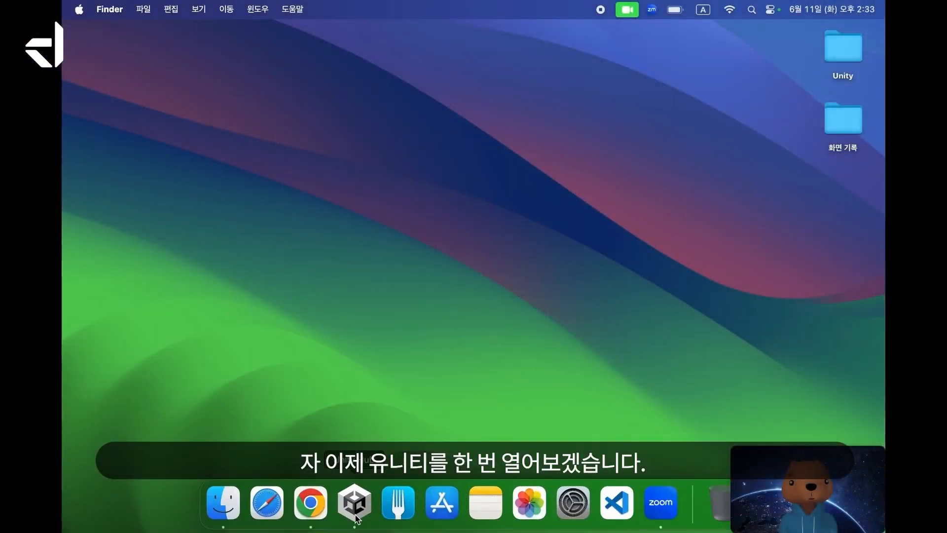
Open Unity Hub and check the installed Unity 2022.3.19f1 editor's module list for visionOS Build Support
{"action": "left_click", "coordinate": [354, 502]}
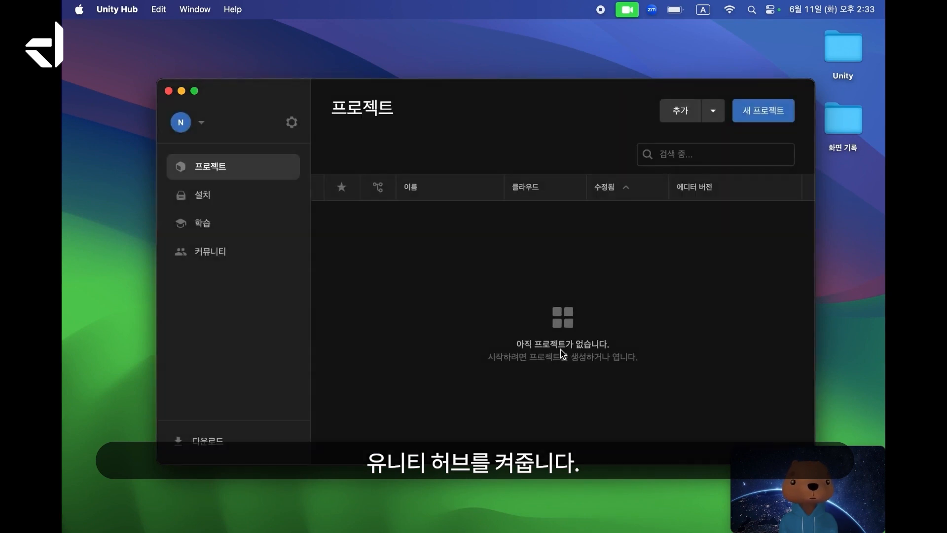
{"action": "left_click", "coordinate": [214, 195]}
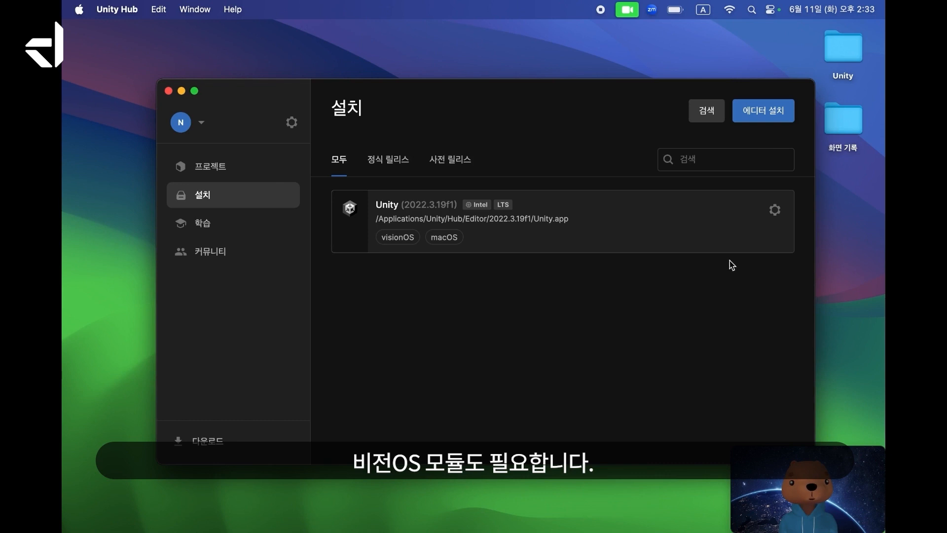
{"action": "left_click", "coordinate": [775, 211]}
{"action": "left_click", "coordinate": [683, 230]}
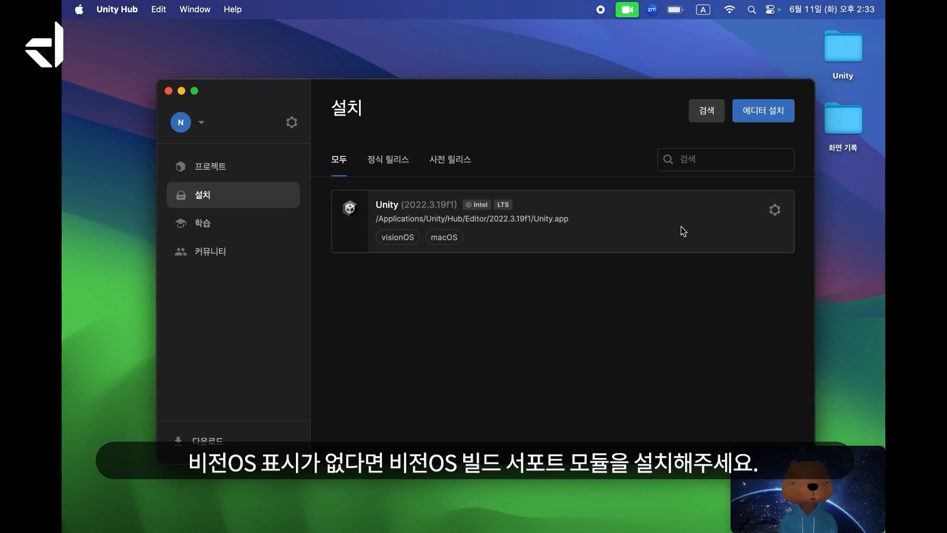
{"action": "scroll", "coordinate": [491, 283], "scroll_direction": "down", "scroll_amount": 3}
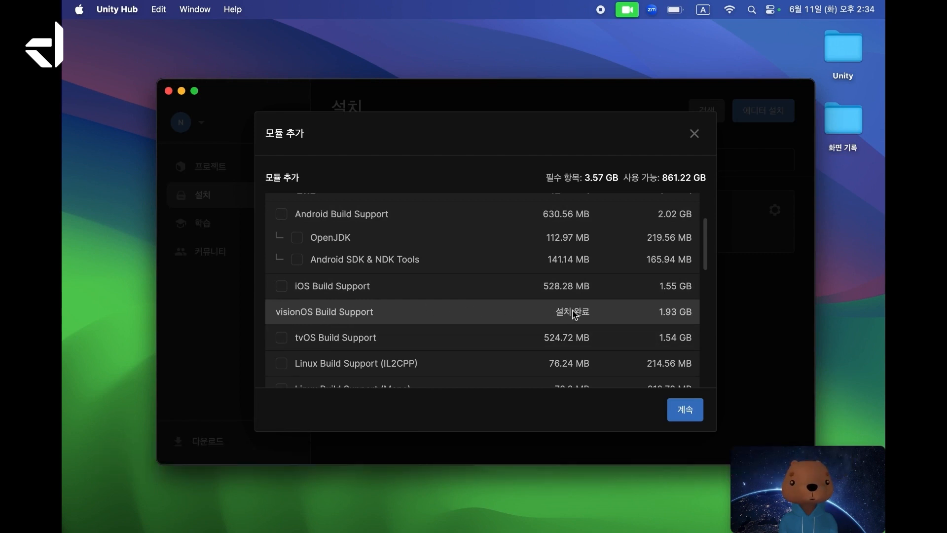
{"action": "left_click", "coordinate": [695, 135]}
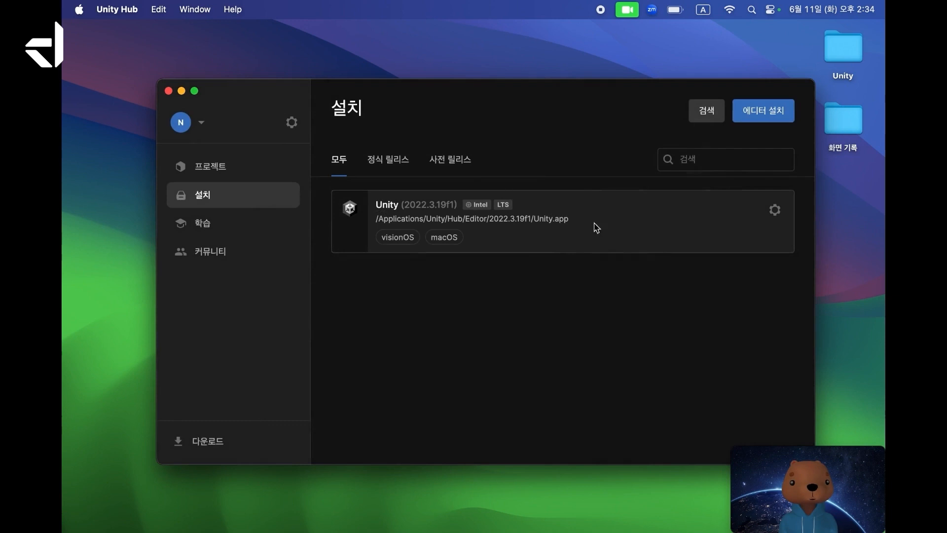
Switch to Chrome, search for "unity visionOS project template" and open the first Unity Manual result
{"action": "mouse_move", "coordinate": [350, 530]}
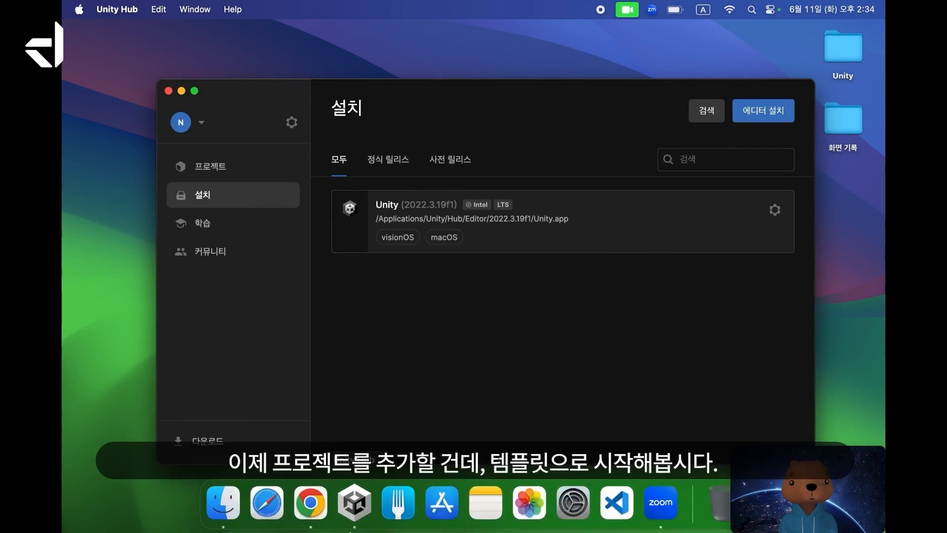
{"action": "left_click", "coordinate": [309, 517]}
{"action": "left_click", "coordinate": [331, 60]}
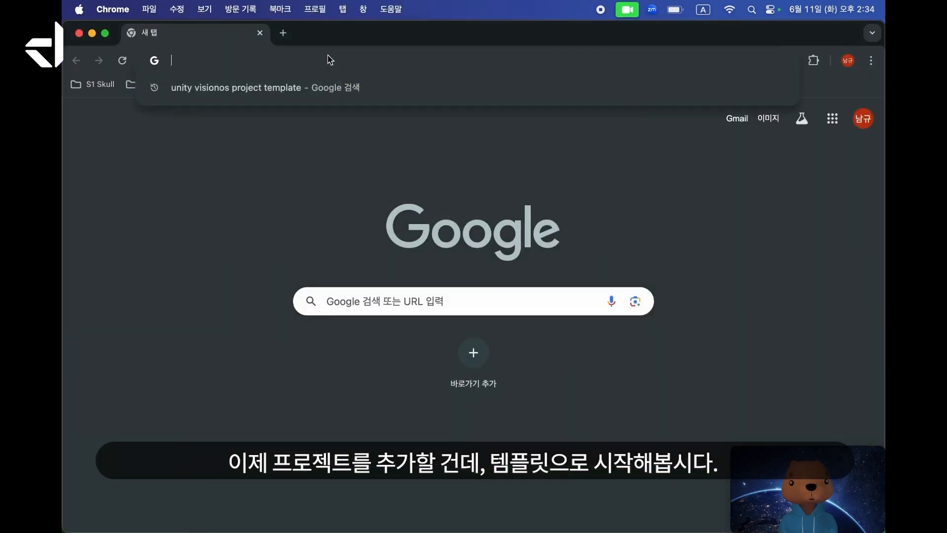
{"action": "type", "text": "unity vision"}
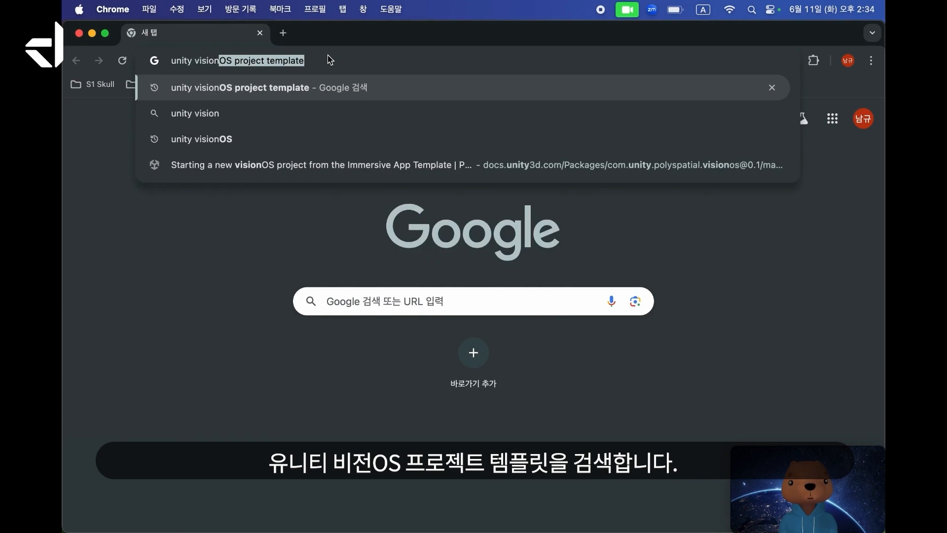
{"action": "type", "text": "OS project templa"}
{"action": "key", "text": "Return"}
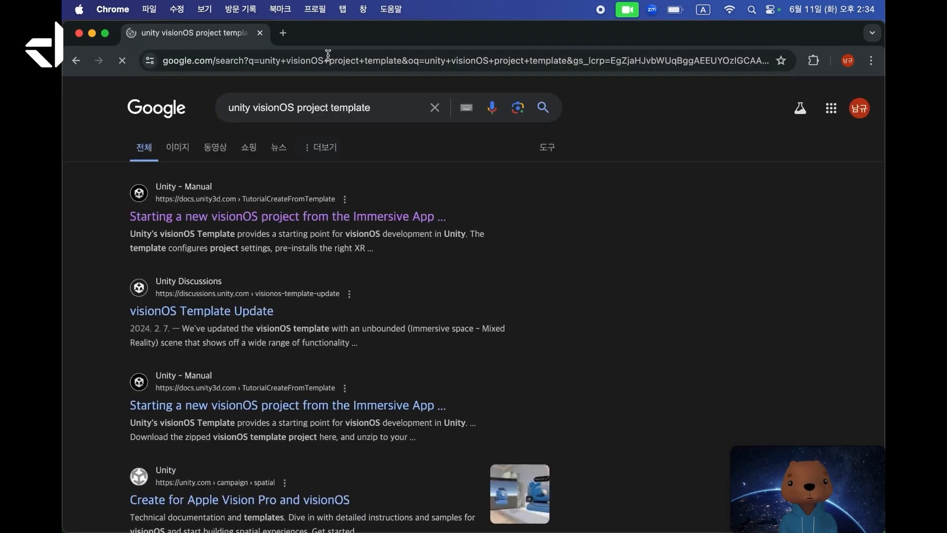
{"action": "left_click", "coordinate": [262, 217]}
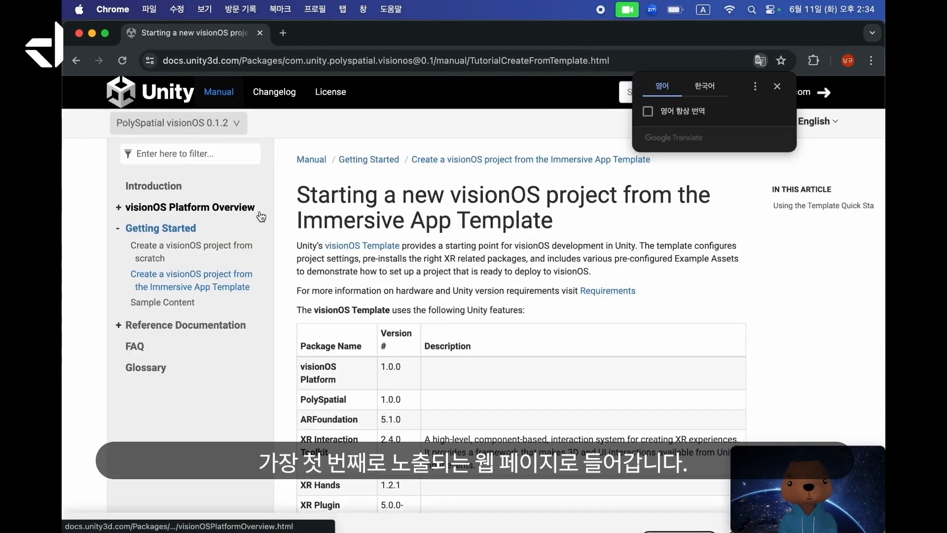
Highlight the page title and the start of the introduction, and open the visionOS Template link
{"action": "left_click", "coordinate": [302, 212]}
{"action": "left_click_drag", "start_coordinate": [300, 199], "coordinate": [553, 228]}
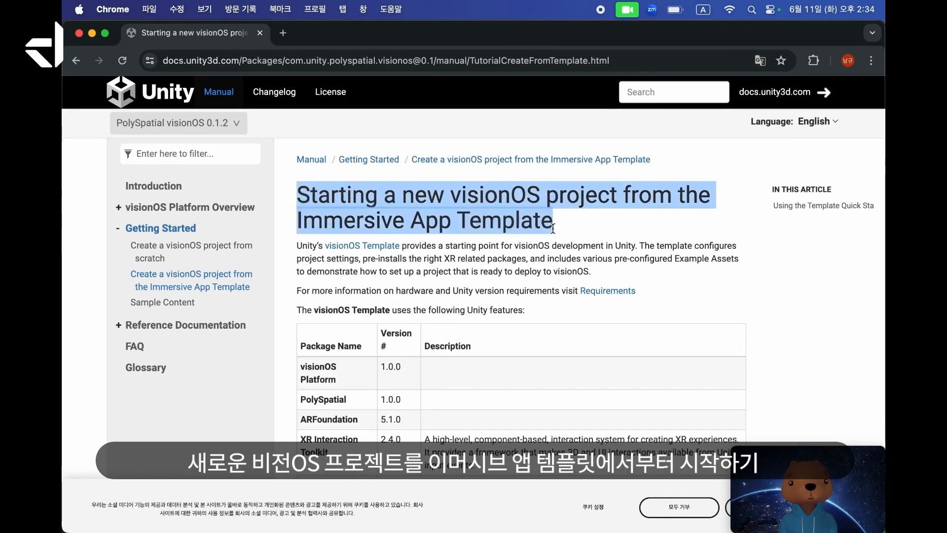
{"action": "left_click", "coordinate": [619, 227]}
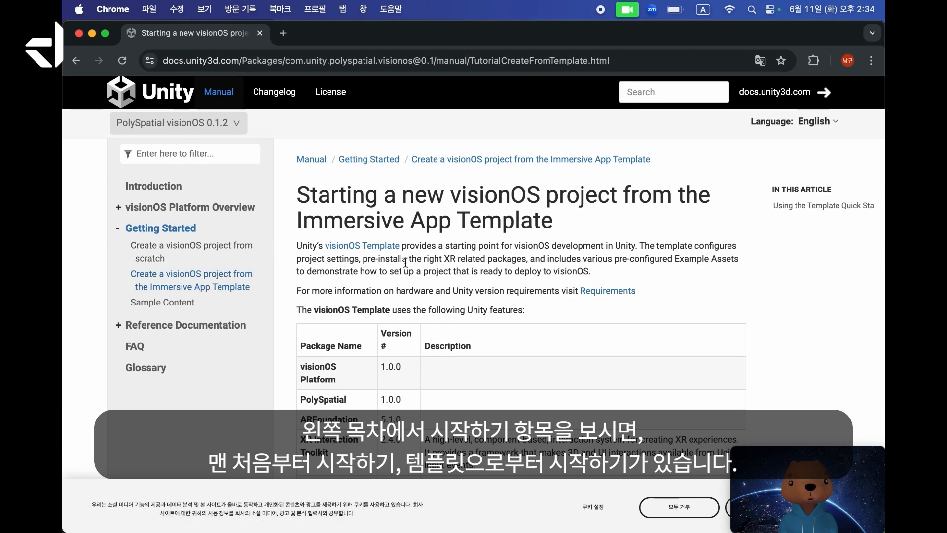
{"action": "left_click_drag", "start_coordinate": [306, 247], "coordinate": [394, 248]}
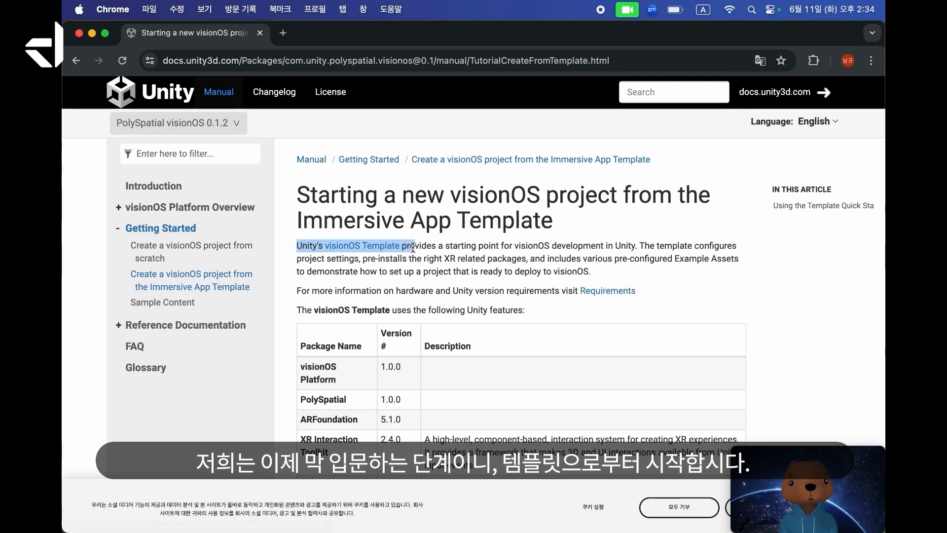
{"action": "left_click", "coordinate": [410, 247]}
{"action": "left_click", "coordinate": [370, 251]}
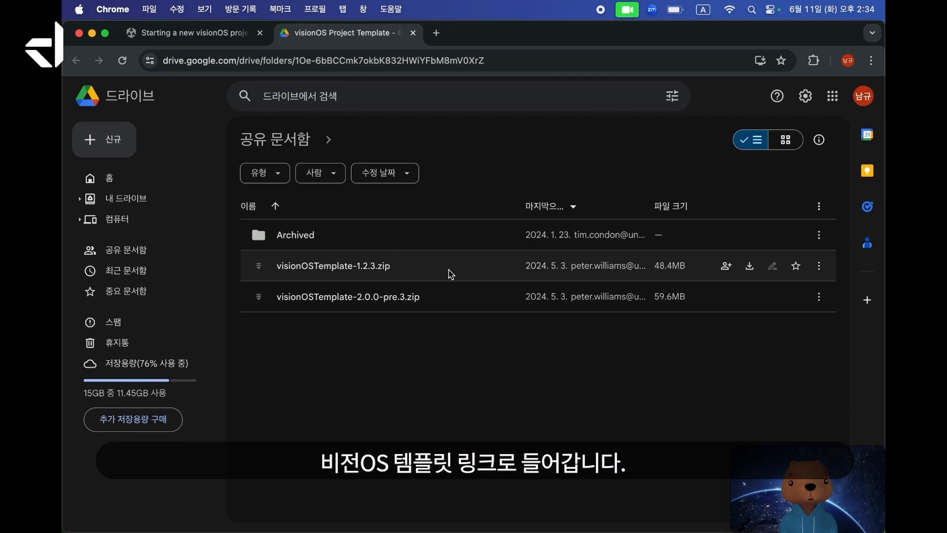
Compare the two template archives in the shared Drive folder and download visionOSTemplate-1.2.3.zip
{"action": "left_click", "coordinate": [450, 273]}
{"action": "left_click", "coordinate": [449, 297]}
{"action": "left_click", "coordinate": [451, 269]}
{"action": "left_click", "coordinate": [452, 302]}
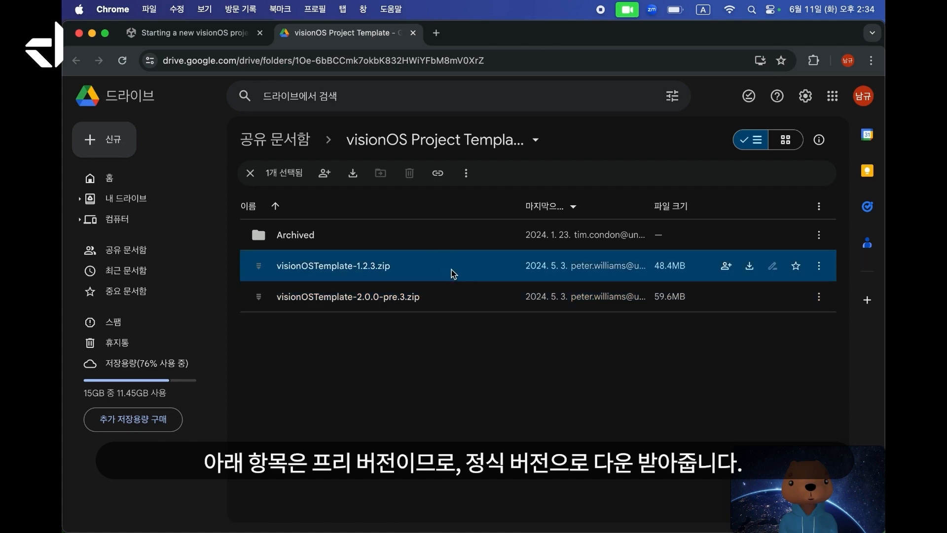
{"action": "left_click", "coordinate": [751, 267]}
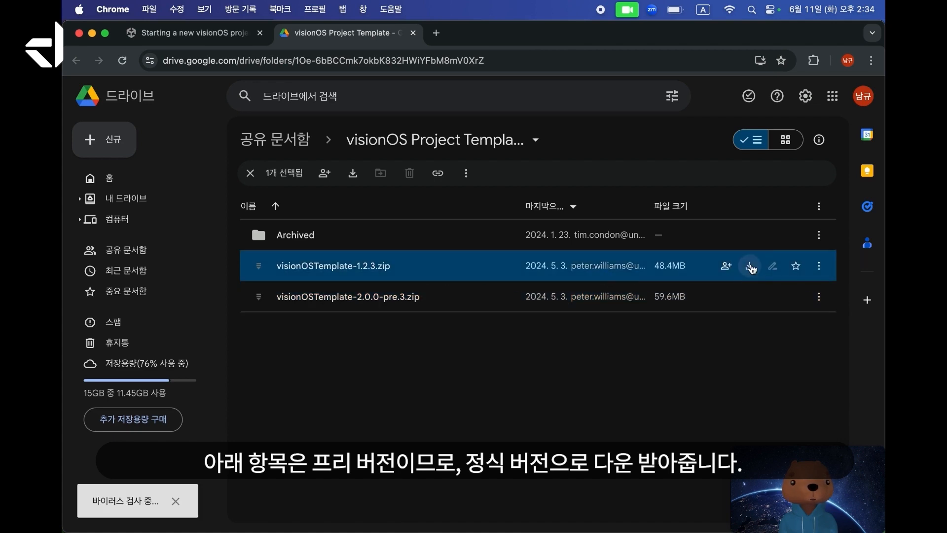
{"action": "left_click", "coordinate": [620, 347]}
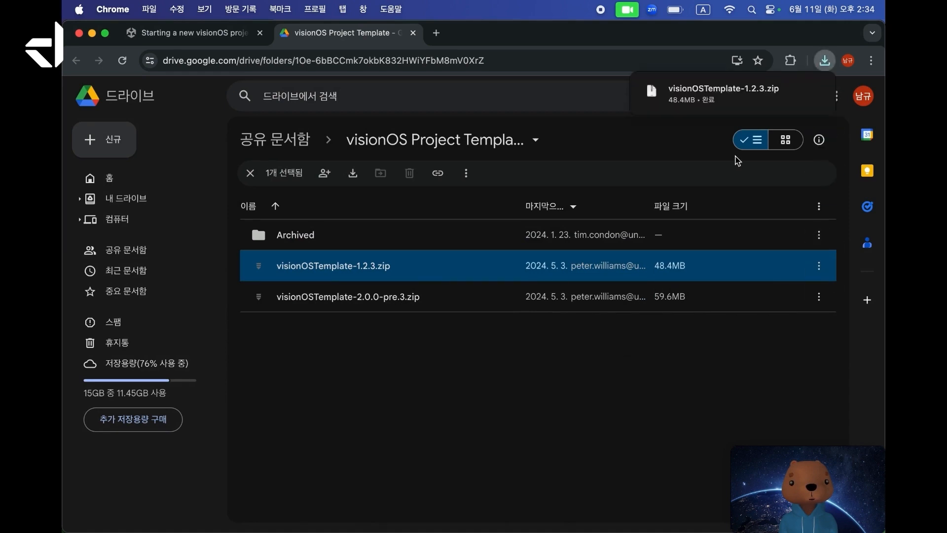
Extract the downloaded visionOSTemplate-1.2.3.zip in the Downloads folder and copy the extracted project folder
{"action": "left_click", "coordinate": [789, 93]}
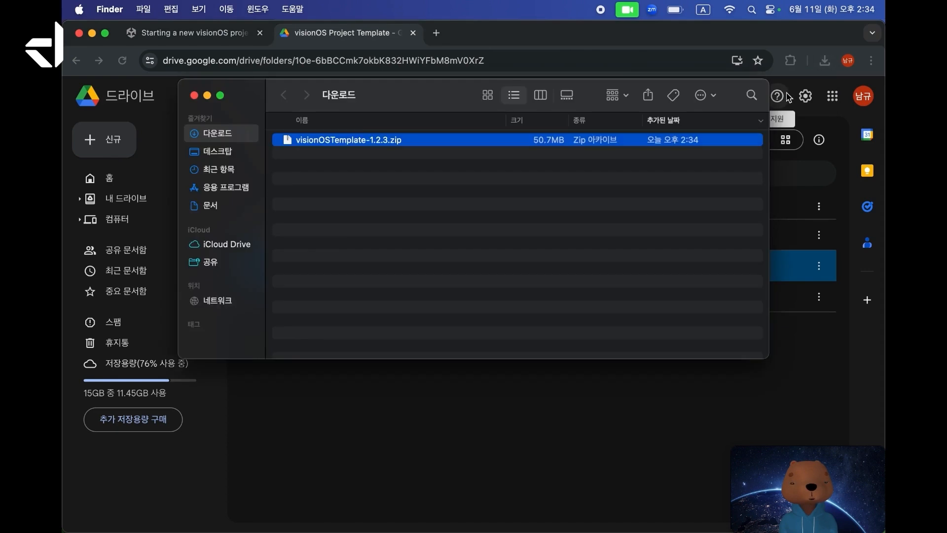
{"action": "double_click", "coordinate": [343, 142]}
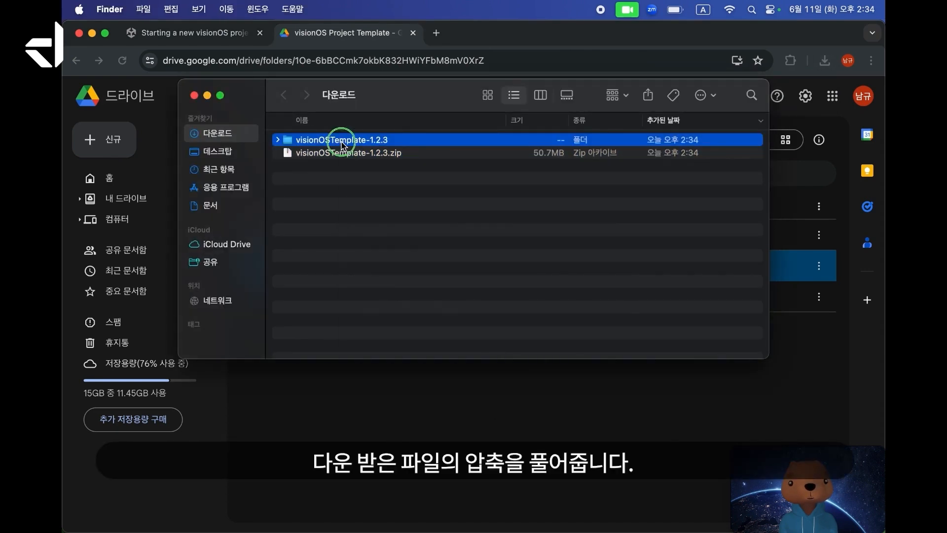
{"action": "right_click", "coordinate": [342, 142]}
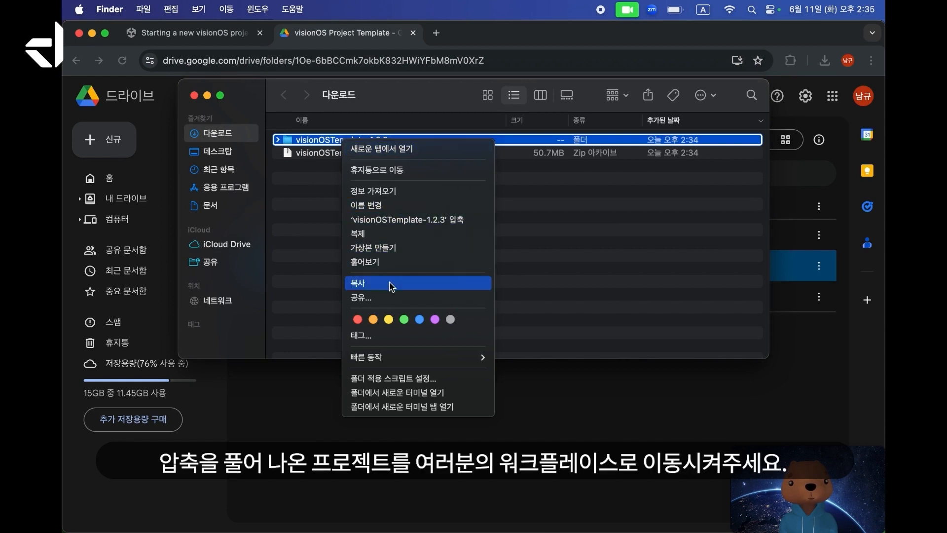
{"action": "left_click", "coordinate": [392, 285]}
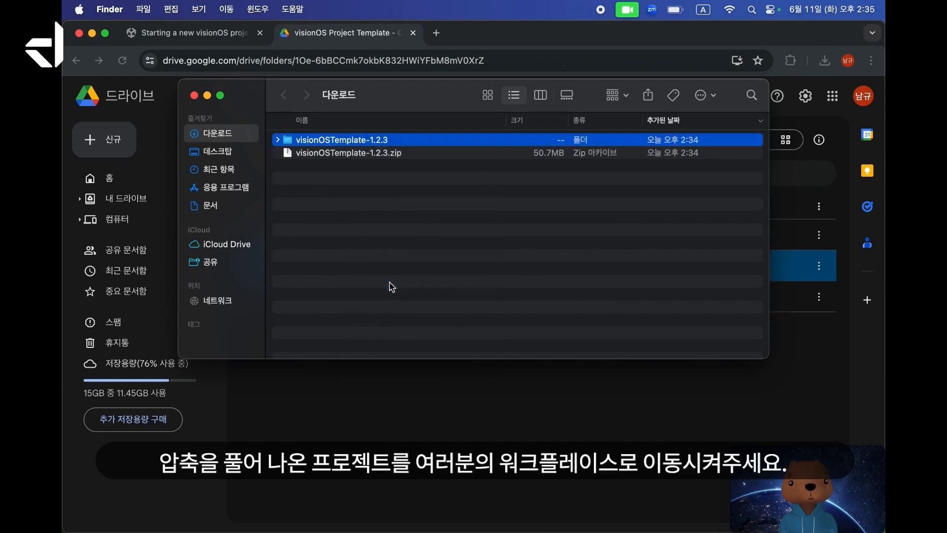
Close the Downloads and Chrome windows and paste the copied template folder into the desktop's Unity folder
{"action": "left_click", "coordinate": [194, 97]}
{"action": "left_click", "coordinate": [79, 33]}
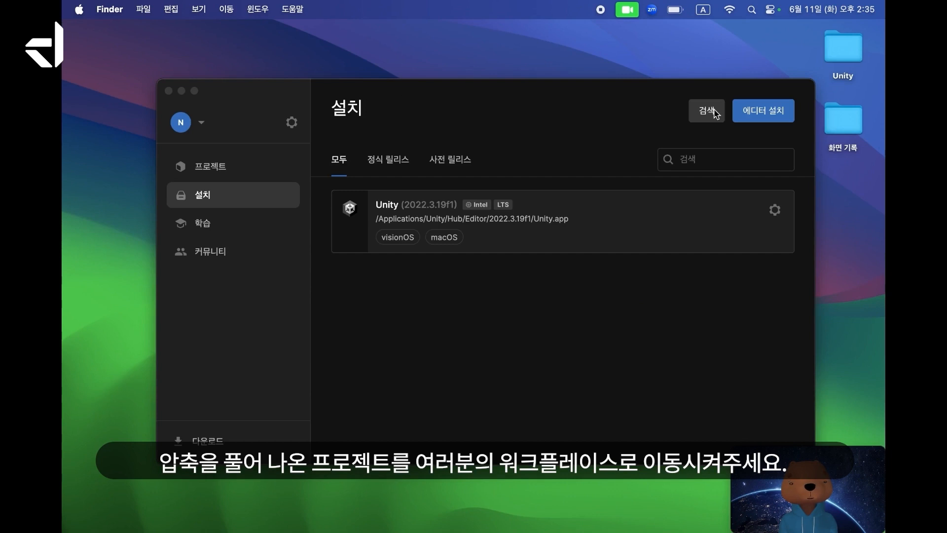
{"action": "double_click", "coordinate": [842, 55]}
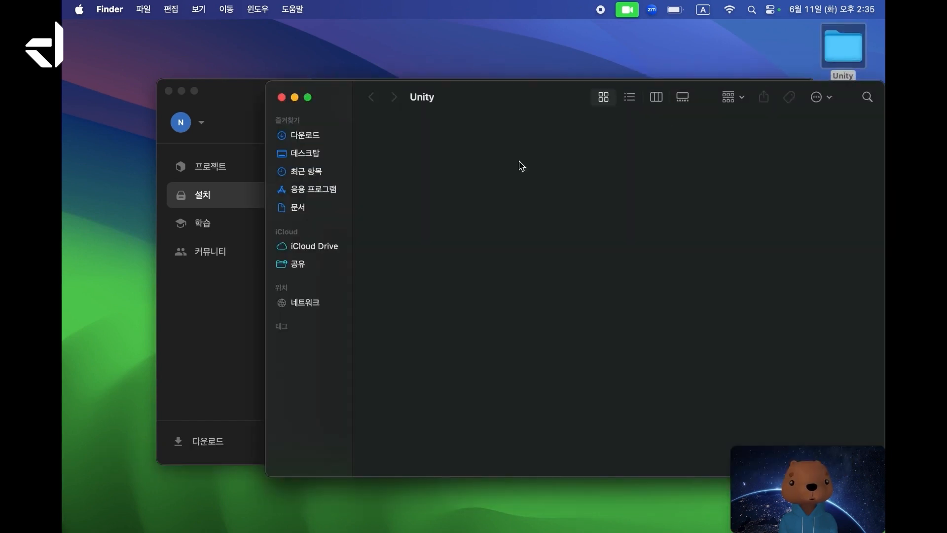
{"action": "right_click", "coordinate": [434, 158]}
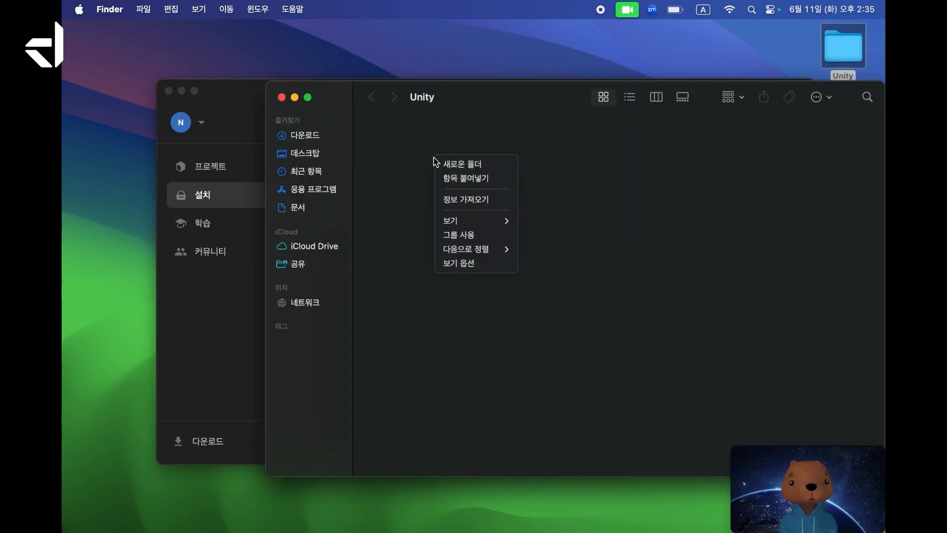
{"action": "left_click", "coordinate": [470, 183]}
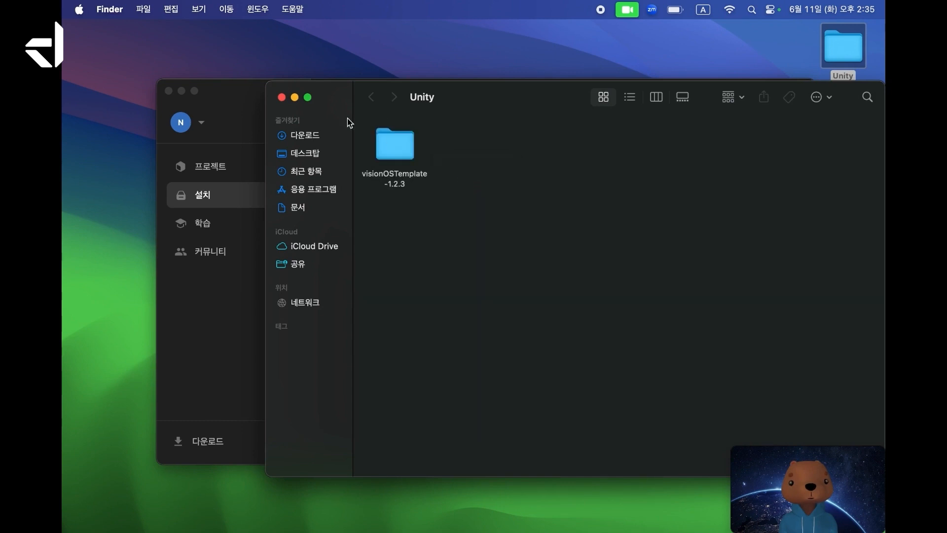
{"action": "left_click", "coordinate": [281, 97]}
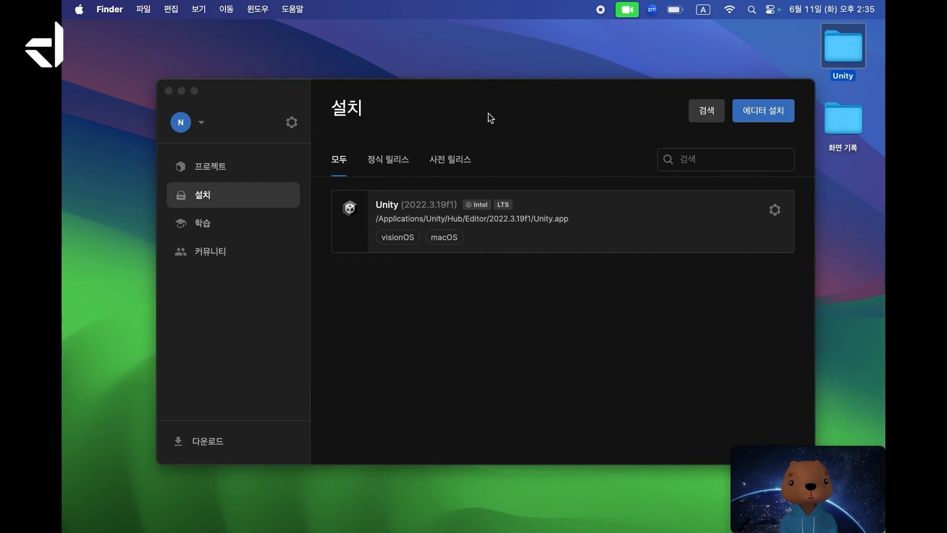
Add the visionOSTemplate-1.2.3 folder from the desktop's Unity folder to the Unity Hub project list
{"action": "left_click", "coordinate": [224, 169]}
{"action": "left_click", "coordinate": [220, 169]}
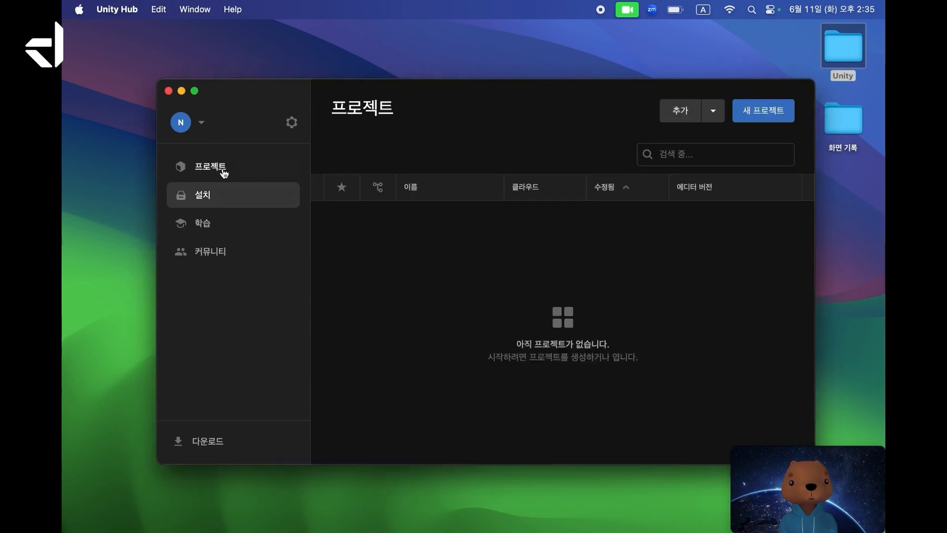
{"action": "left_click", "coordinate": [678, 120]}
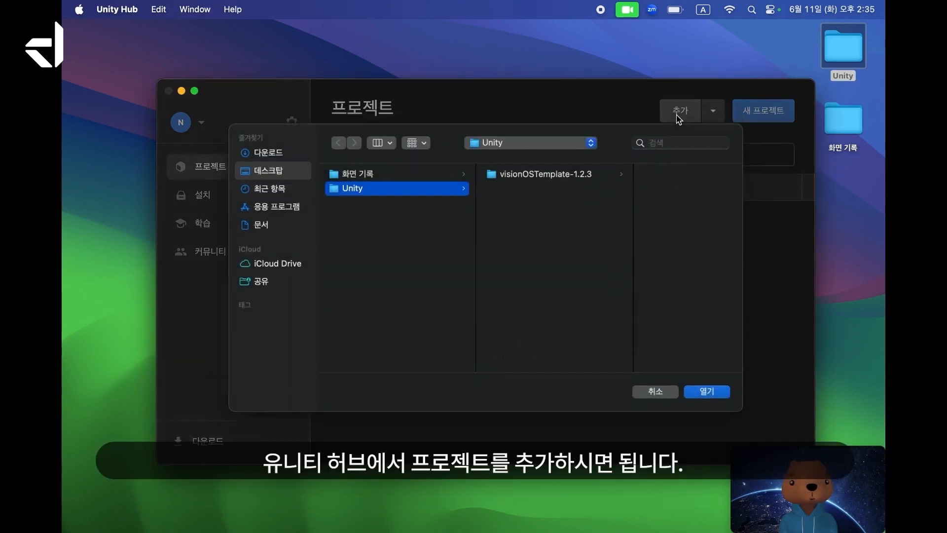
{"action": "left_click", "coordinate": [545, 179]}
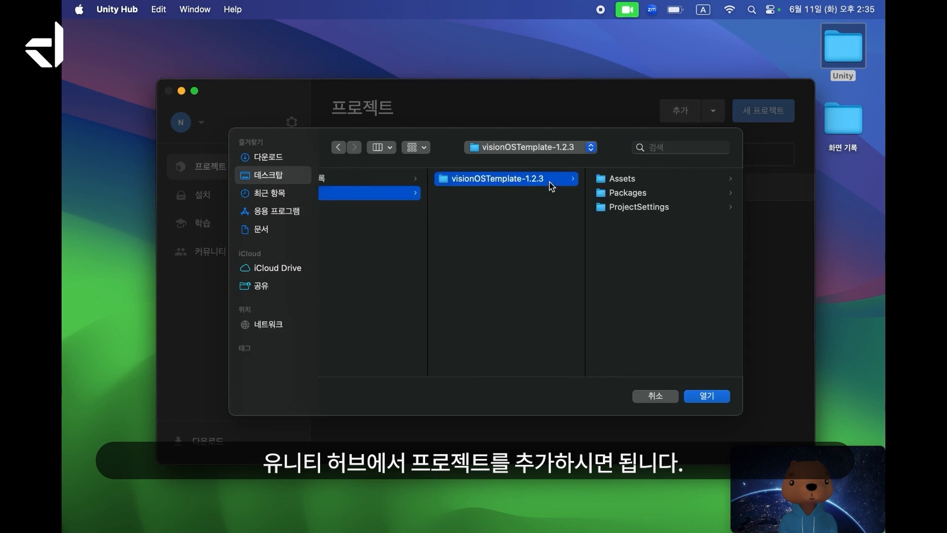
{"action": "left_click", "coordinate": [712, 397]}
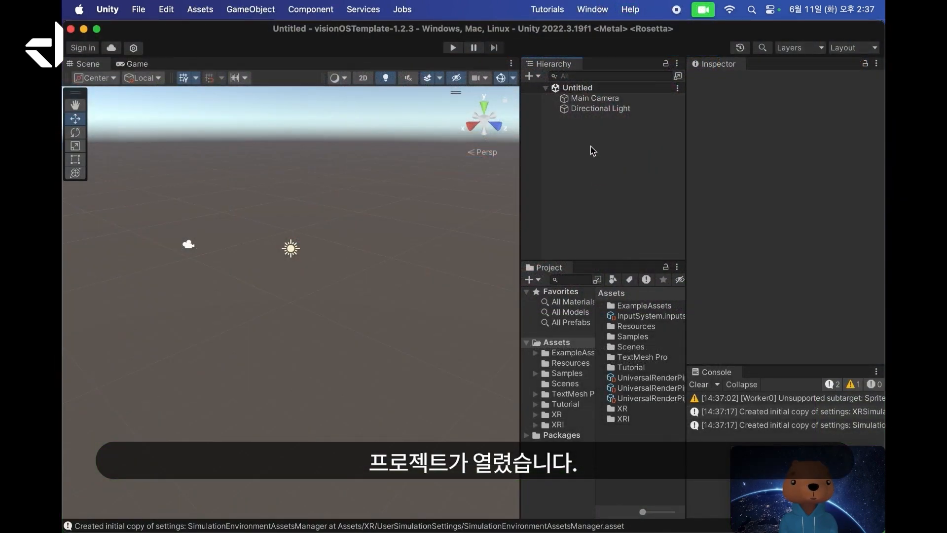
Show the template's Tutorials window and dock it beside the Scene view
{"action": "left_click", "coordinate": [546, 10]}
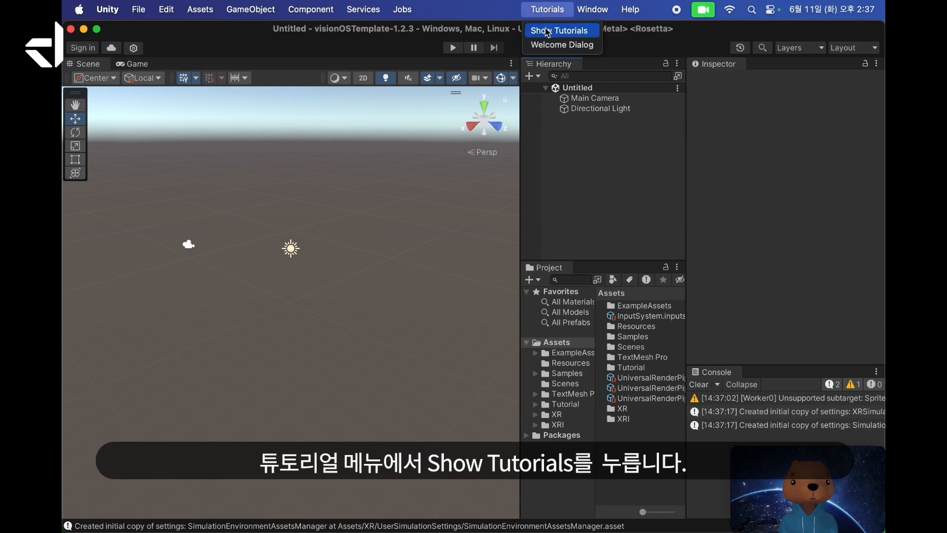
{"action": "left_click", "coordinate": [547, 32]}
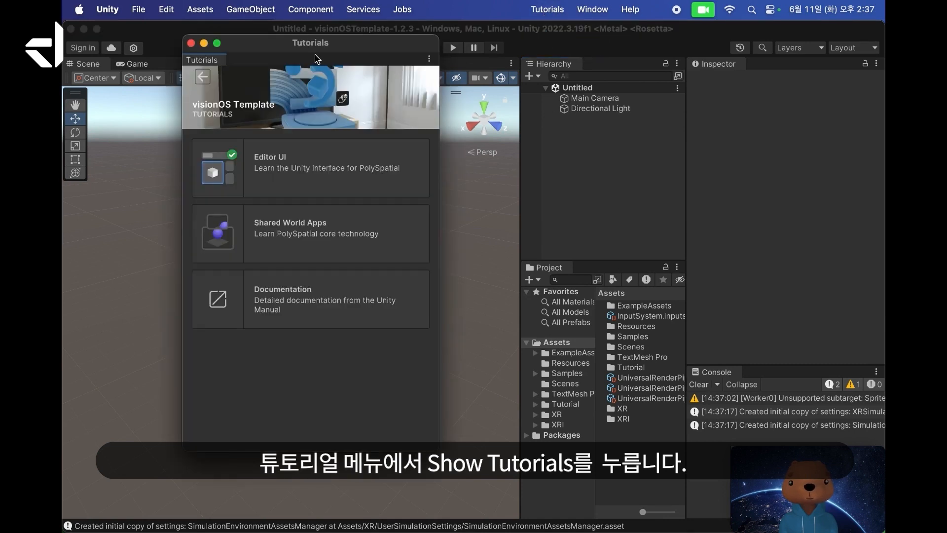
{"action": "left_click_drag", "start_coordinate": [209, 60], "coordinate": [107, 201]}
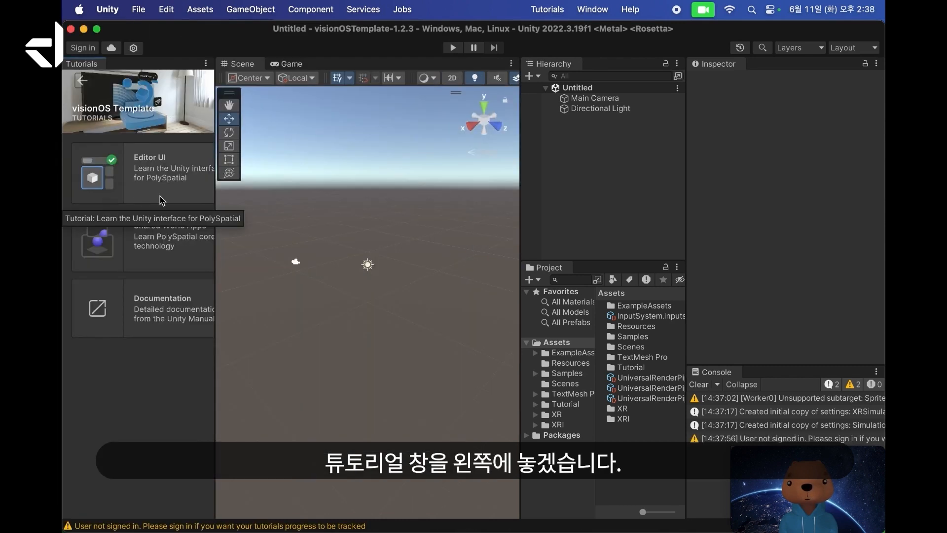
Widen the docked Tutorials panel and shift the Hierarchy and Inspector boundaries to rebalance the editor layout
{"action": "left_click_drag", "start_coordinate": [214, 210], "coordinate": [267, 211]}
{"action": "left_click_drag", "start_coordinate": [518, 203], "coordinate": [552, 203]}
{"action": "left_click_drag", "start_coordinate": [688, 201], "coordinate": [725, 201]}
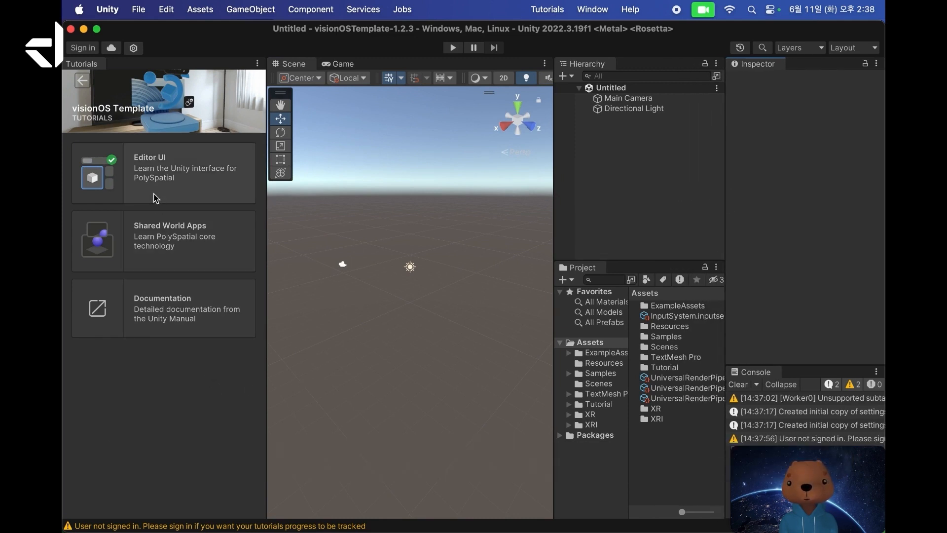
Start the Editor UI tutorial, go to its XR GameObjects page and view the XR objects that can be added to the Hierarchy
{"action": "left_click", "coordinate": [179, 177]}
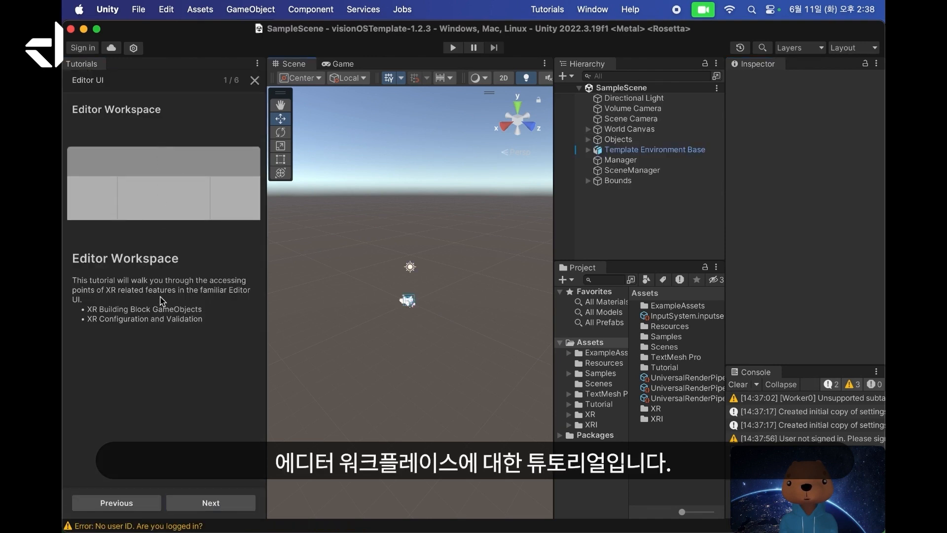
{"action": "left_click", "coordinate": [206, 502]}
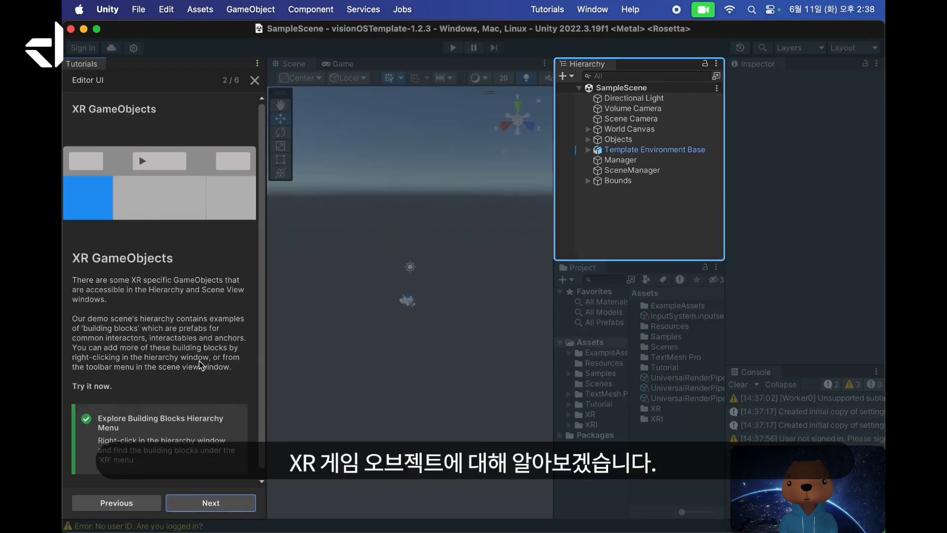
{"action": "scroll", "coordinate": [201, 368], "scroll_direction": "down", "scroll_amount": 1}
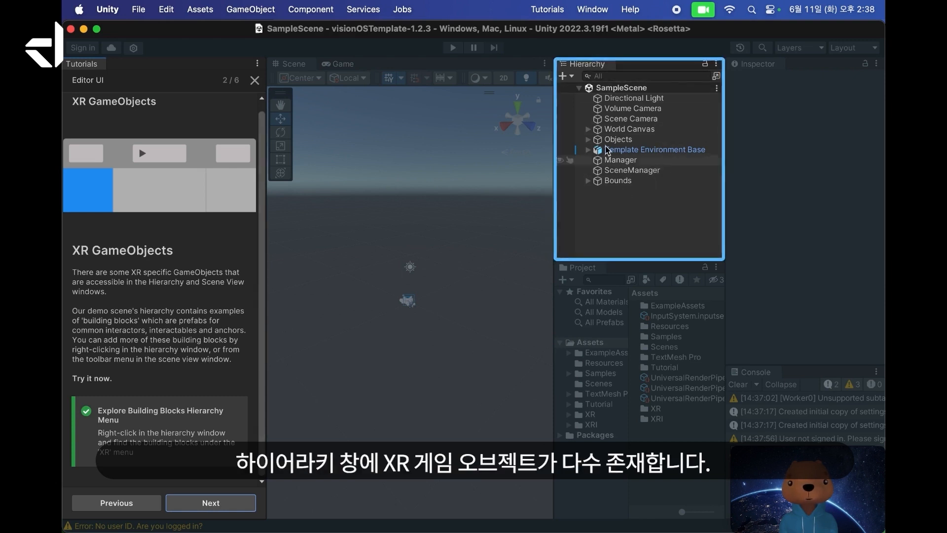
{"action": "left_click", "coordinate": [567, 77]}
{"action": "mouse_move", "coordinate": [594, 250]}
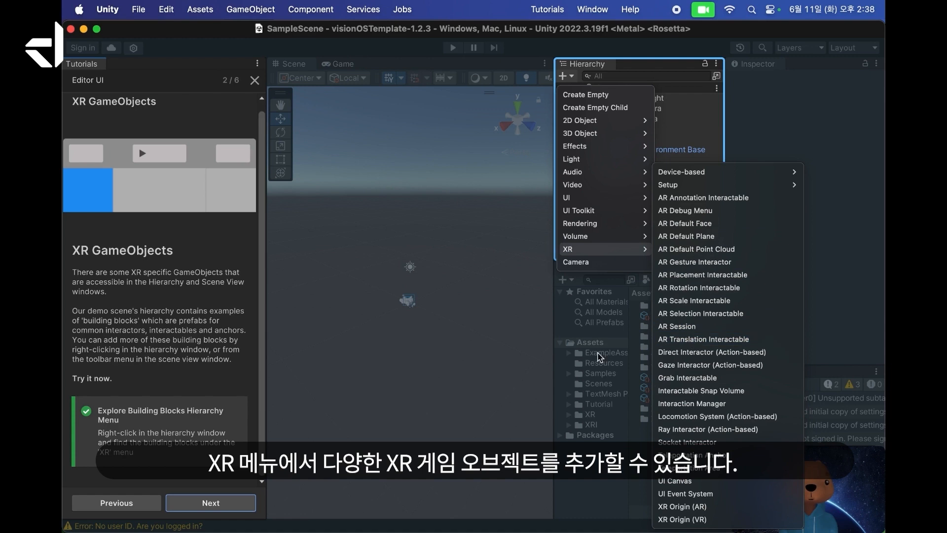
{"action": "left_click", "coordinate": [241, 376]}
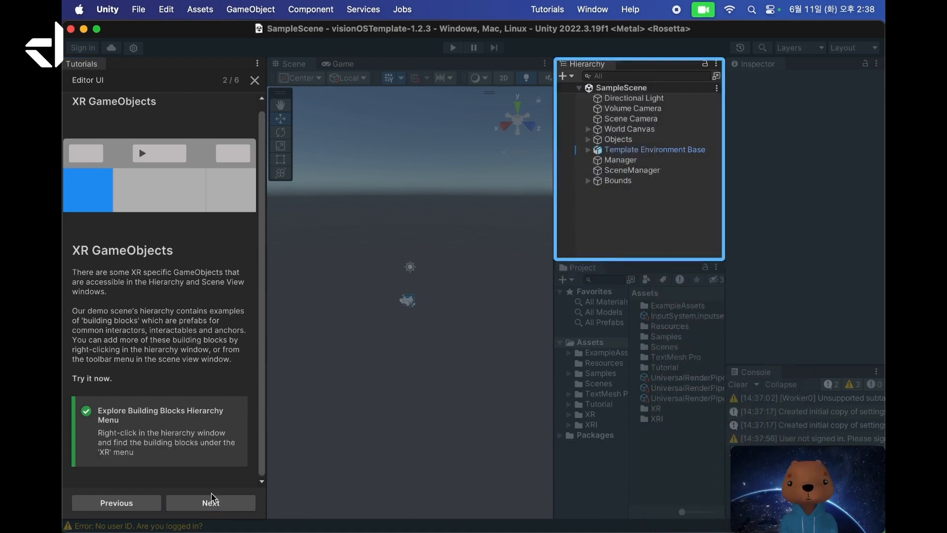
Follow the tutorial to enable the XR Building Blocks overlay in the Scene view and find Volume Camera in its Setup group
{"action": "left_click", "coordinate": [214, 506]}
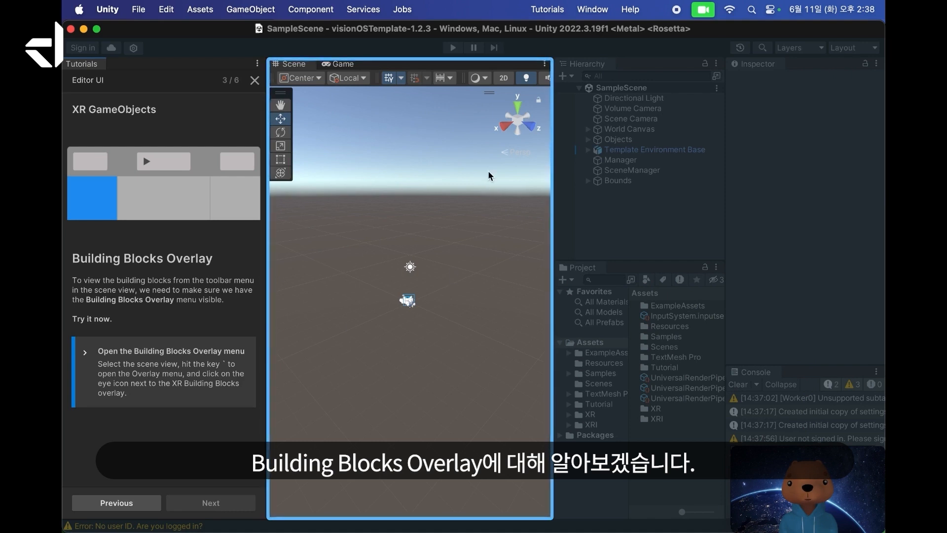
{"action": "left_click", "coordinate": [545, 64]}
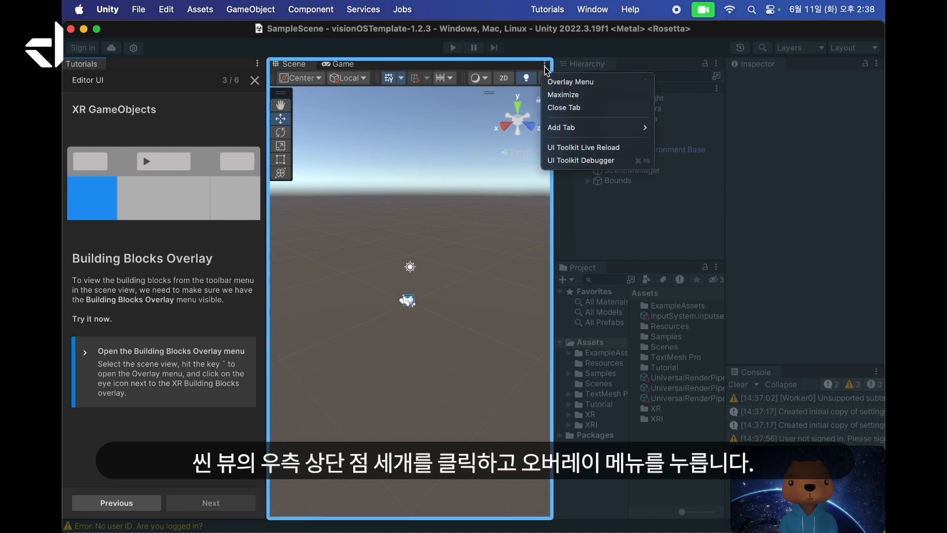
{"action": "left_click", "coordinate": [556, 83]}
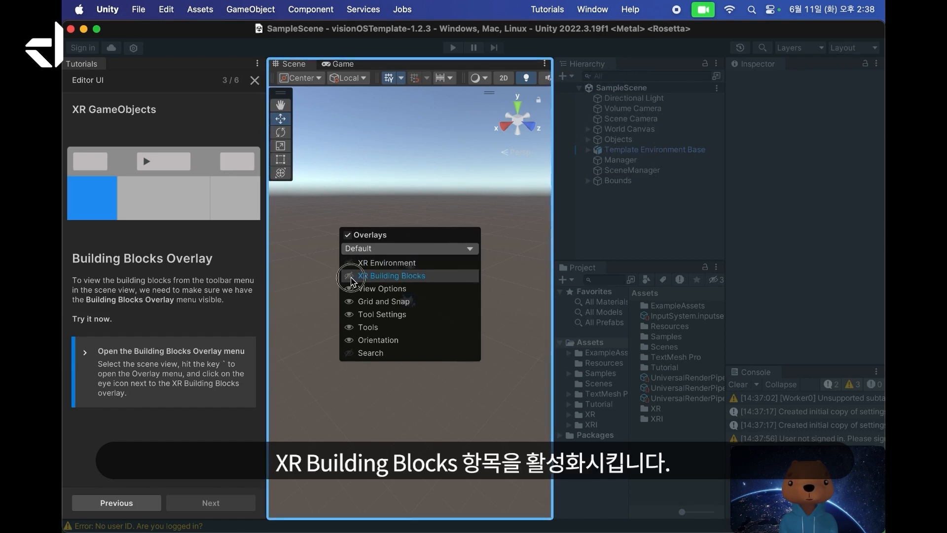
{"action": "left_click", "coordinate": [352, 278]}
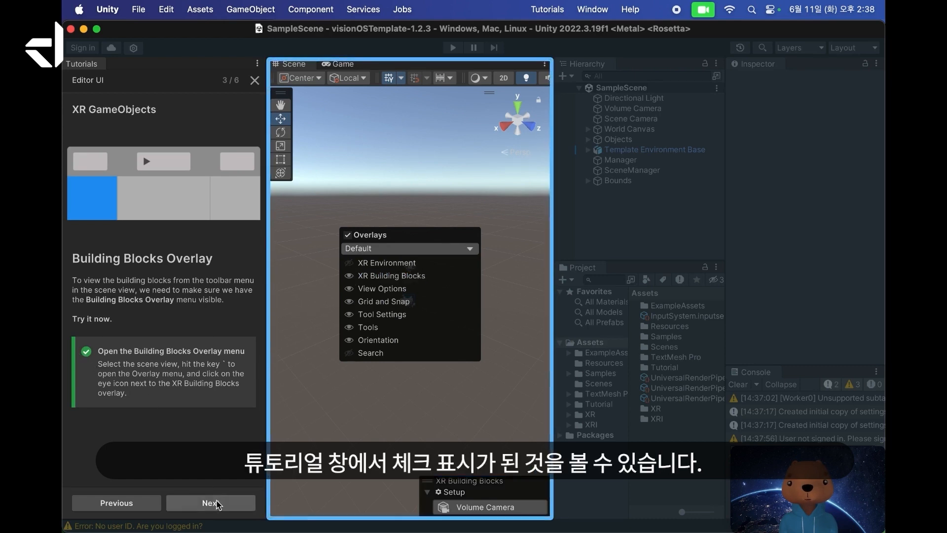
{"action": "left_click", "coordinate": [212, 503]}
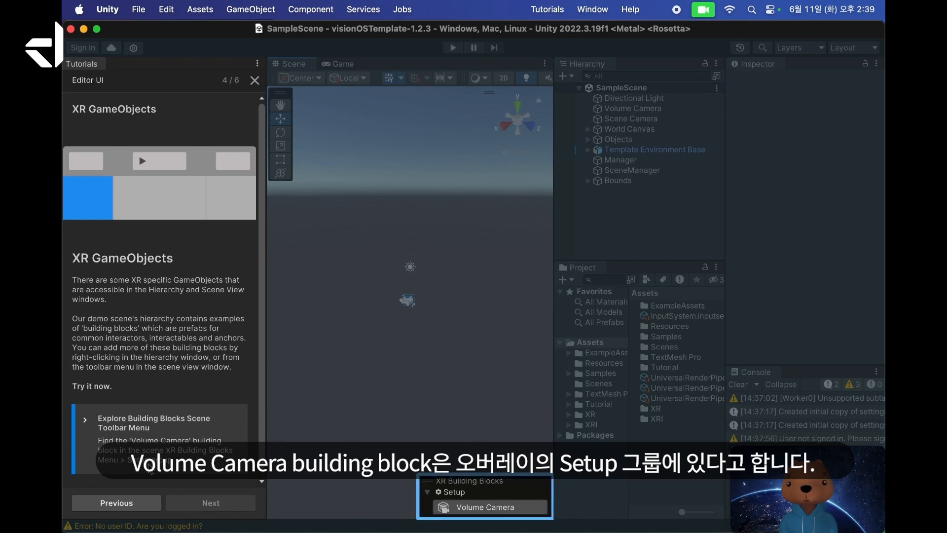
{"action": "left_click", "coordinate": [456, 493]}
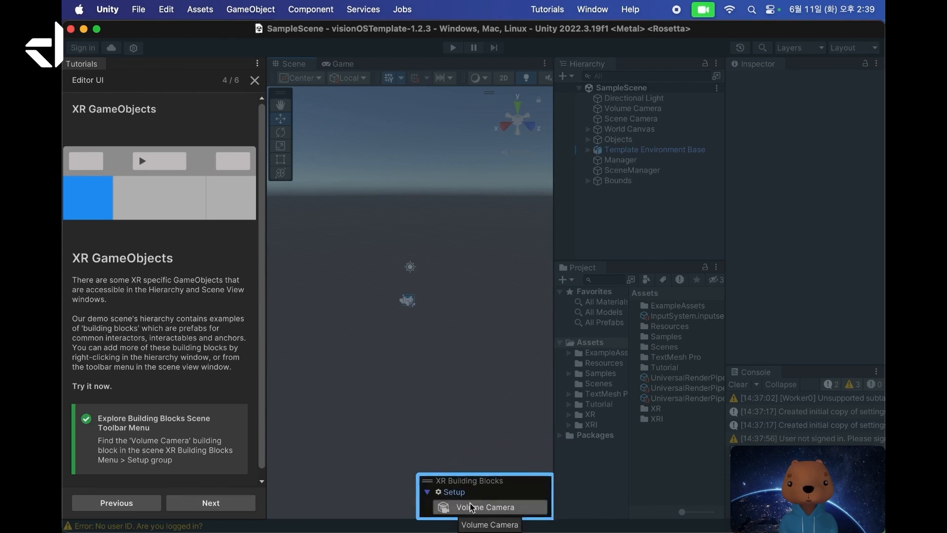
Continue to the Platform Configuration page and check the visionOS plug-in providers under XR Plug-in Management in Project Settings
{"action": "left_click", "coordinate": [230, 502]}
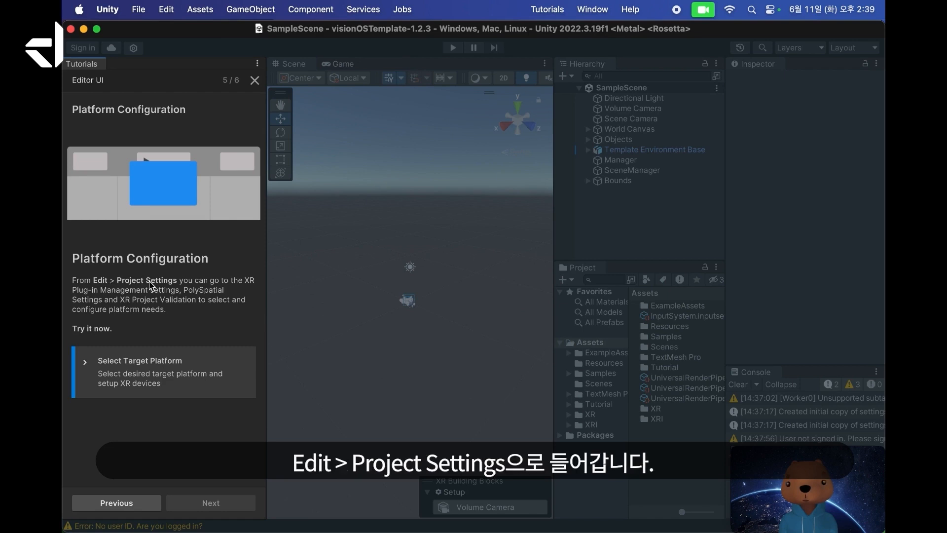
{"action": "left_click", "coordinate": [167, 10]}
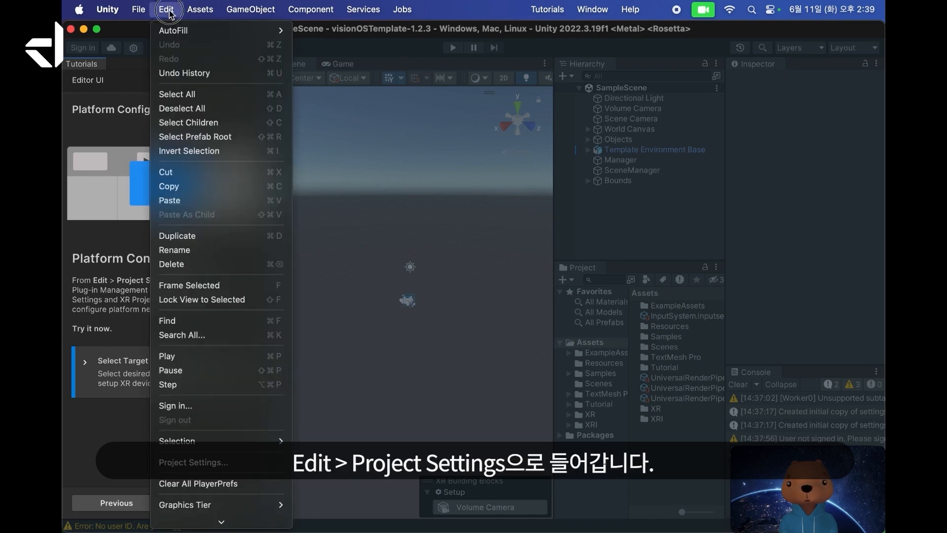
{"action": "left_click", "coordinate": [186, 462]}
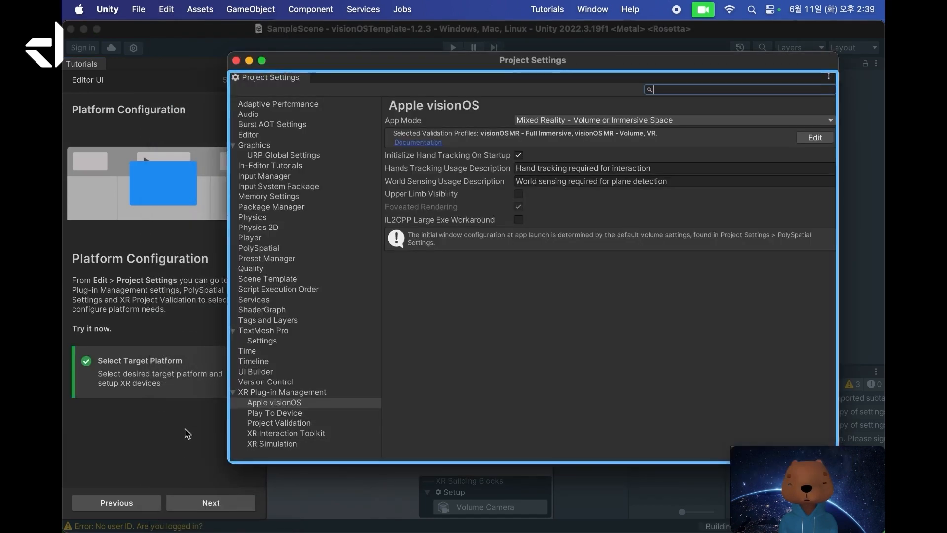
{"action": "left_click_drag", "start_coordinate": [435, 64], "coordinate": [481, 75]}
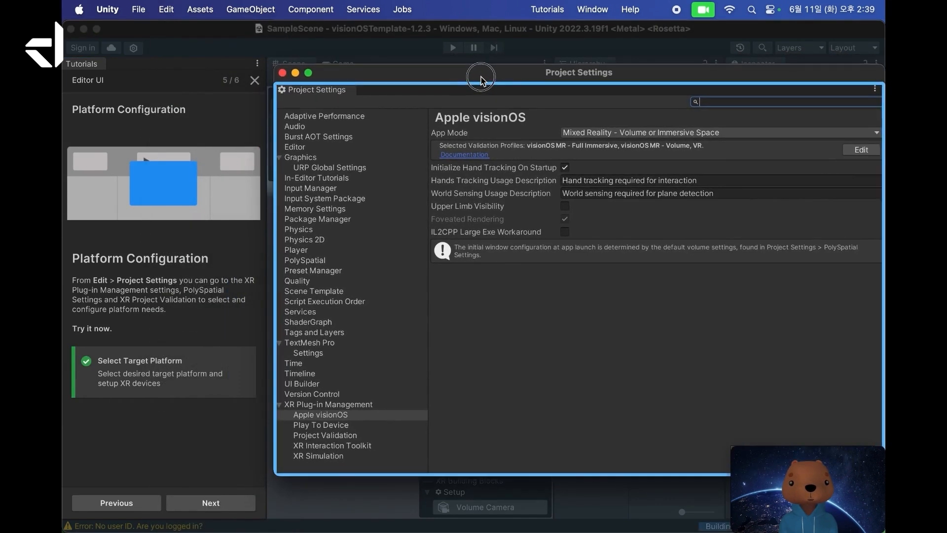
{"action": "left_click", "coordinate": [328, 403]}
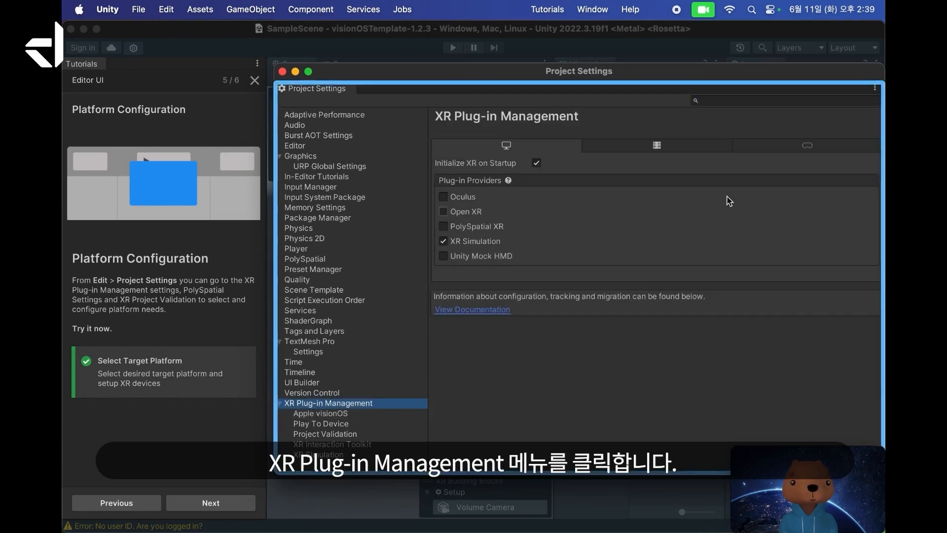
{"action": "left_click", "coordinate": [789, 148]}
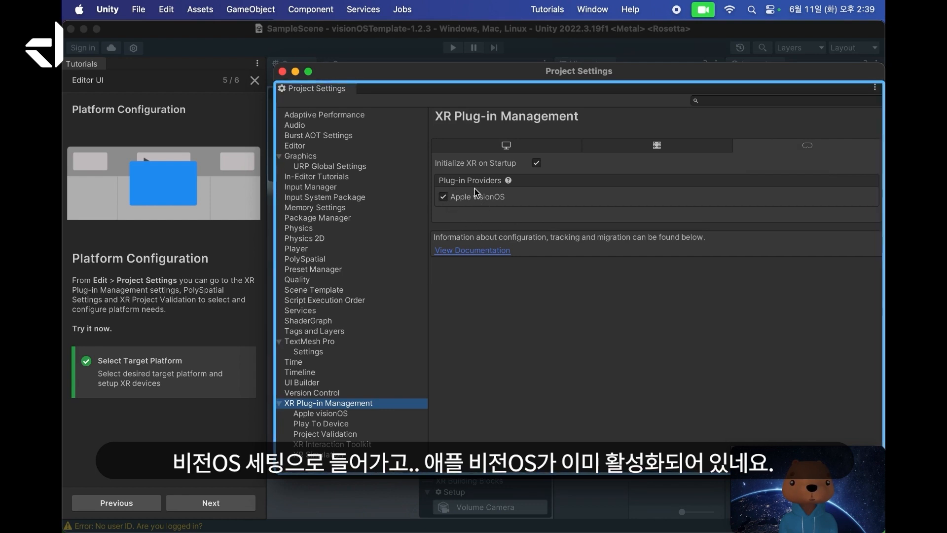
View the App Mode choices in the Apple visionOS settings without changing them, and close Project Settings
{"action": "left_click", "coordinate": [356, 415]}
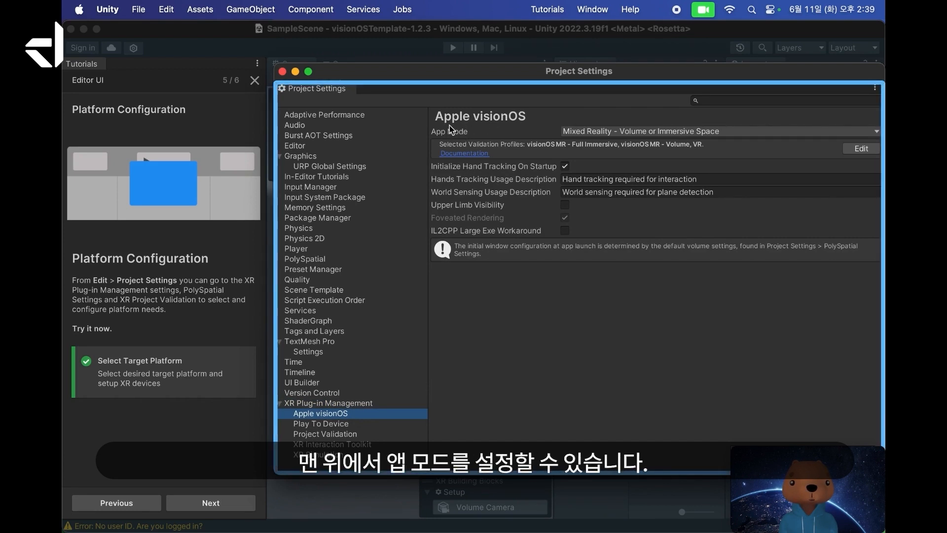
{"action": "left_click", "coordinate": [578, 132]}
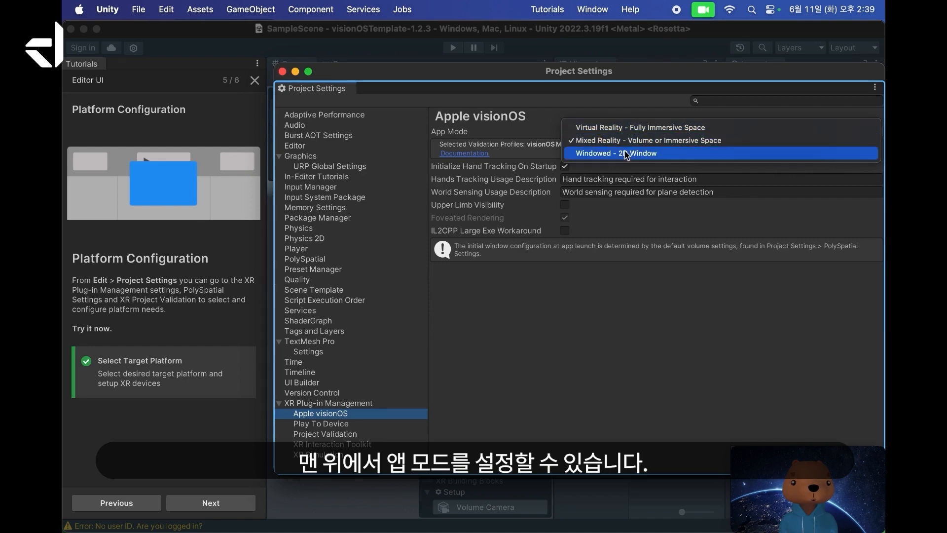
{"action": "left_click", "coordinate": [545, 321]}
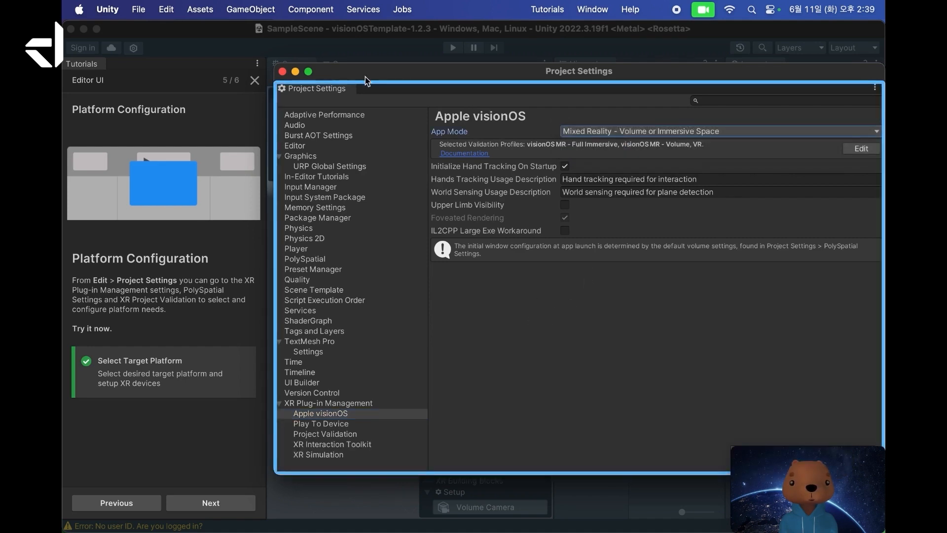
{"action": "left_click", "coordinate": [283, 73]}
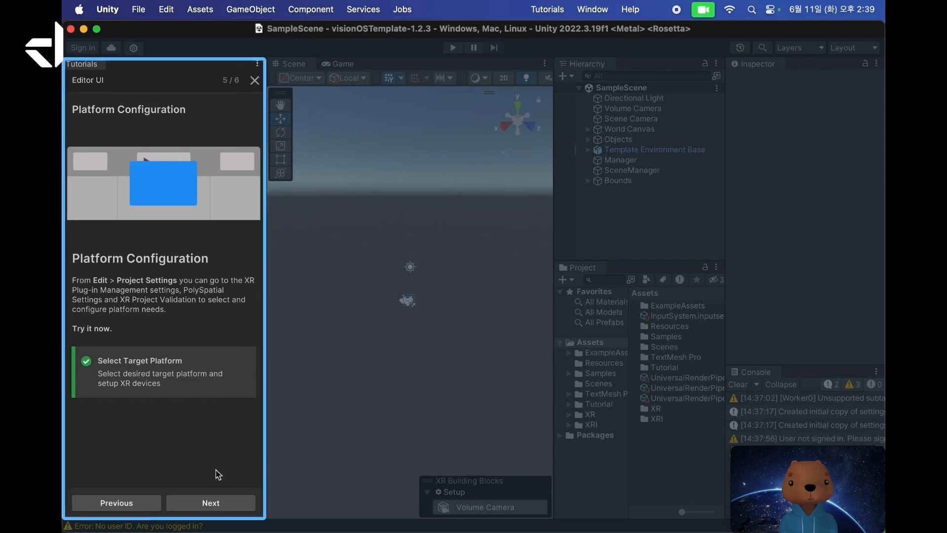
Move on to the Shared World Apps tutorial and select Volume Camera in the Hierarchy for its Using Volume Camera task
{"action": "left_click", "coordinate": [212, 503]}
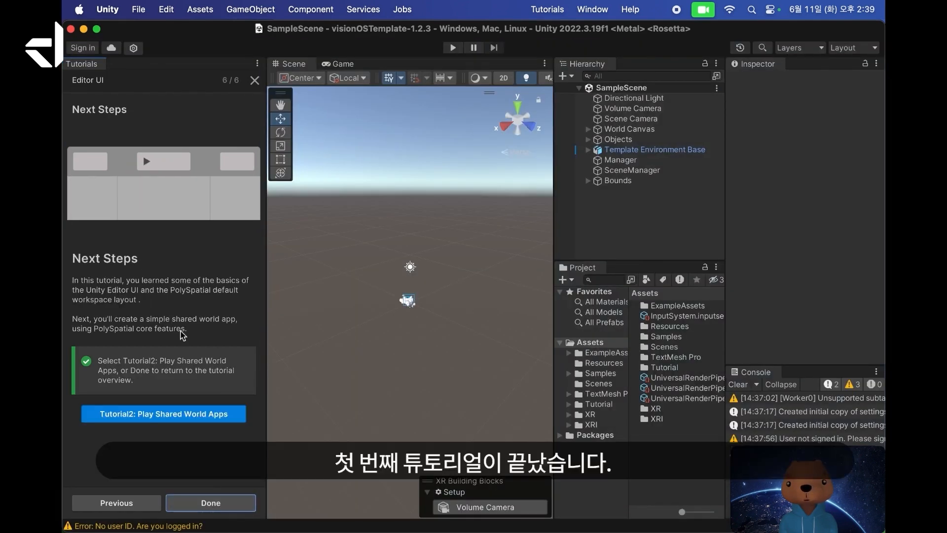
{"action": "left_click", "coordinate": [162, 417]}
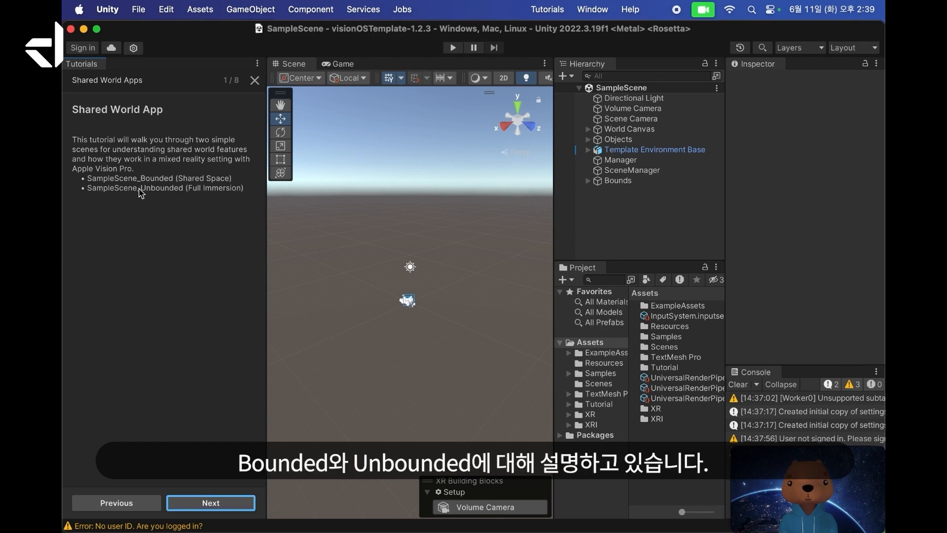
{"action": "left_click", "coordinate": [197, 498]}
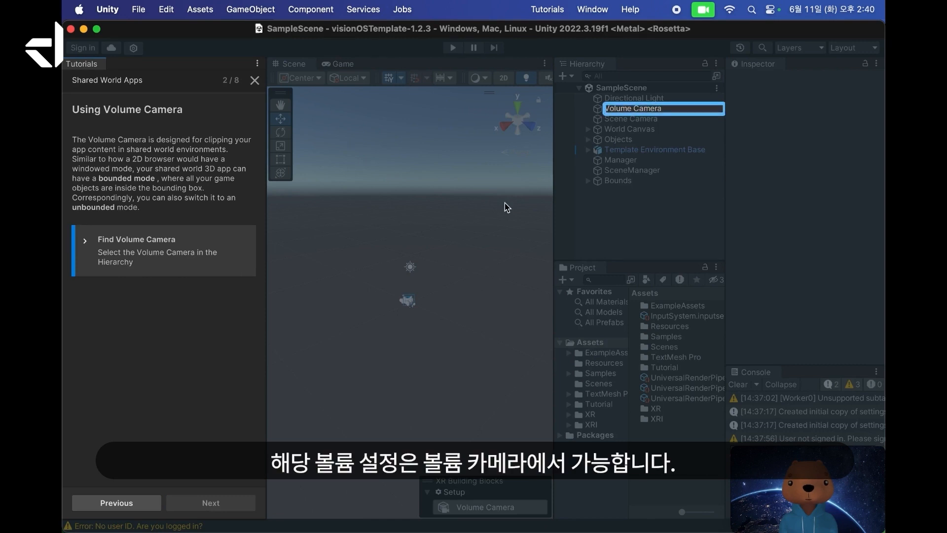
{"action": "left_click", "coordinate": [631, 110]}
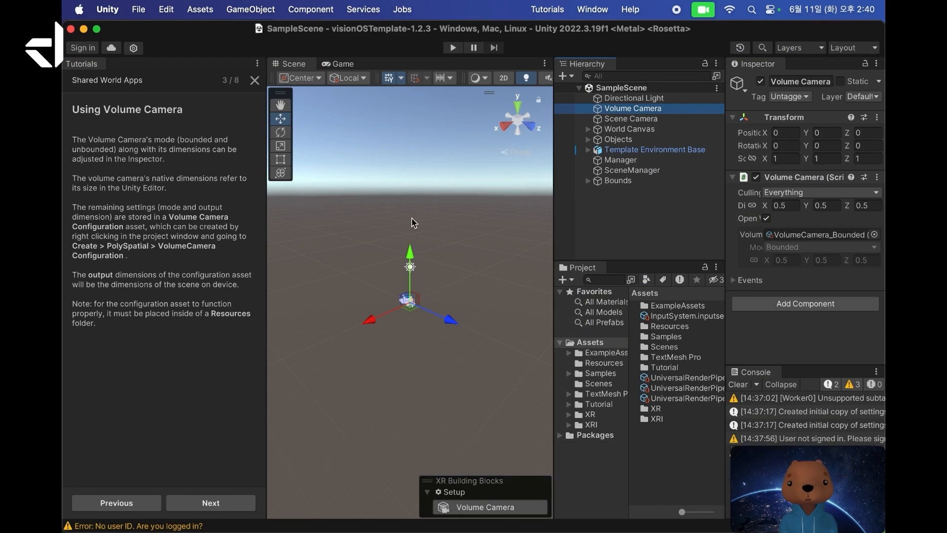
Locate the Volume Camera's assigned window configuration asset and view the selectable alternatives without changing the assignment
{"action": "left_click", "coordinate": [836, 236]}
{"action": "left_click", "coordinate": [873, 236]}
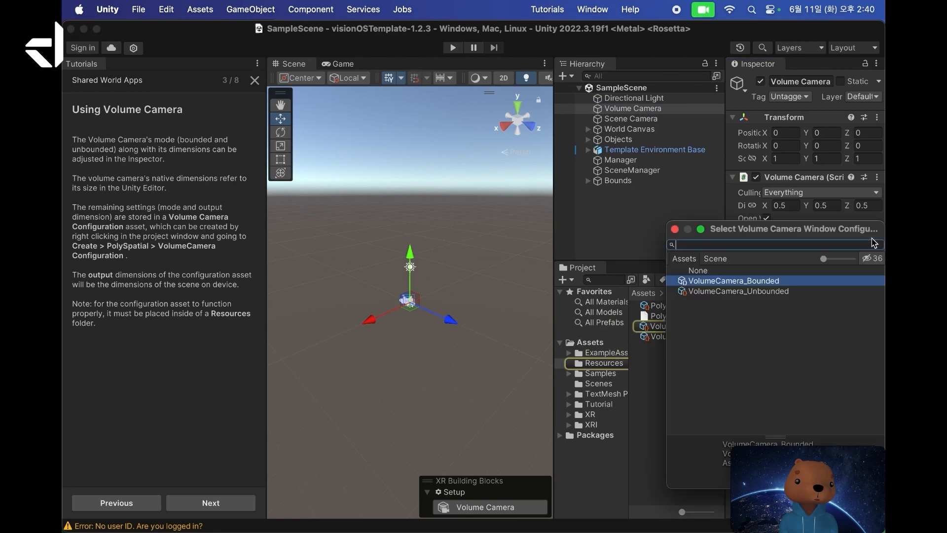
{"action": "left_click_drag", "start_coordinate": [806, 236], "coordinate": [737, 168]}
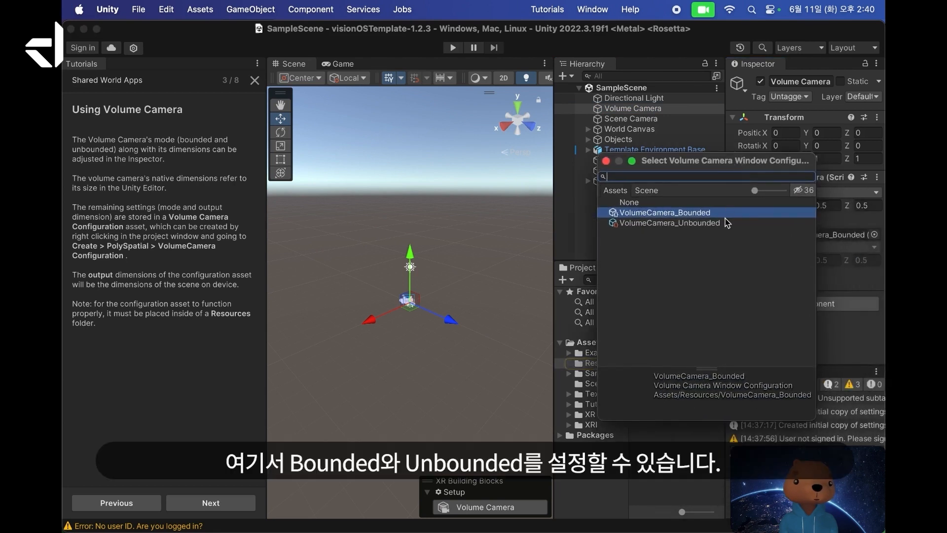
{"action": "left_click", "coordinate": [606, 162]}
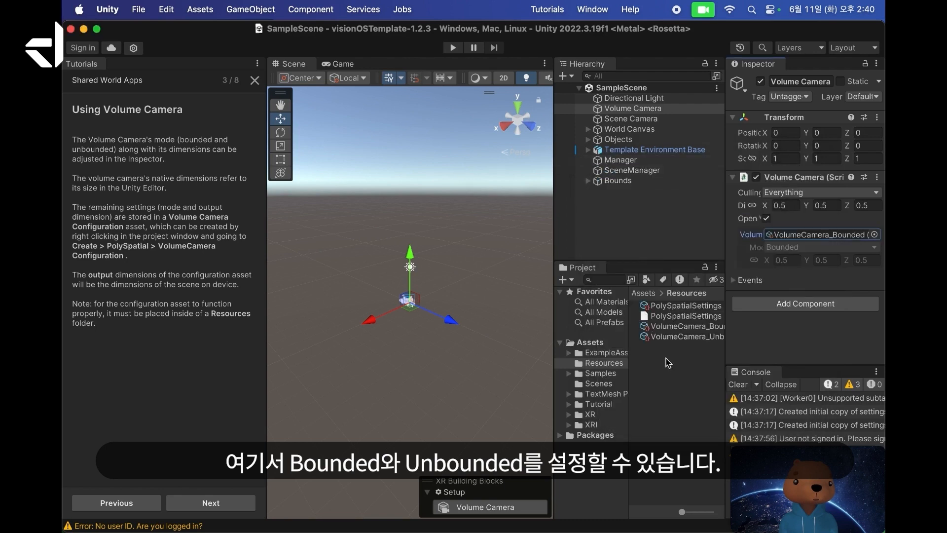
Look up the PolySpatial asset category among the asset types that can be created in the Resources folder, without creating anything
{"action": "left_click", "coordinate": [668, 363]}
{"action": "left_click", "coordinate": [568, 281]}
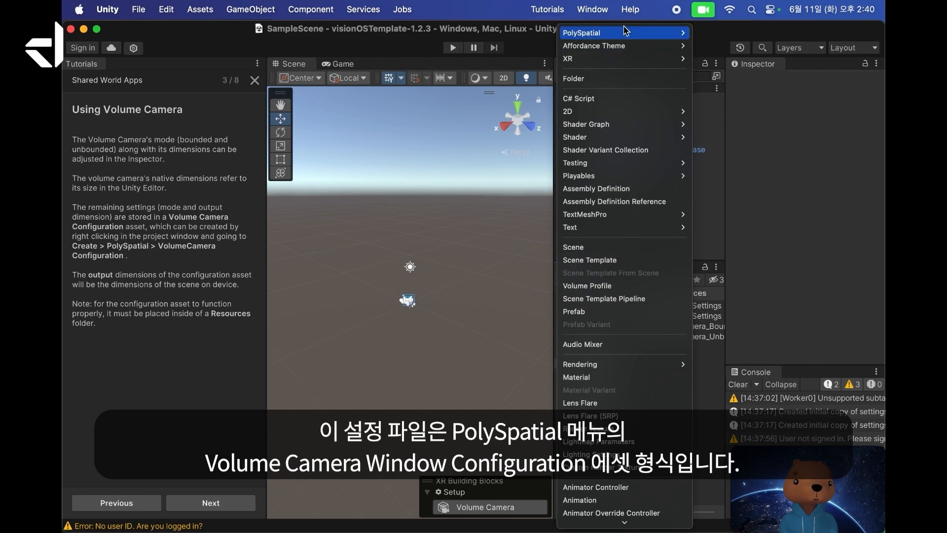
{"action": "mouse_move", "coordinate": [620, 34]}
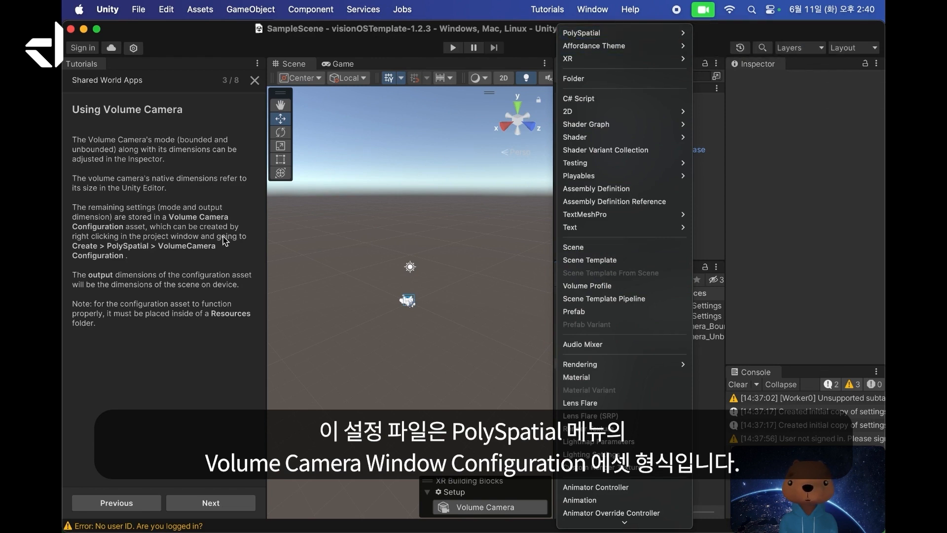
{"action": "left_click", "coordinate": [174, 281]}
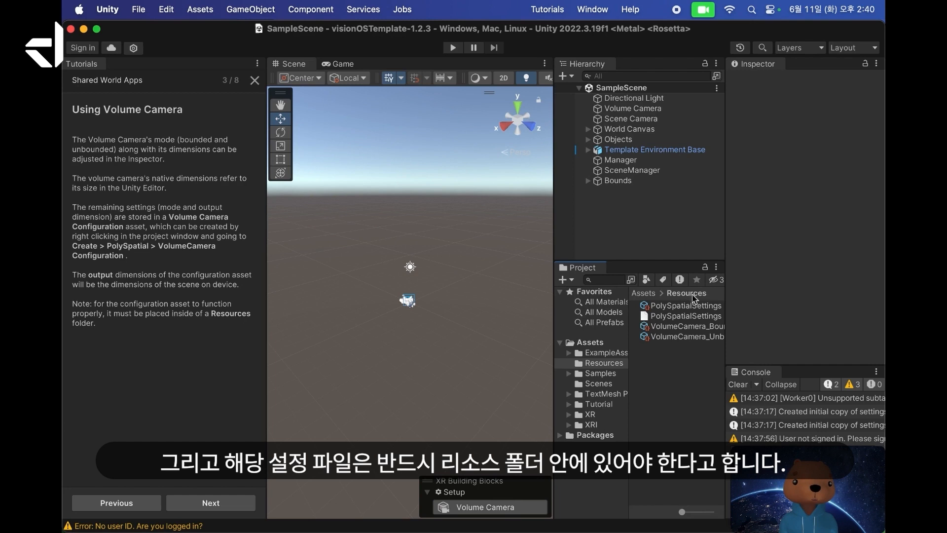
Move on to the Using Scene Validation task of the Shared World Apps tutorial and select IET Particle System in the Hierarchy
{"action": "left_click", "coordinate": [198, 510]}
{"action": "left_click", "coordinate": [198, 510]}
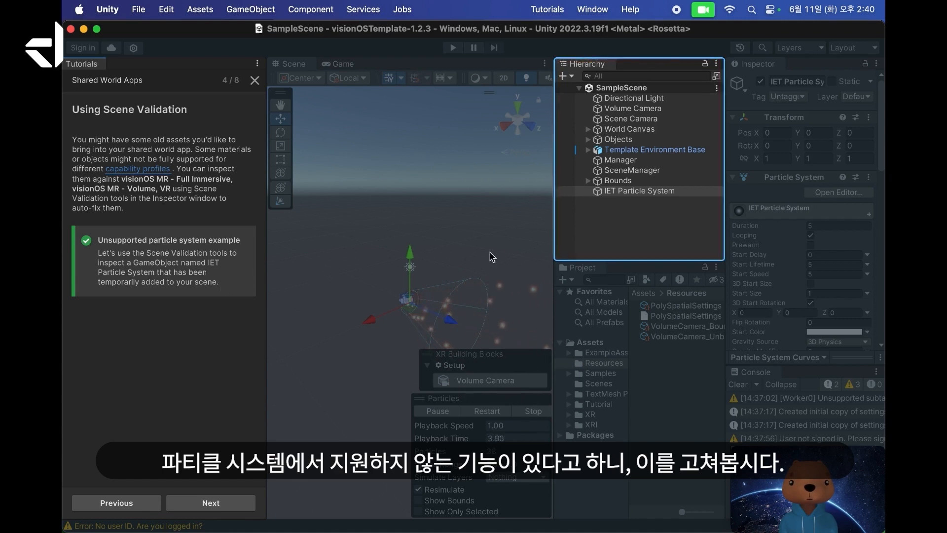
{"action": "left_click", "coordinate": [653, 193]}
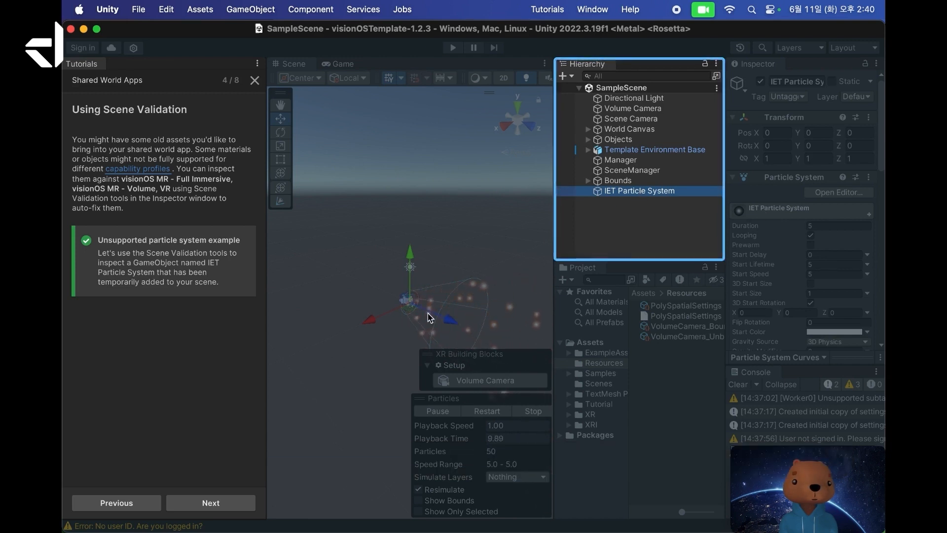
Continue to the unsupported-feature task and disable 3D Start Rotation on the IET Particle System's Particle System component
{"action": "left_click", "coordinate": [222, 502]}
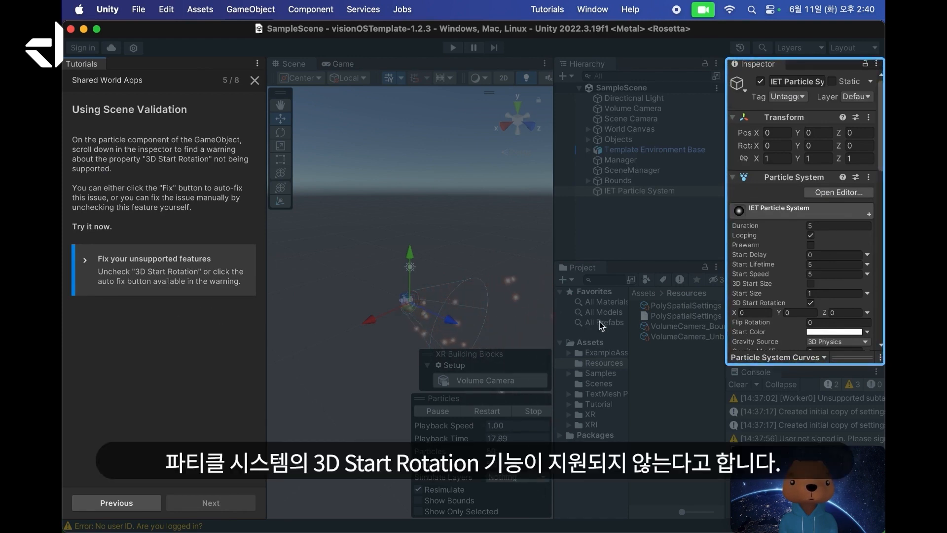
{"action": "scroll", "coordinate": [779, 217], "scroll_direction": "down", "scroll_amount": 5}
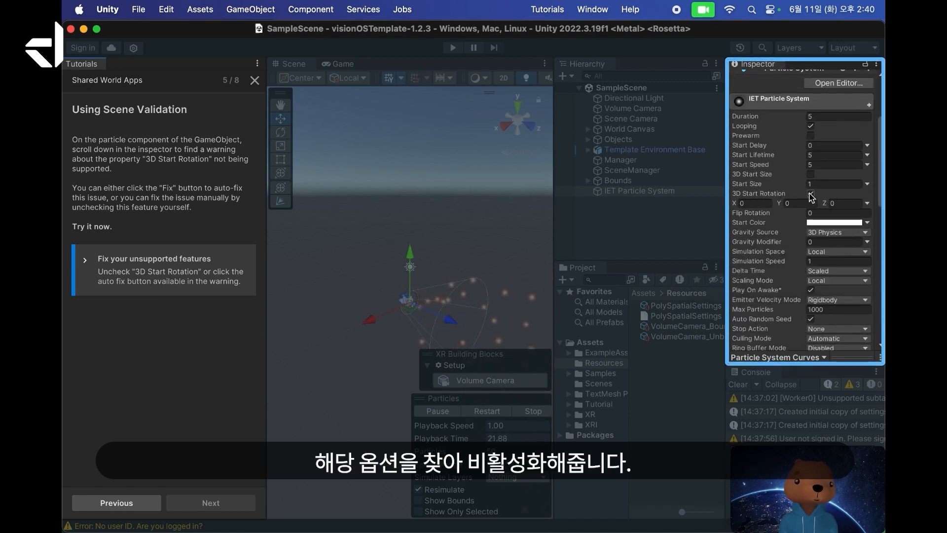
{"action": "left_click", "coordinate": [810, 194]}
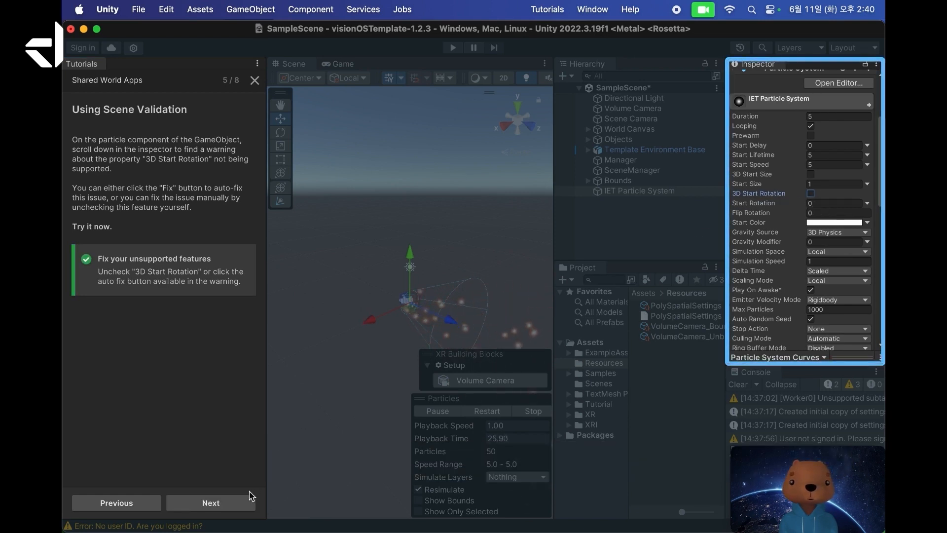
Move on to Switching Between Bounded and Unbounded, select World Canvas's Expand View Button and frame its labelled face in the Scene view
{"action": "left_click", "coordinate": [225, 505]}
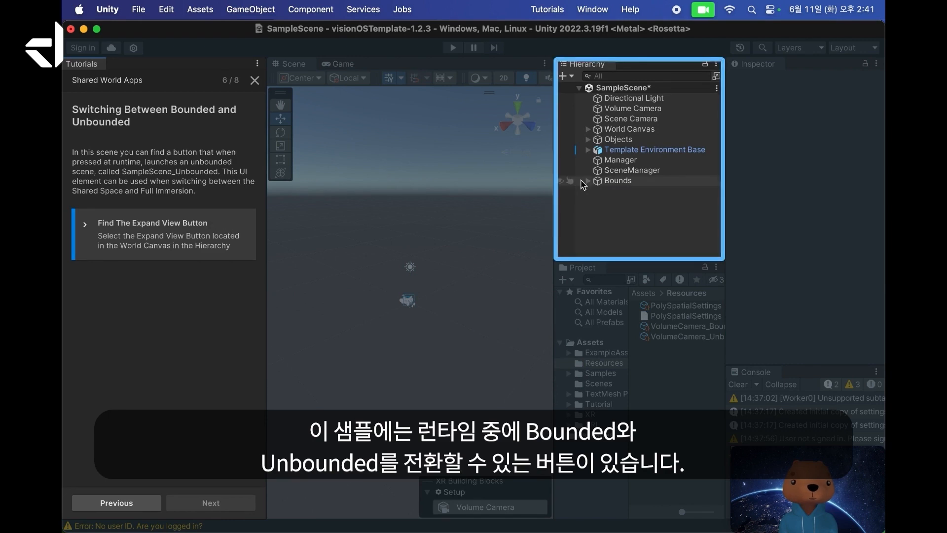
{"action": "left_click", "coordinate": [588, 129]}
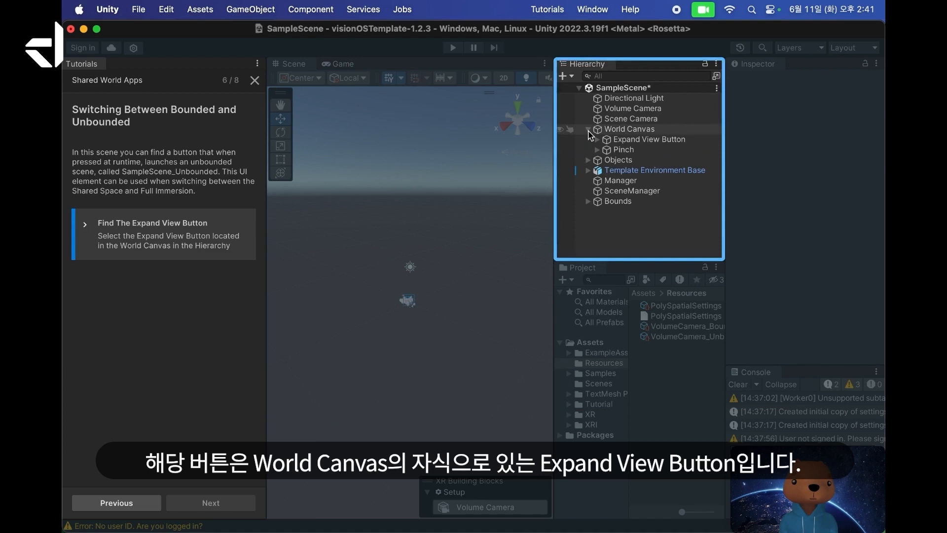
{"action": "left_click", "coordinate": [624, 140]}
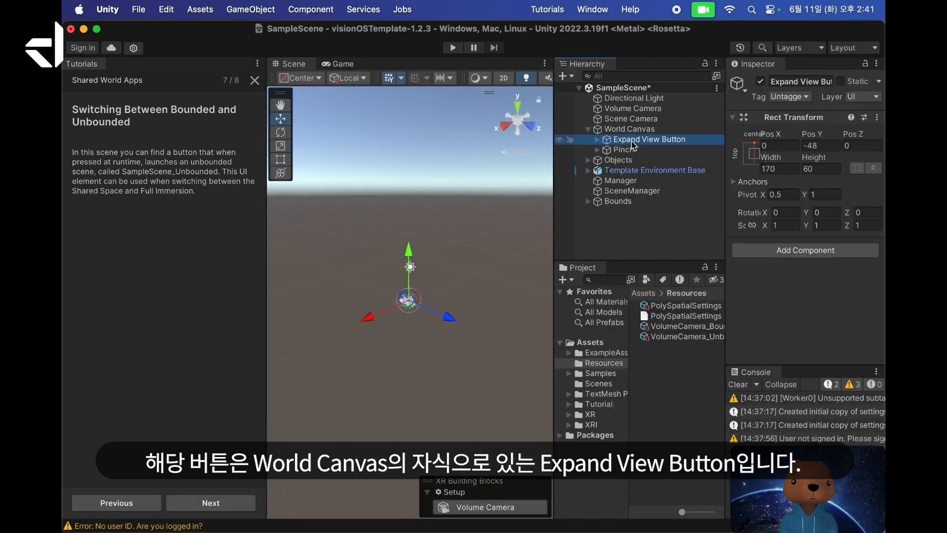
{"action": "double_click", "coordinate": [631, 141]}
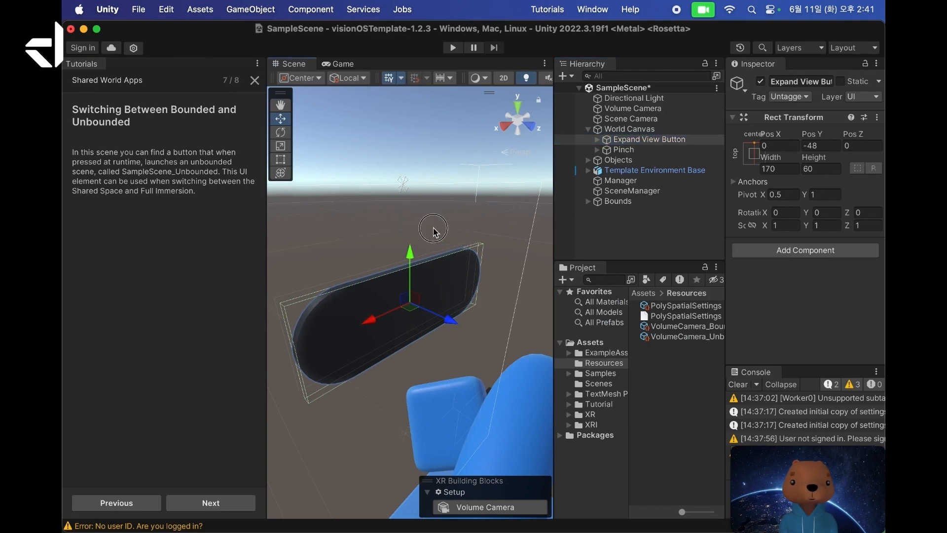
{"action": "left_click_drag", "start_coordinate": [415, 223], "coordinate": [525, 259], "text": "alt"}
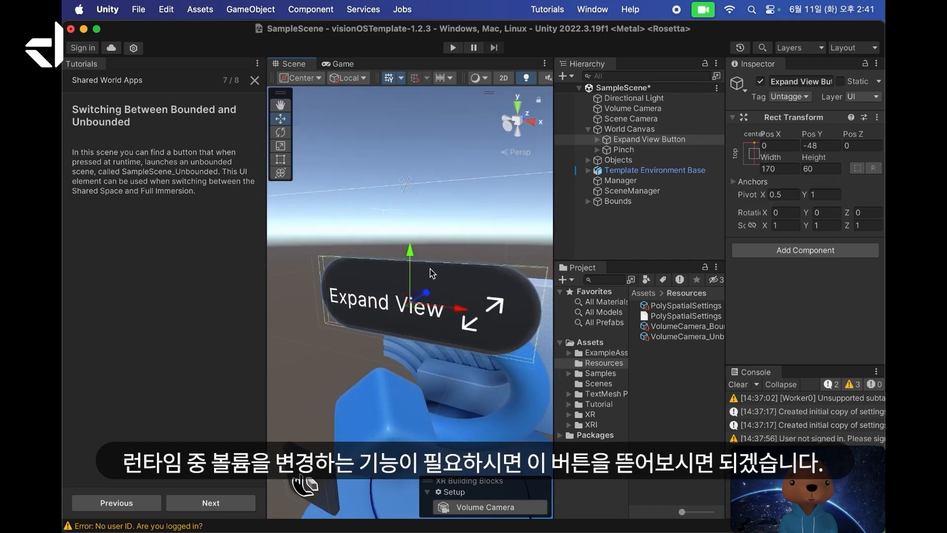
{"action": "scroll", "coordinate": [430, 269], "scroll_direction": "down", "scroll_amount": 3}
{"action": "scroll", "coordinate": [430, 268], "scroll_direction": "down", "scroll_amount": 2}
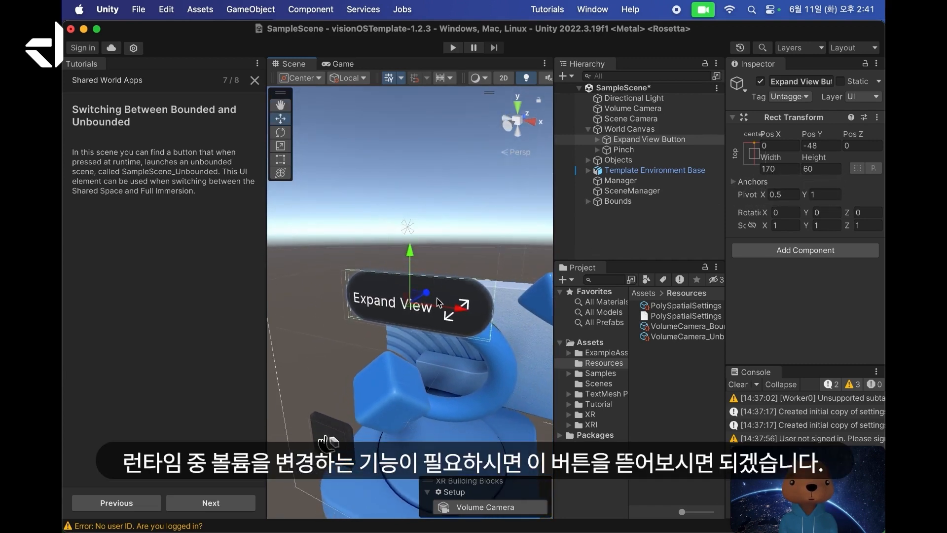
Finish the Shared World Apps tutorial and close the Tutorials window
{"action": "left_click", "coordinate": [208, 503]}
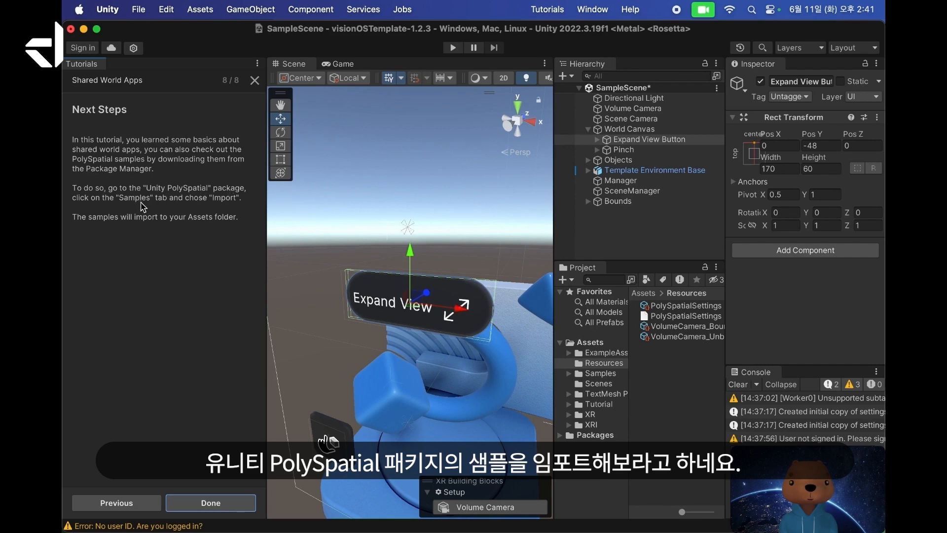
{"action": "left_click", "coordinate": [206, 503]}
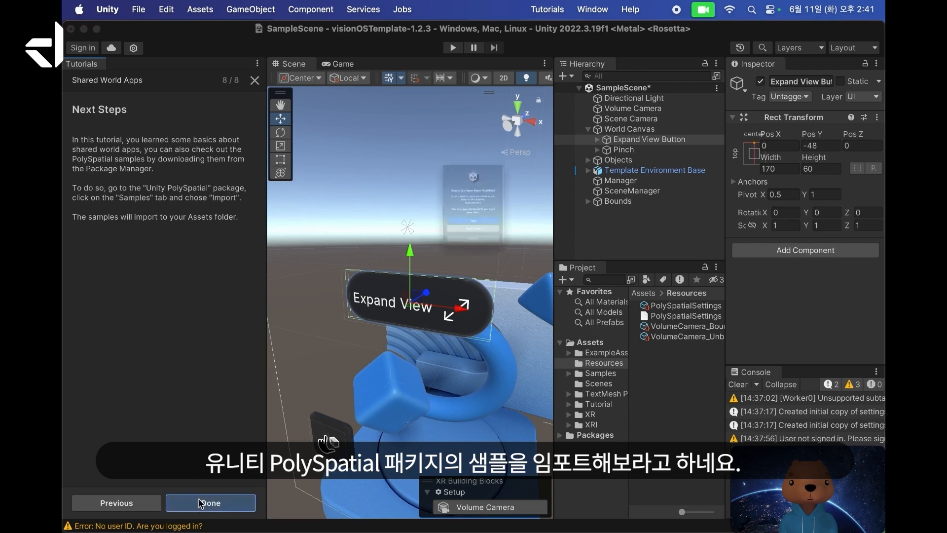
{"action": "left_click", "coordinate": [473, 271]}
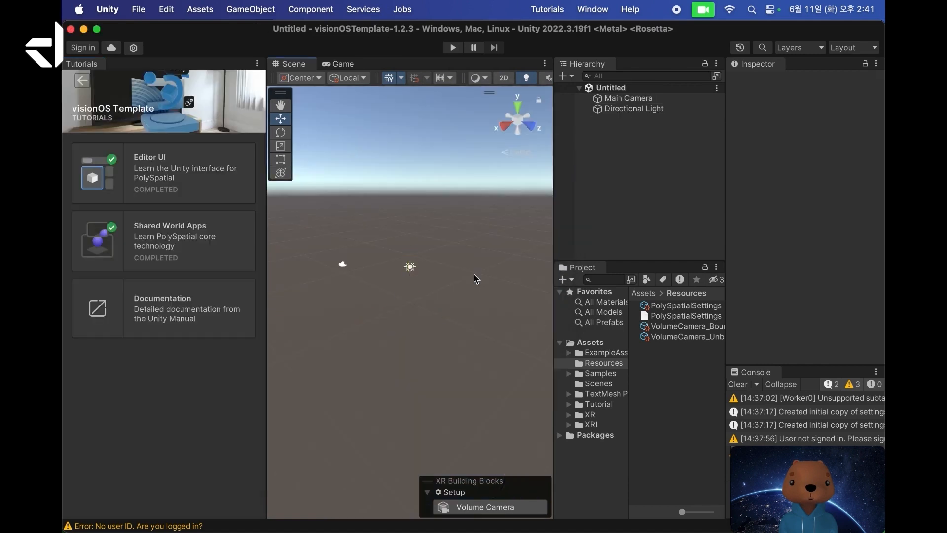
{"action": "left_click", "coordinate": [257, 63]}
{"action": "left_click", "coordinate": [272, 93]}
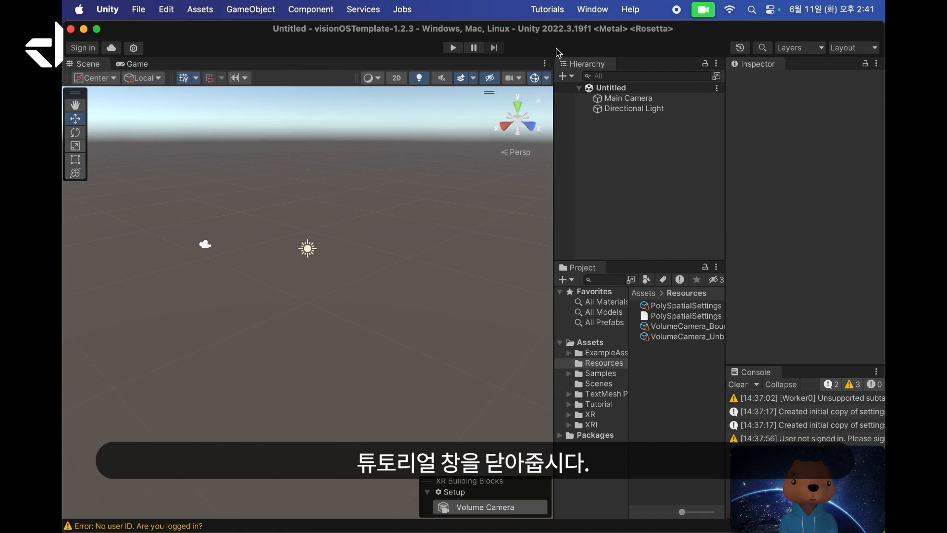
Import the Unity PolySpatial Samples from the PolySpatial package in Package Manager, and close Package Manager
{"action": "left_click", "coordinate": [592, 9]}
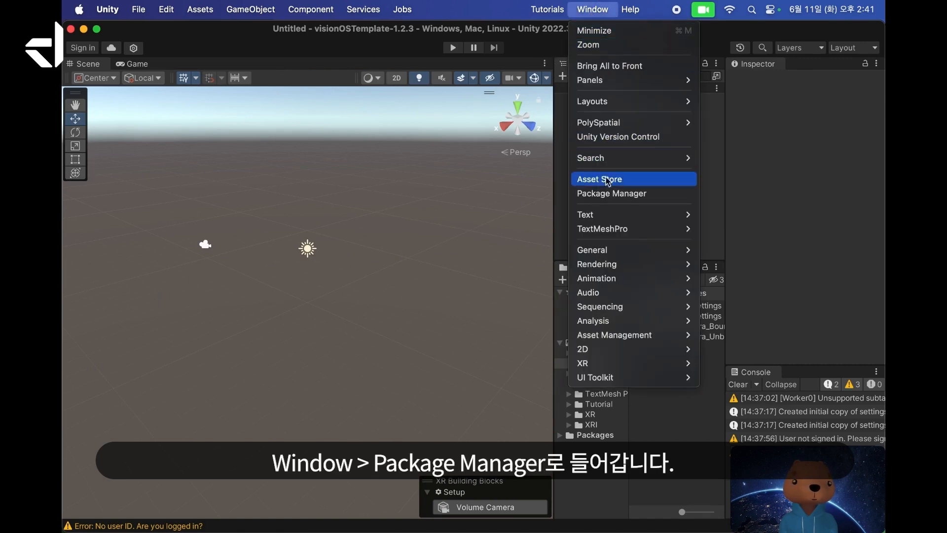
{"action": "left_click", "coordinate": [606, 195]}
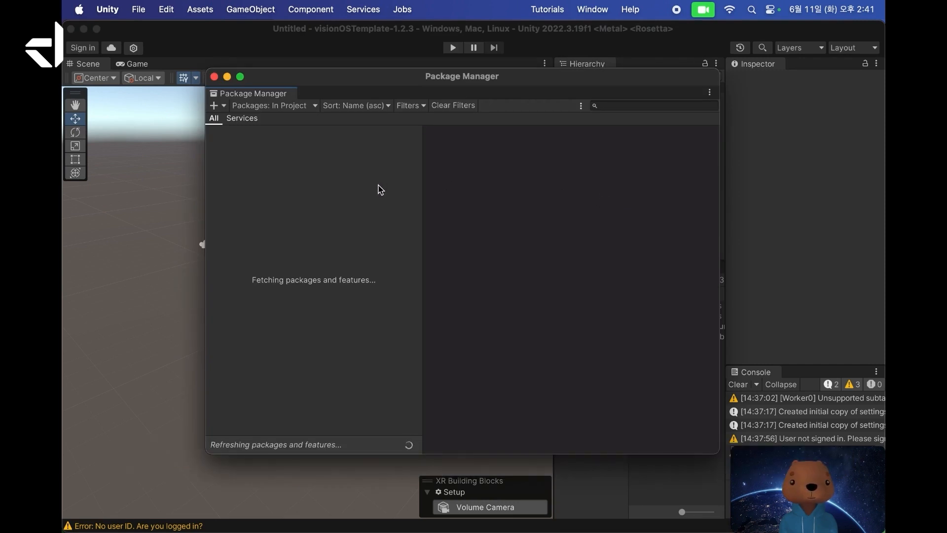
{"action": "scroll", "coordinate": [313, 259], "scroll_direction": "down", "scroll_amount": 3}
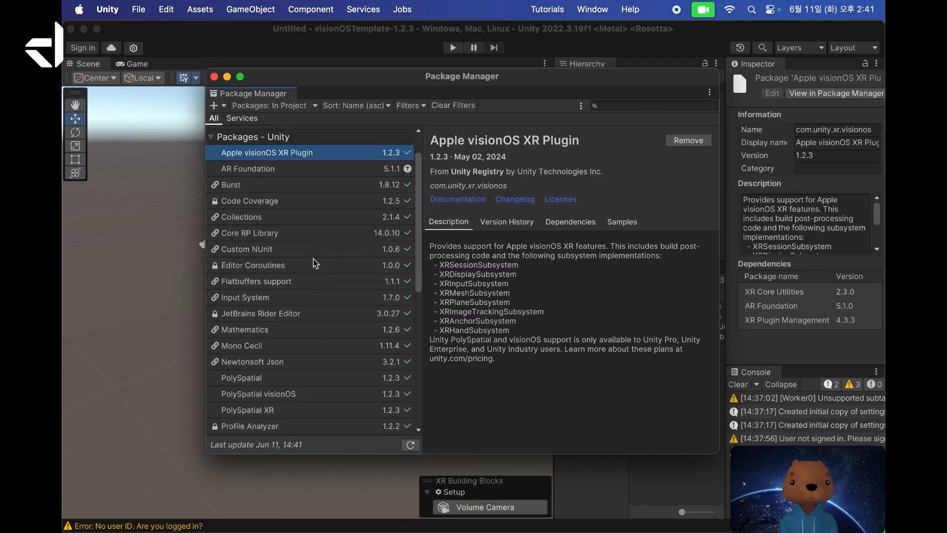
{"action": "left_click", "coordinate": [245, 347]}
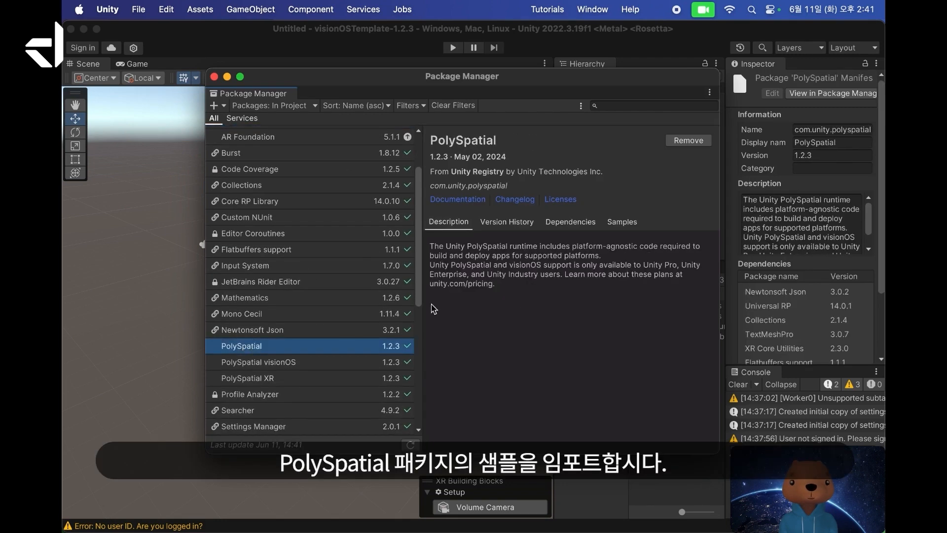
{"action": "left_click", "coordinate": [620, 223]}
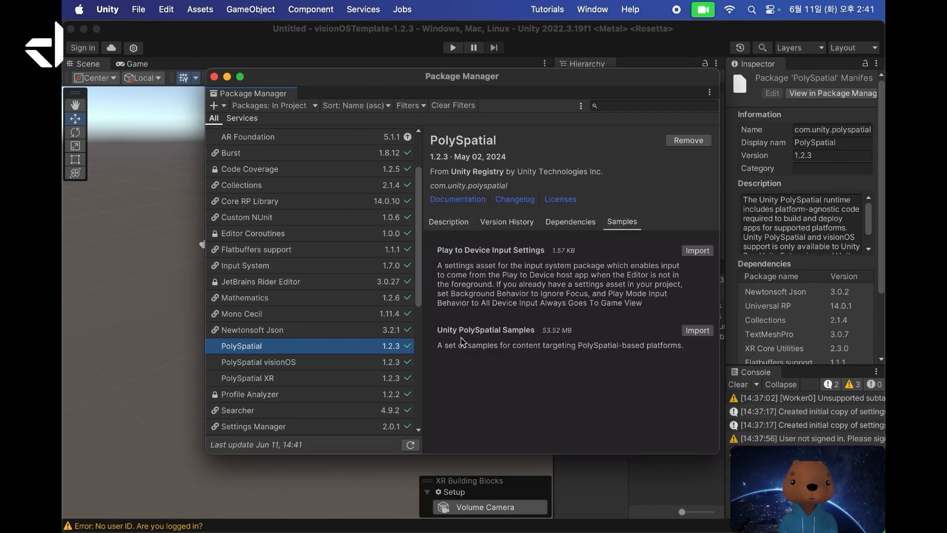
{"action": "left_click", "coordinate": [697, 331]}
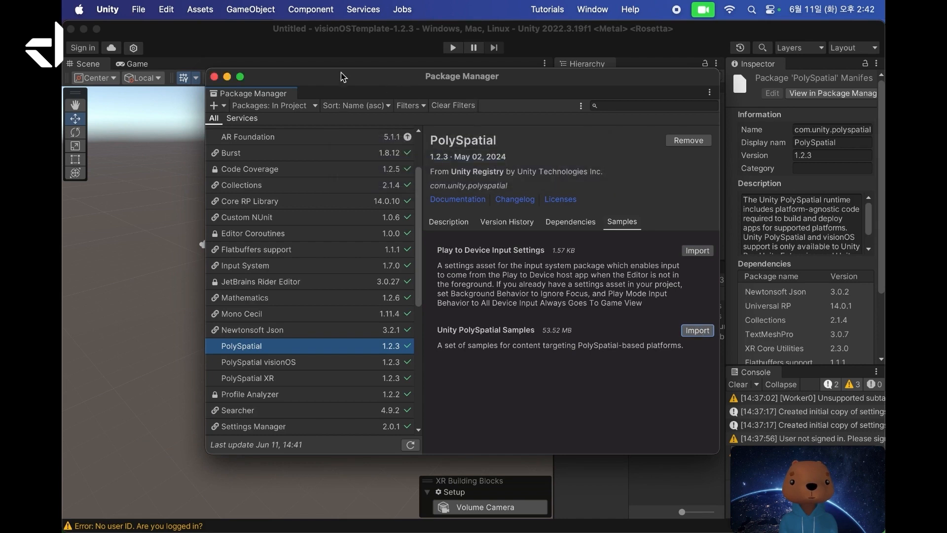
{"action": "left_click", "coordinate": [214, 77]}
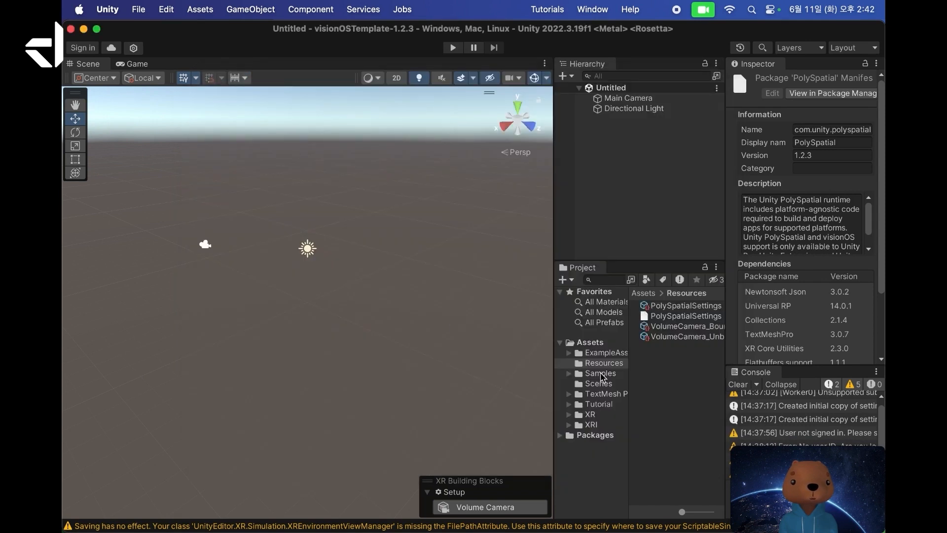
Open the BalloonGallery scene from the Scenes folder of the PolySpatial samples and frame its Platform object
{"action": "left_click", "coordinate": [599, 375]}
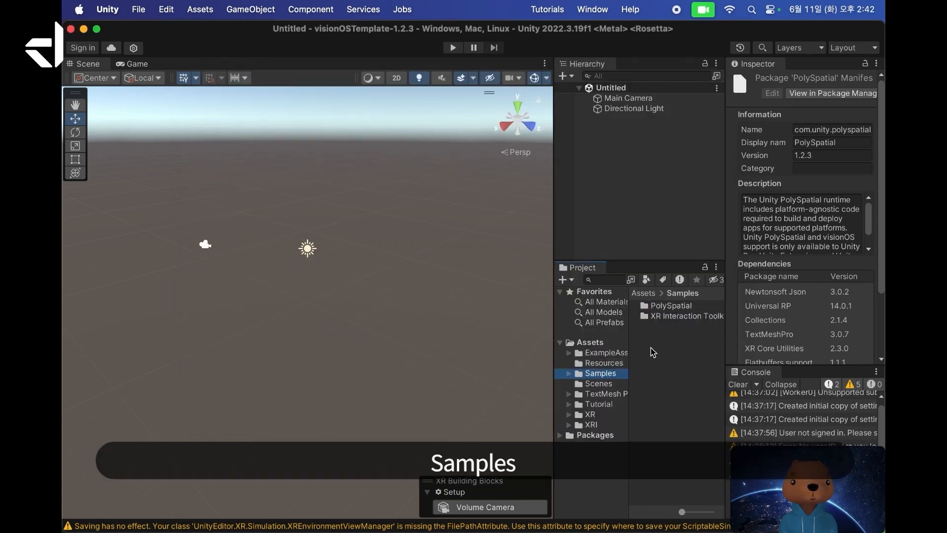
{"action": "double_click", "coordinate": [680, 309]}
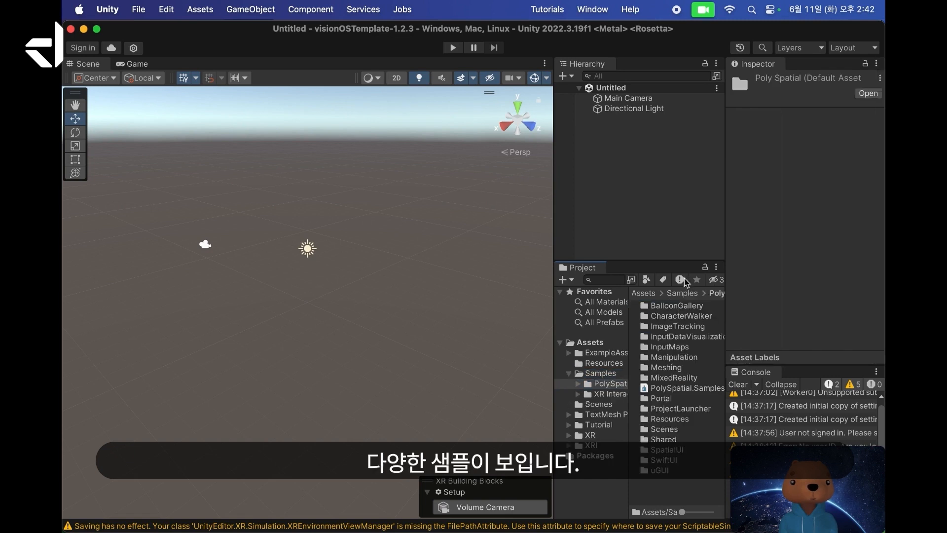
{"action": "double_click", "coordinate": [664, 430]}
{"action": "double_click", "coordinate": [676, 306]}
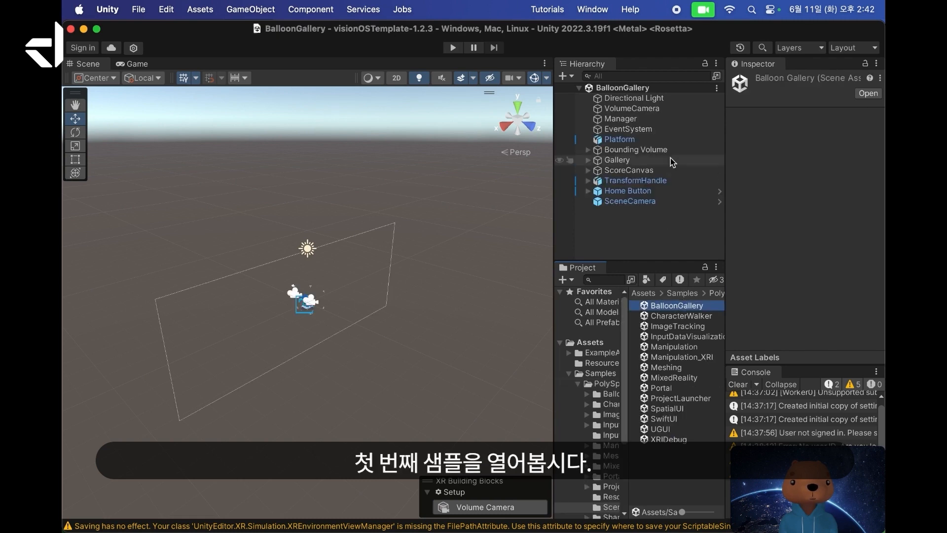
{"action": "double_click", "coordinate": [640, 140]}
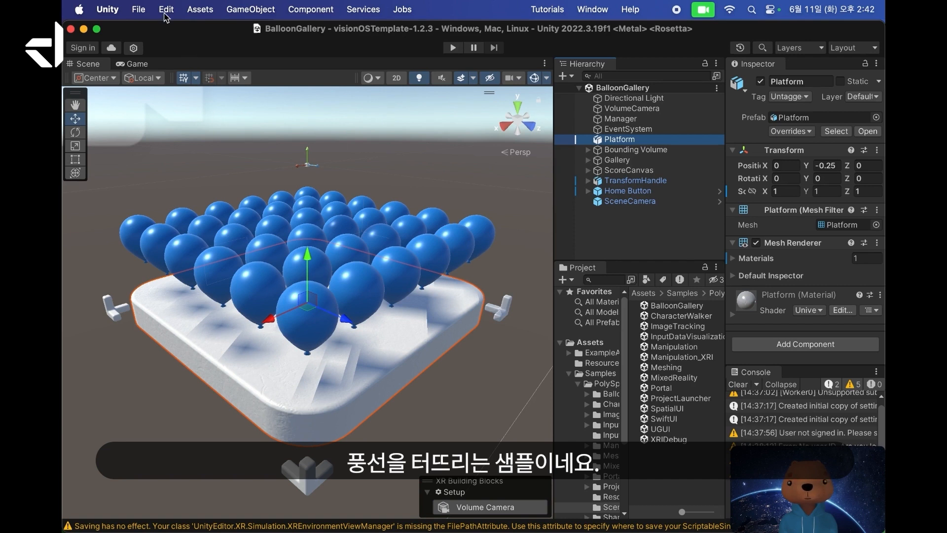
Switch the project's build platform to visionOS in Build Settings
{"action": "left_click", "coordinate": [167, 10]}
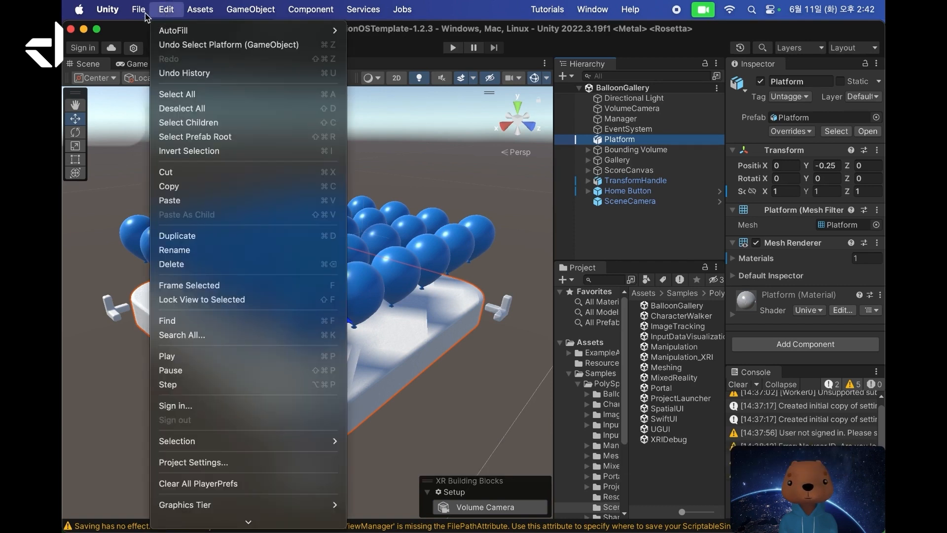
{"action": "left_click", "coordinate": [140, 11]}
{"action": "left_click", "coordinate": [139, 10]}
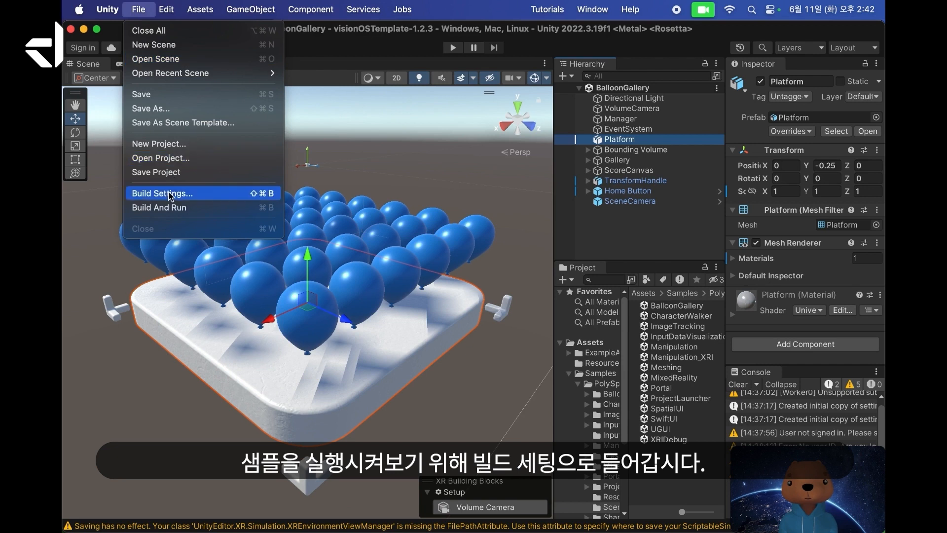
{"action": "left_click", "coordinate": [169, 194]}
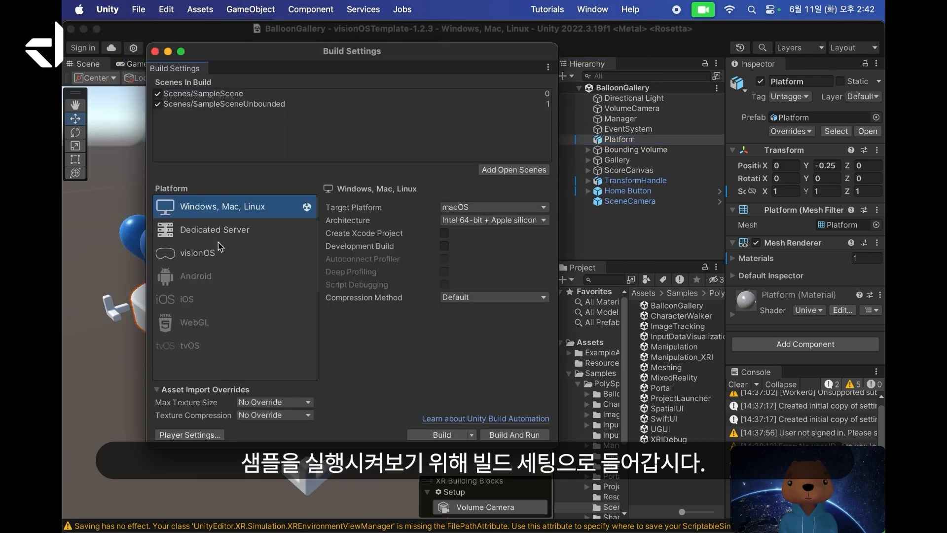
{"action": "left_click", "coordinate": [220, 260]}
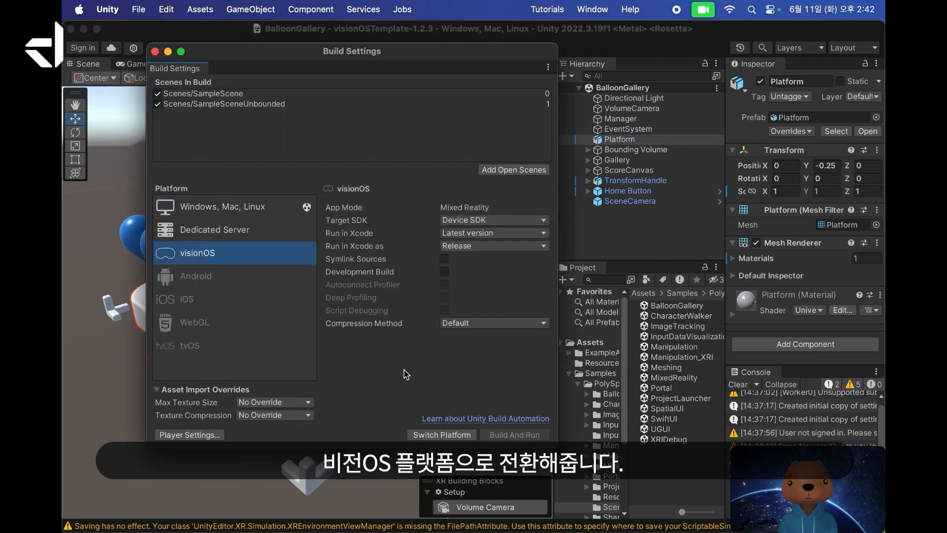
{"action": "left_click", "coordinate": [429, 436]}
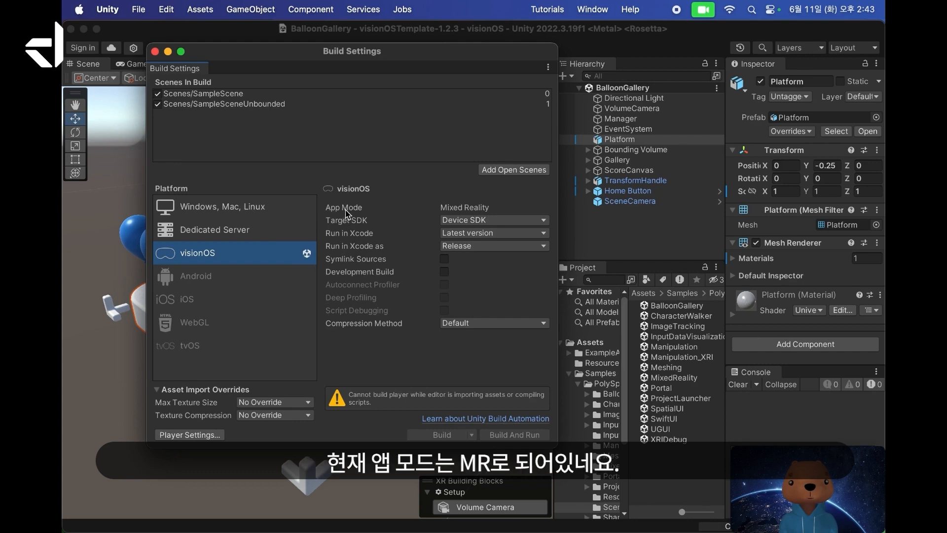
Try Simulator SDK as the visionOS Target SDK and return the setting to Device SDK
{"action": "mouse_move", "coordinate": [362, 214]}
{"action": "left_click", "coordinate": [466, 221]}
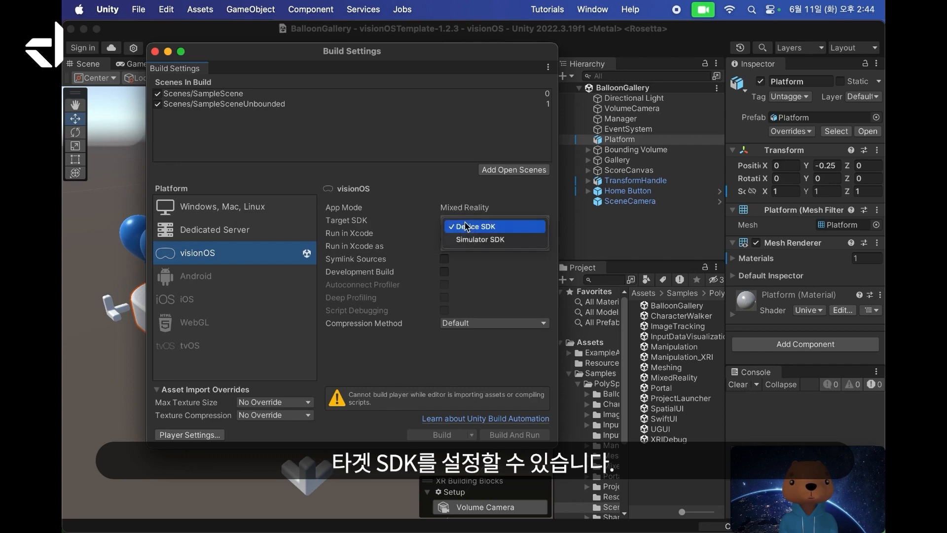
{"action": "left_click", "coordinate": [520, 240]}
{"action": "left_click", "coordinate": [527, 223]}
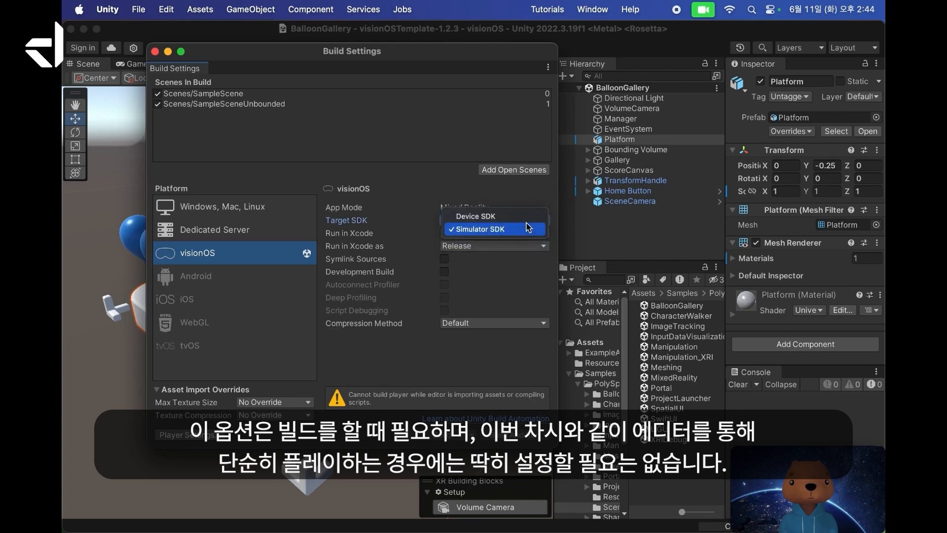
{"action": "left_click", "coordinate": [518, 217]}
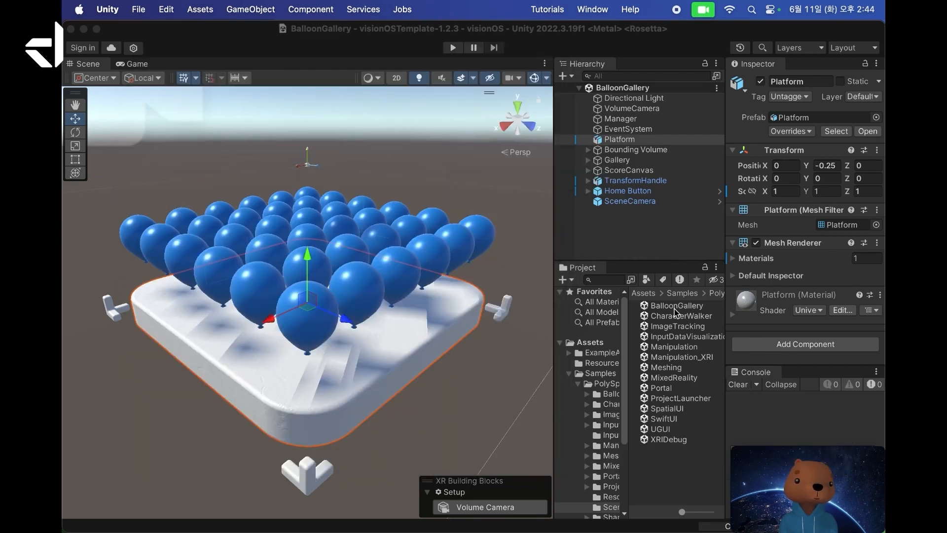
Add all 14 PolySpatial sample scenes, from BalloonGallery to XRIDebug, to Scenes In Build, and close Build Settings
{"action": "left_click", "coordinate": [676, 307]}
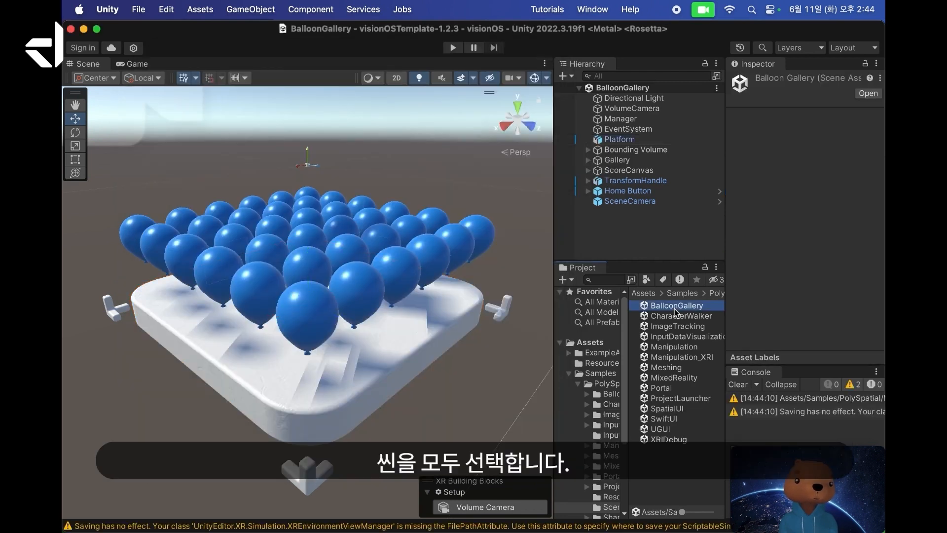
{"action": "left_click", "coordinate": [665, 439], "text": "shift"}
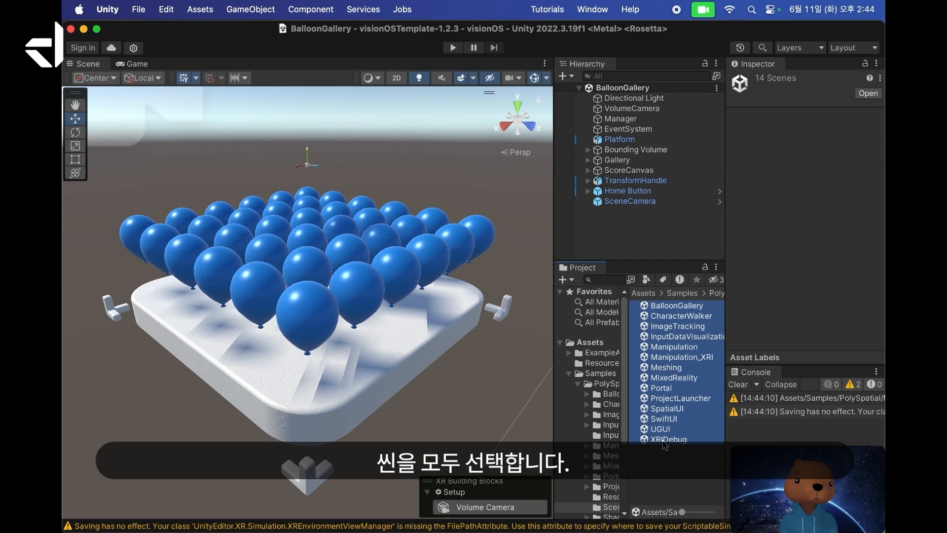
{"action": "scroll", "coordinate": [518, 402], "scroll_direction": "down", "scroll_amount": 5}
{"action": "key", "text": "ctrl+Up"}
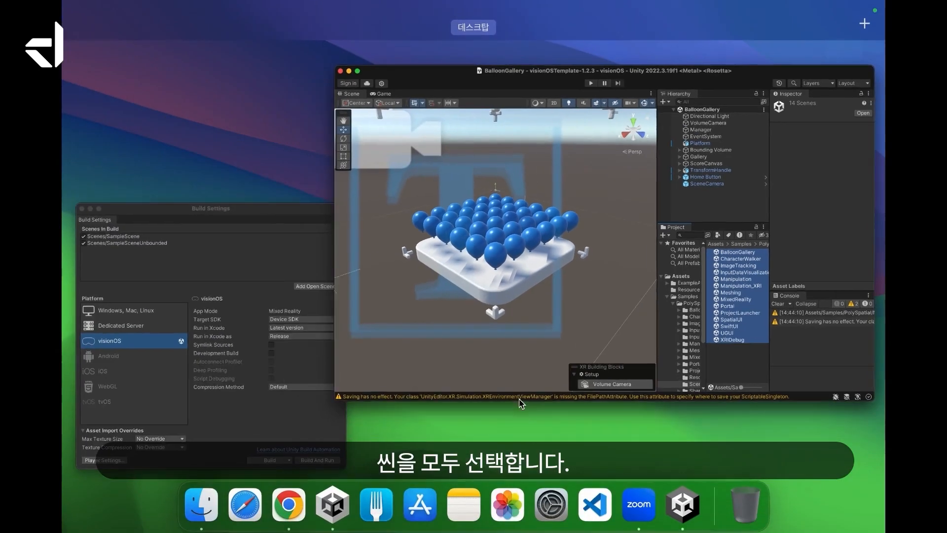
{"action": "left_click", "coordinate": [207, 336]}
{"action": "left_click_drag", "start_coordinate": [688, 352], "coordinate": [343, 138]}
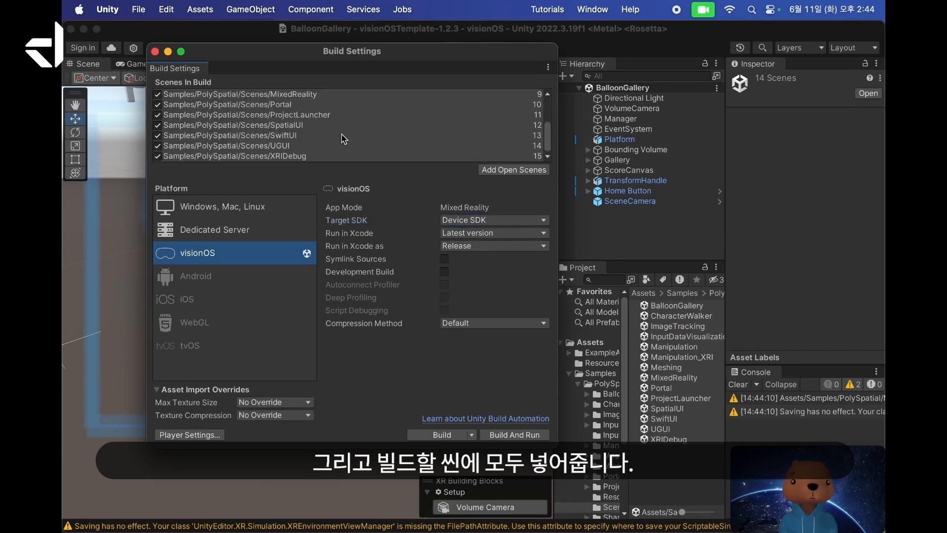
{"action": "scroll", "coordinate": [344, 138], "scroll_direction": "up", "scroll_amount": 5}
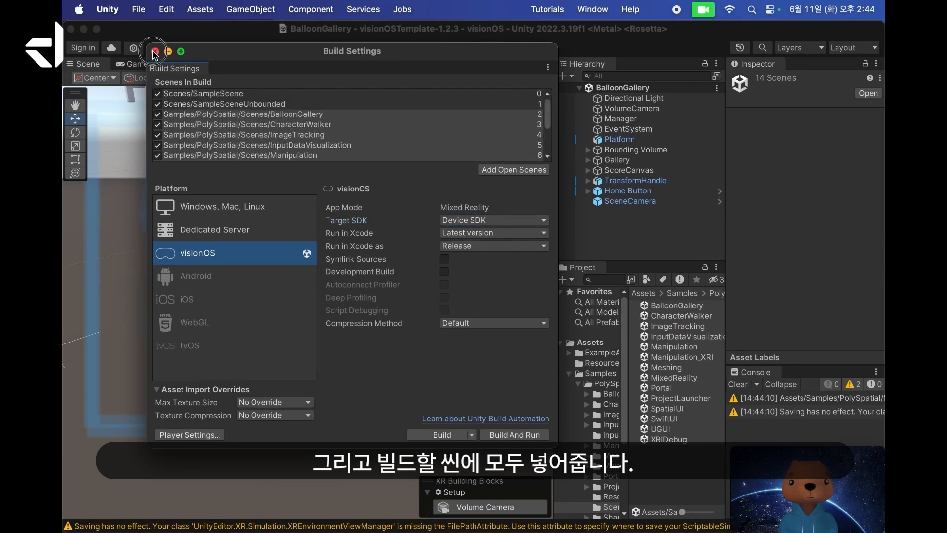
{"action": "left_click", "coordinate": [154, 51]}
Run the BalloonGallery scene in Play mode and pop several balloons on the platform
{"action": "left_click", "coordinate": [453, 47]}
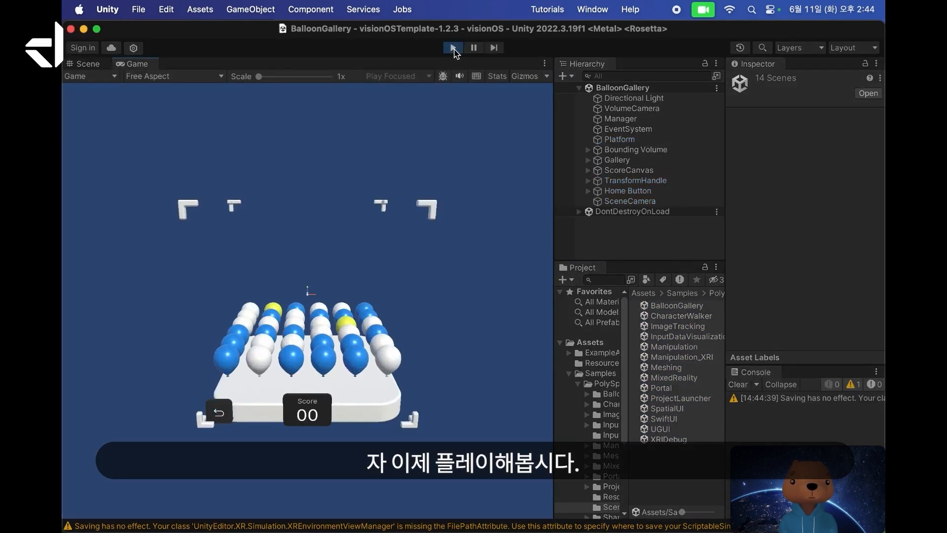
{"action": "left_click", "coordinate": [329, 363]}
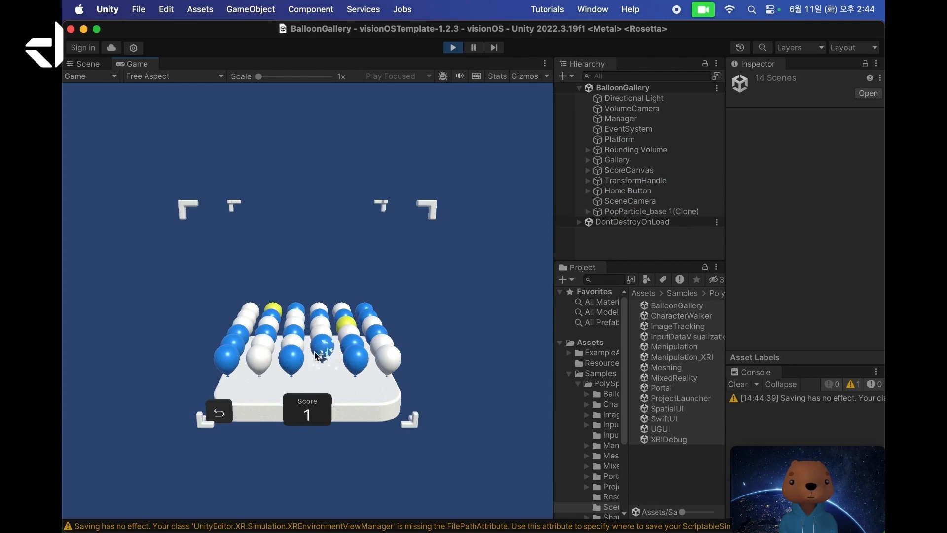
{"action": "left_click", "coordinate": [270, 326]}
{"action": "left_click", "coordinate": [347, 325]}
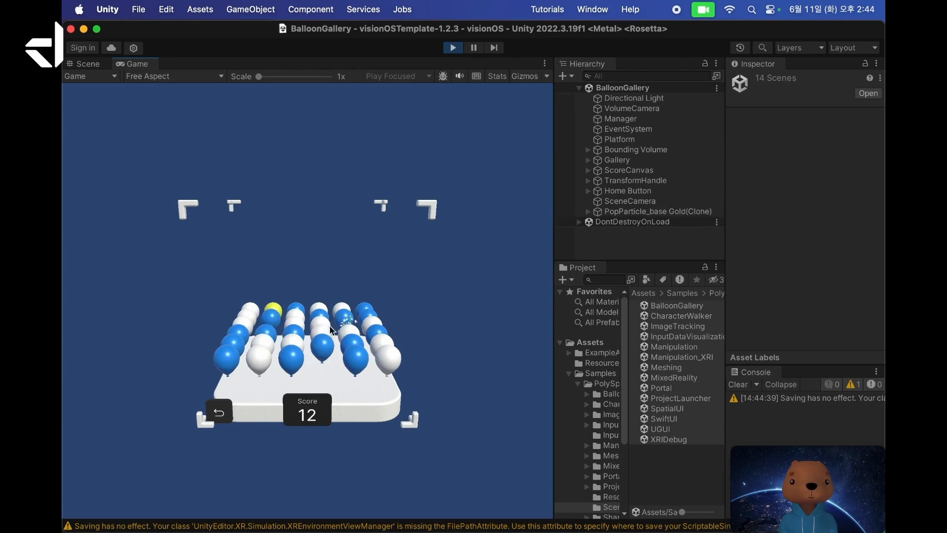
{"action": "left_click", "coordinate": [294, 337]}
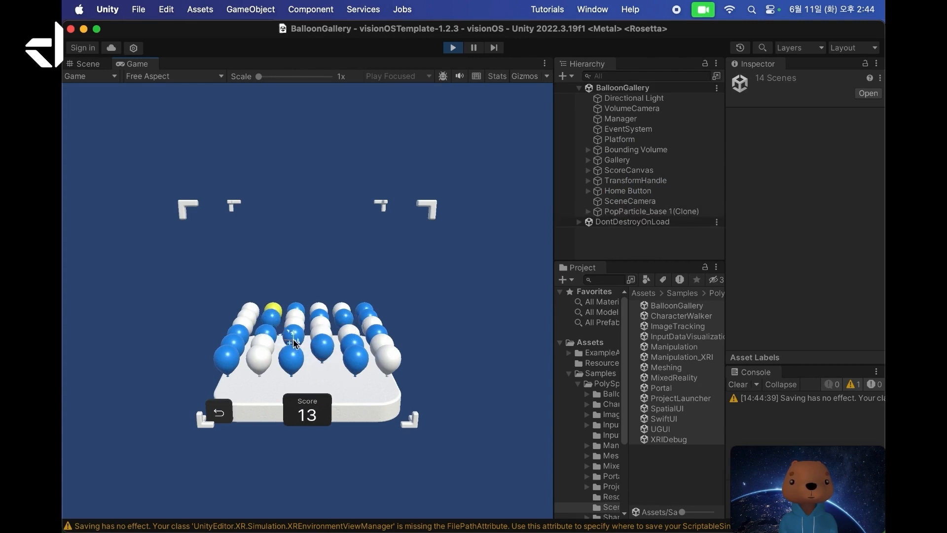
Return from the balloon game to the project launcher, browse to the Character Navigation sample and play it
{"action": "left_click", "coordinate": [219, 416]}
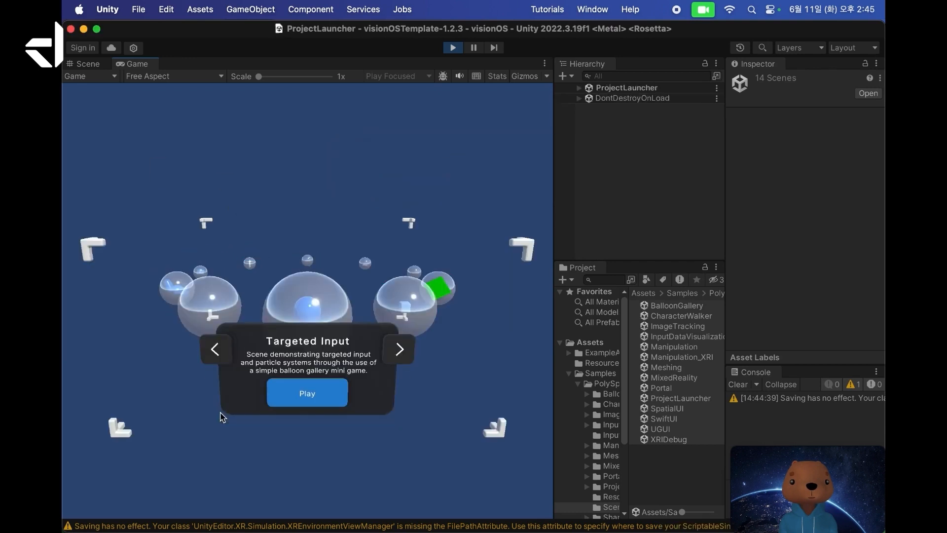
{"action": "left_click", "coordinate": [399, 351]}
{"action": "left_click", "coordinate": [399, 351]}
{"action": "left_click", "coordinate": [399, 350]}
{"action": "left_click", "coordinate": [400, 350]}
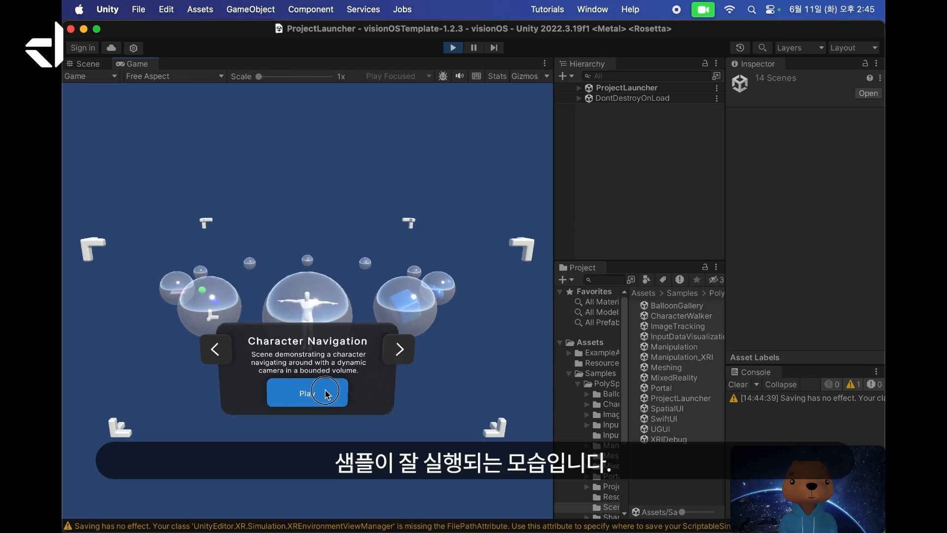
{"action": "left_click", "coordinate": [312, 392]}
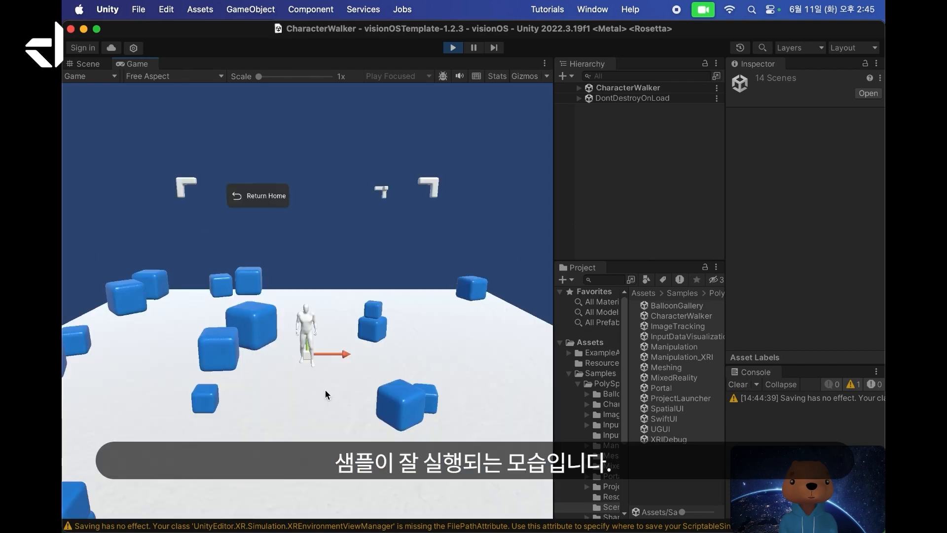
Send the character to several spots on the CharacterWalker floor, and exit Play mode
{"action": "left_click", "coordinate": [484, 329]}
{"action": "left_click", "coordinate": [297, 411]}
{"action": "left_click", "coordinate": [173, 371]}
{"action": "left_click", "coordinate": [143, 418]}
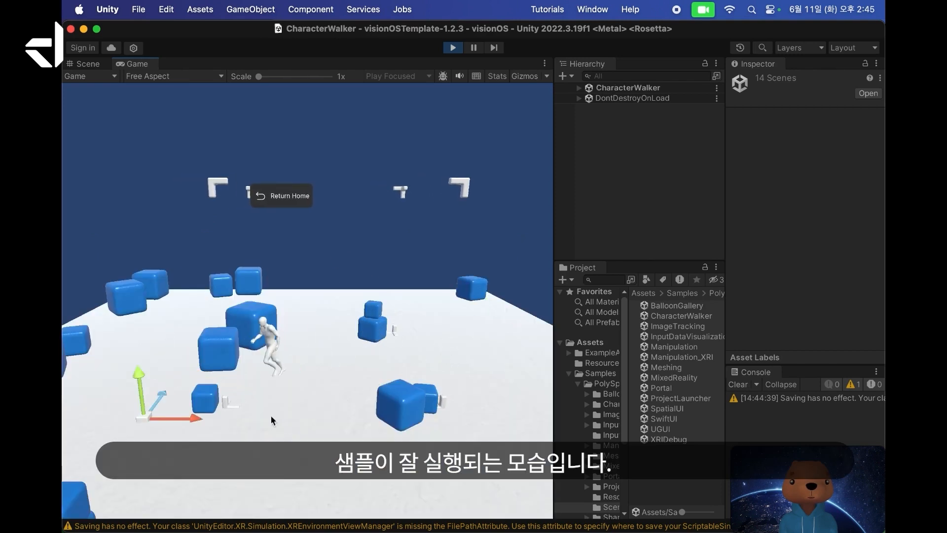
{"action": "left_click", "coordinate": [315, 399]}
{"action": "left_click", "coordinate": [451, 50]}
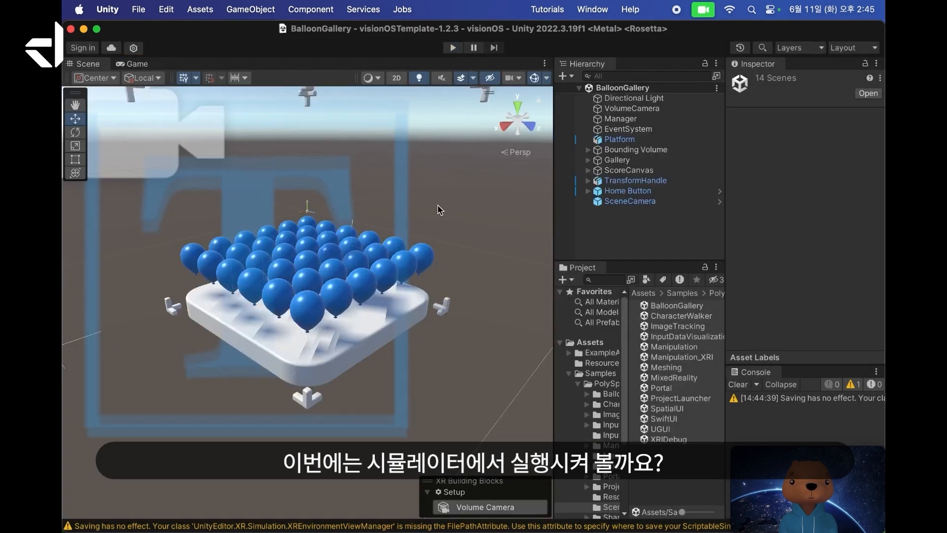
Open PolySpatial's Play To Device window and dock it beside the Inspector
{"action": "left_click", "coordinate": [590, 11]}
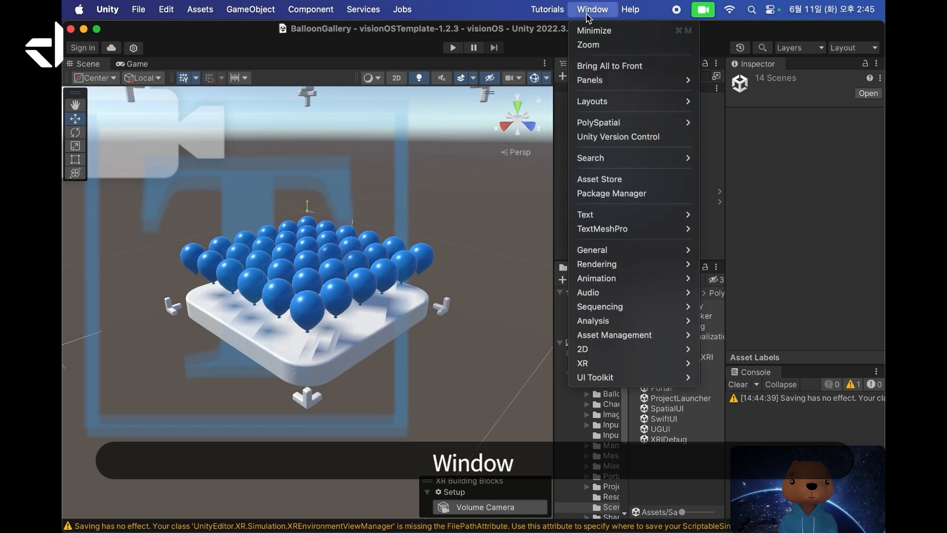
{"action": "mouse_move", "coordinate": [604, 124]}
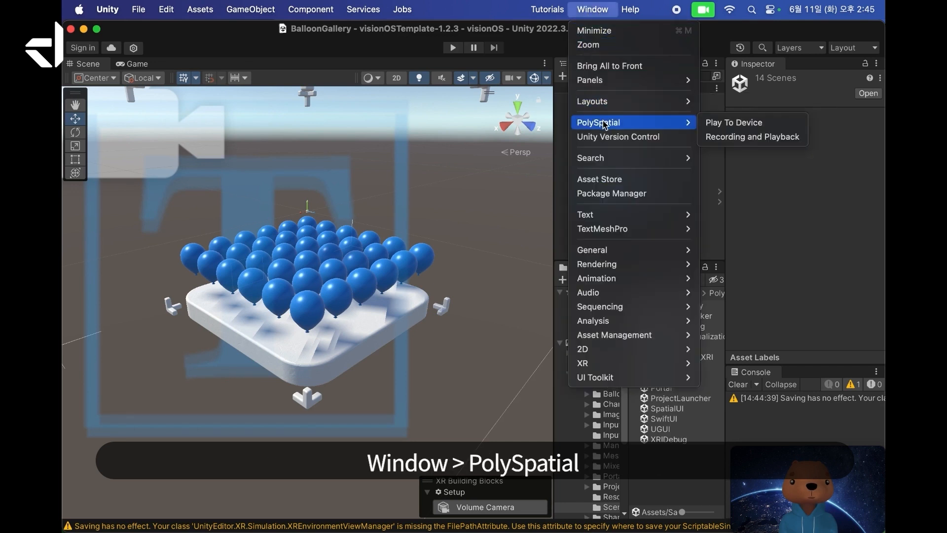
{"action": "left_click", "coordinate": [715, 123]}
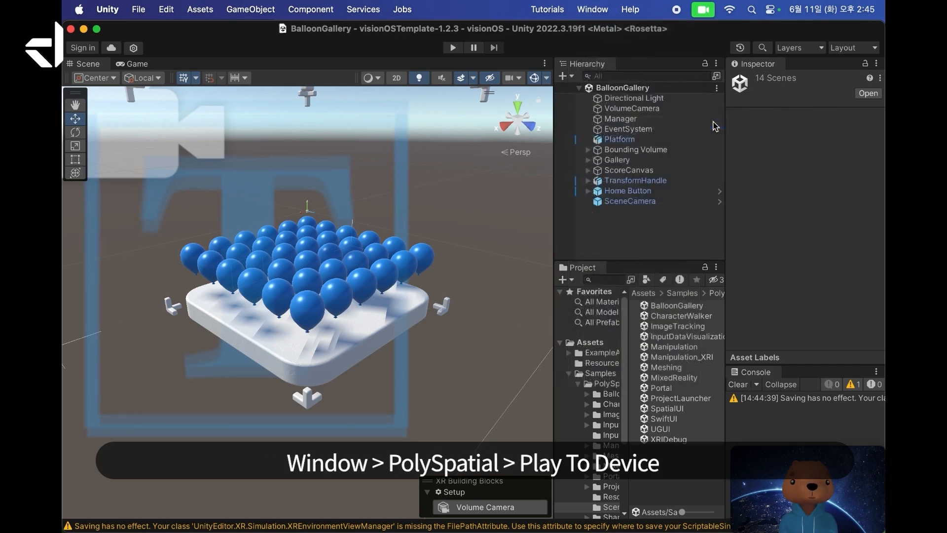
{"action": "left_click_drag", "start_coordinate": [691, 81], "coordinate": [577, 91]}
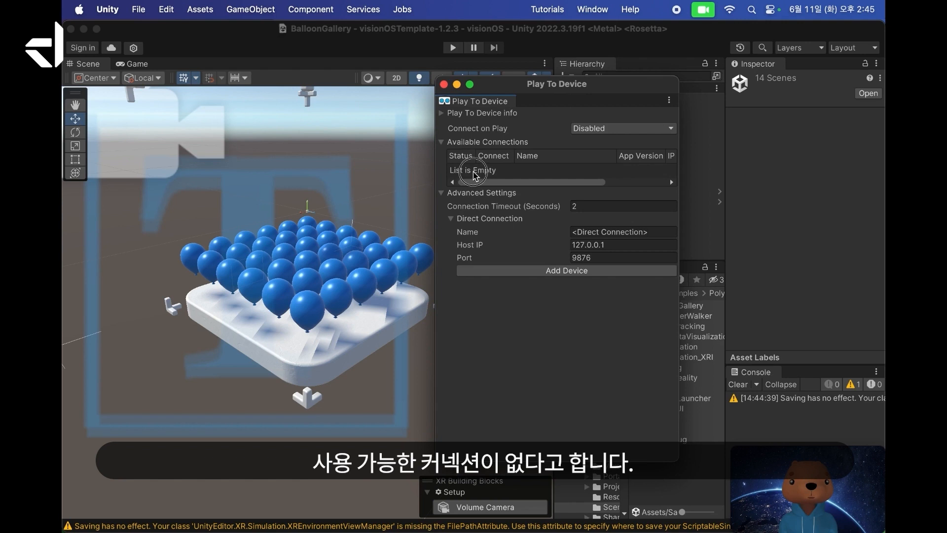
{"action": "left_click_drag", "start_coordinate": [477, 105], "coordinate": [802, 74]}
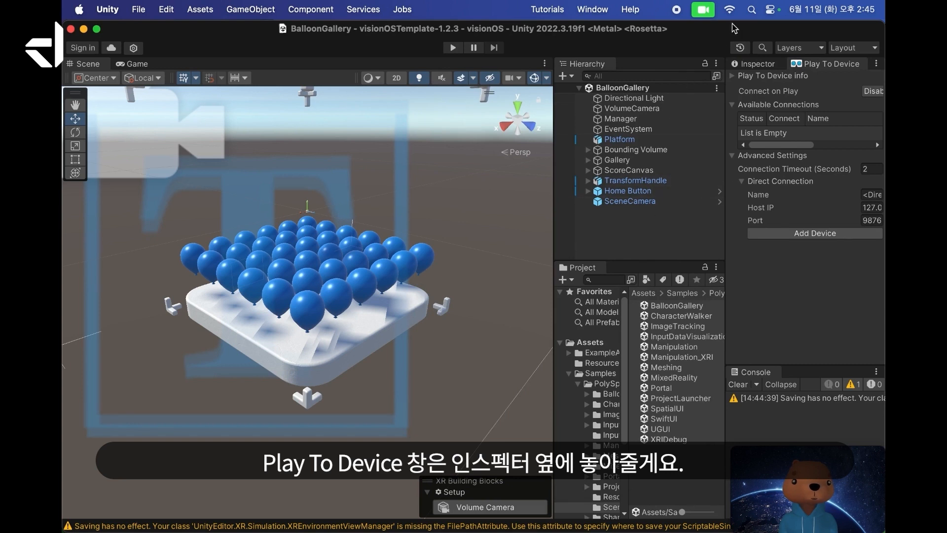
Switch to the Simulator app by finding it with Spotlight, launching the Apple Vision Pro simulator
{"action": "left_click", "coordinate": [751, 9]}
{"action": "type", "text": "simu"}
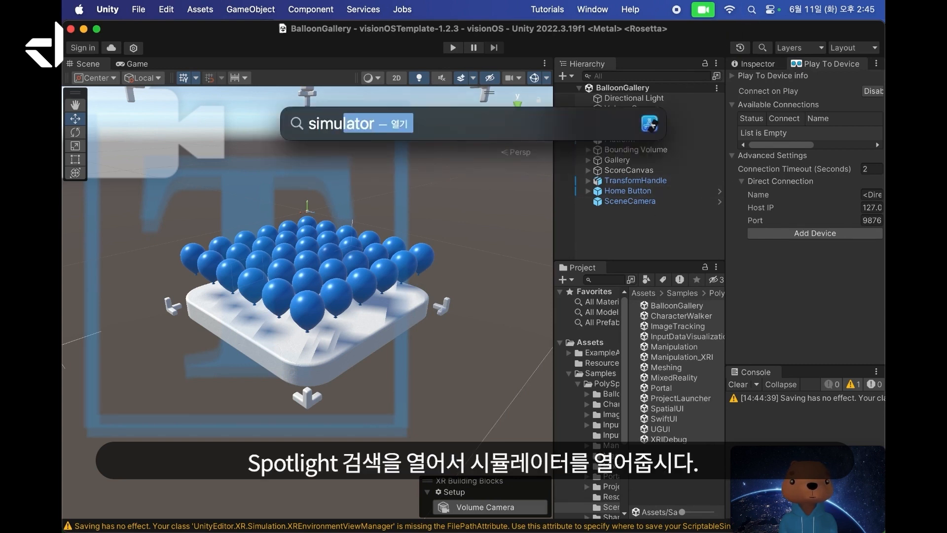
{"action": "key", "text": "Return"}
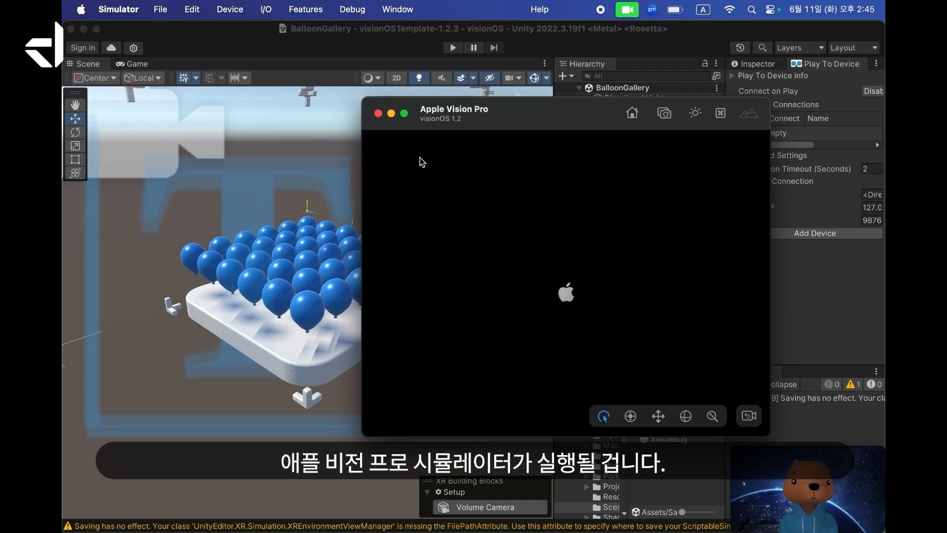
Close the Apple Vision Pro simulator window and reopen the Apple Vision Pro device from Simulator
{"action": "left_click", "coordinate": [379, 114]}
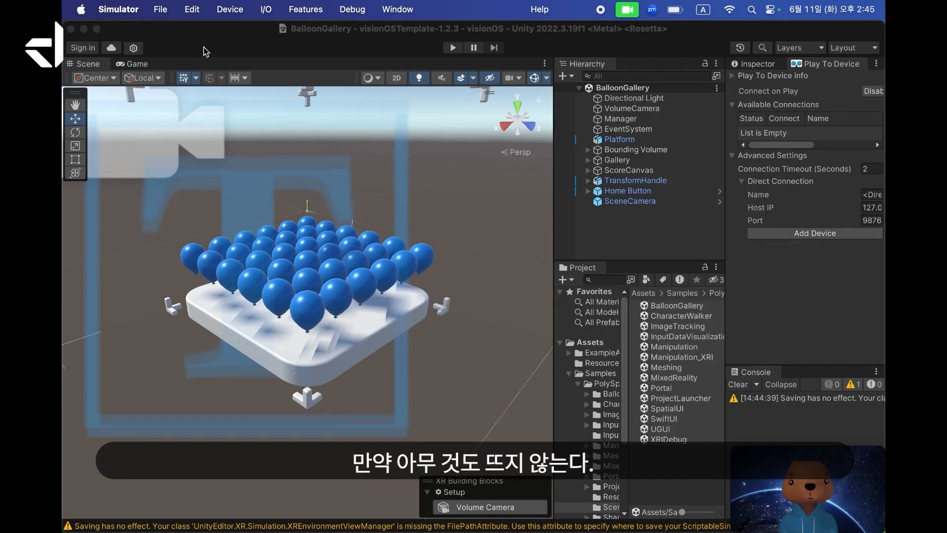
{"action": "left_click", "coordinate": [160, 11]}
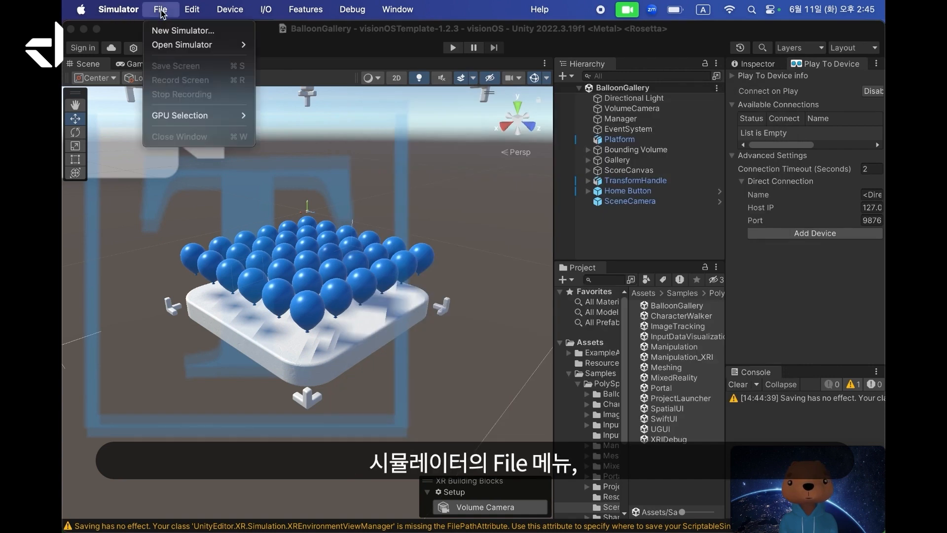
{"action": "mouse_move", "coordinate": [180, 46]}
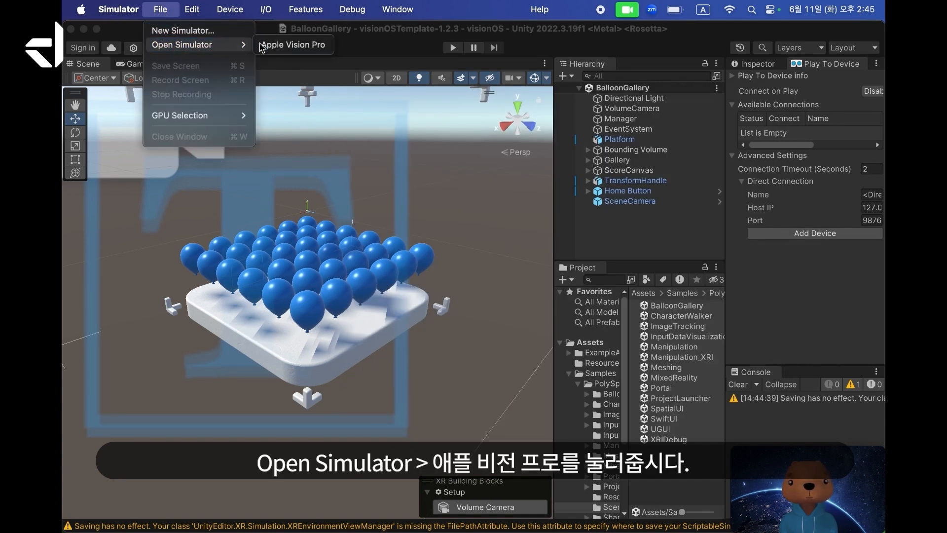
{"action": "left_click", "coordinate": [288, 48]}
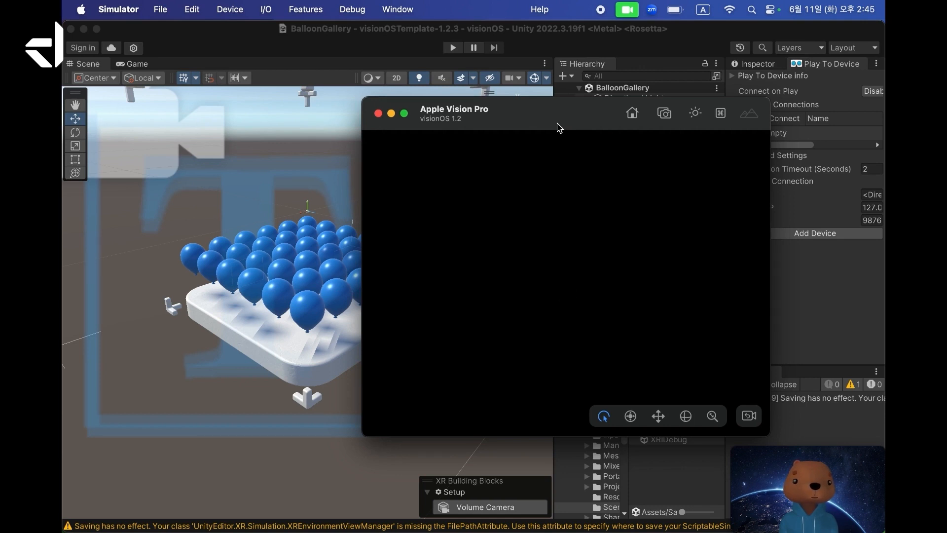
Move the Apple Vision Pro simulator window aside, view its room, and return to Unity to check Play To Device's Available Connections
{"action": "left_click_drag", "start_coordinate": [558, 123], "coordinate": [503, 118]}
{"action": "scroll", "coordinate": [511, 286], "scroll_direction": "up", "scroll_amount": 5}
{"action": "scroll", "coordinate": [511, 286], "scroll_direction": "down", "scroll_amount": 3}
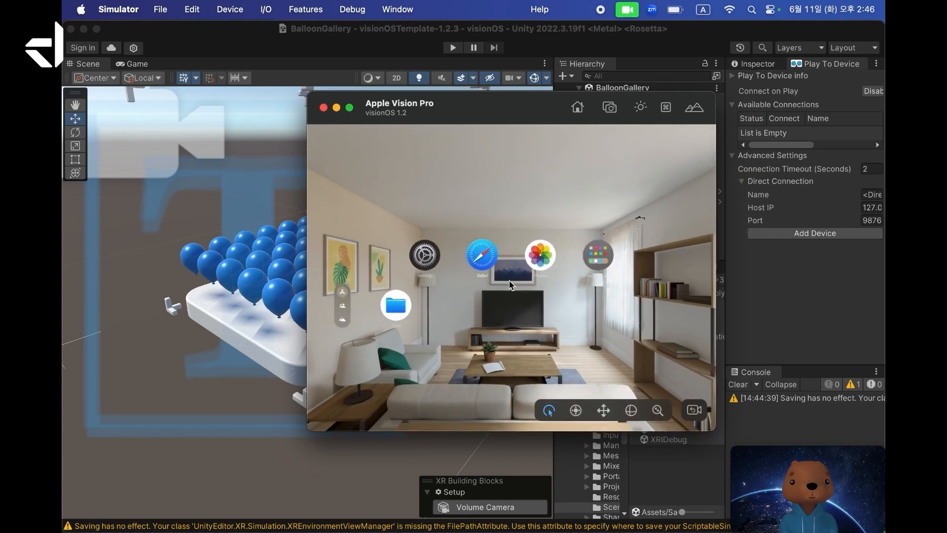
{"action": "left_click", "coordinate": [836, 320]}
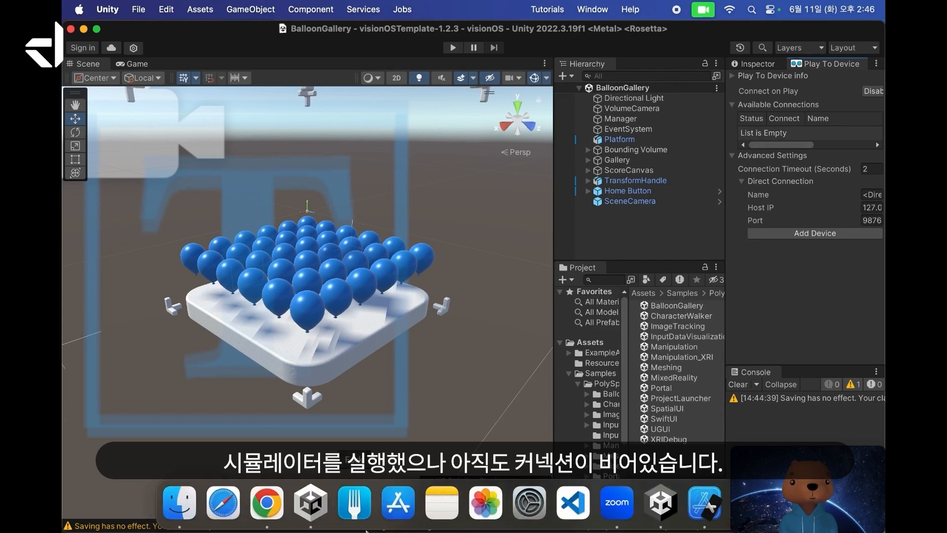
Switch to Chrome and search Google for "unity play to device"
{"action": "left_click", "coordinate": [267, 502]}
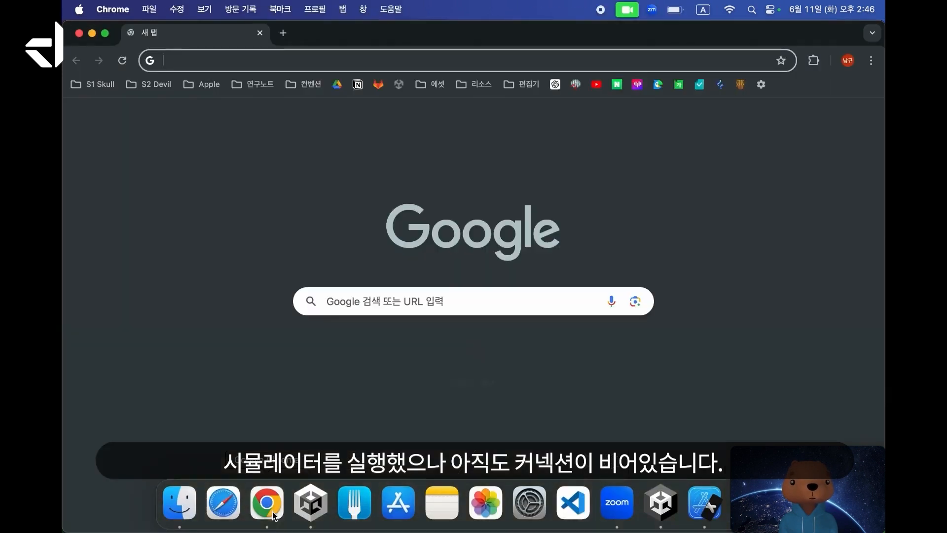
{"action": "left_click", "coordinate": [351, 60]}
{"action": "type", "text": "unity"}
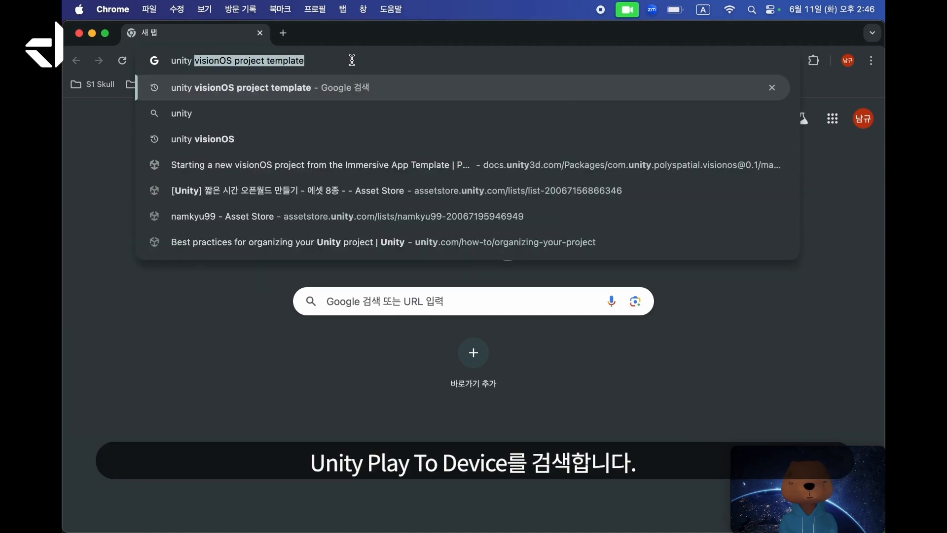
{"action": "type", "text": " play to device"}
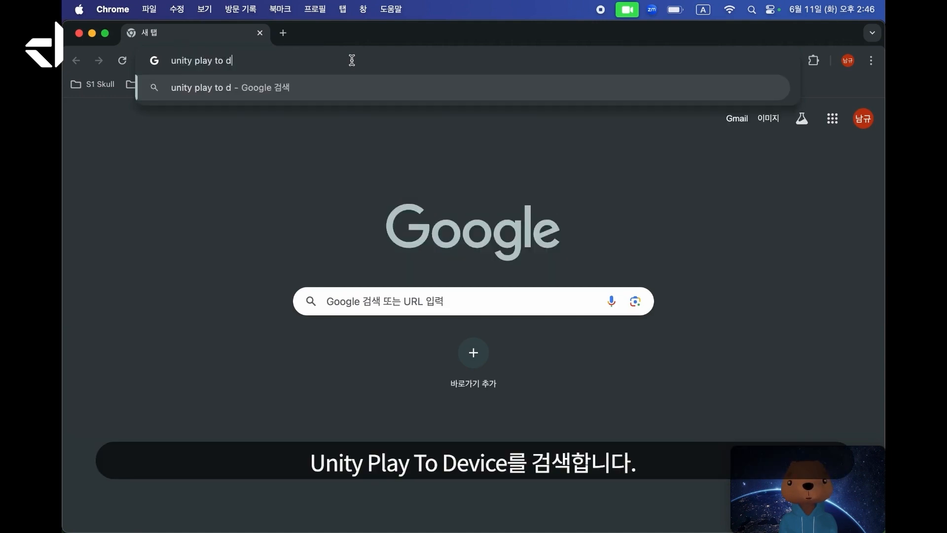
{"action": "key", "text": "Return"}
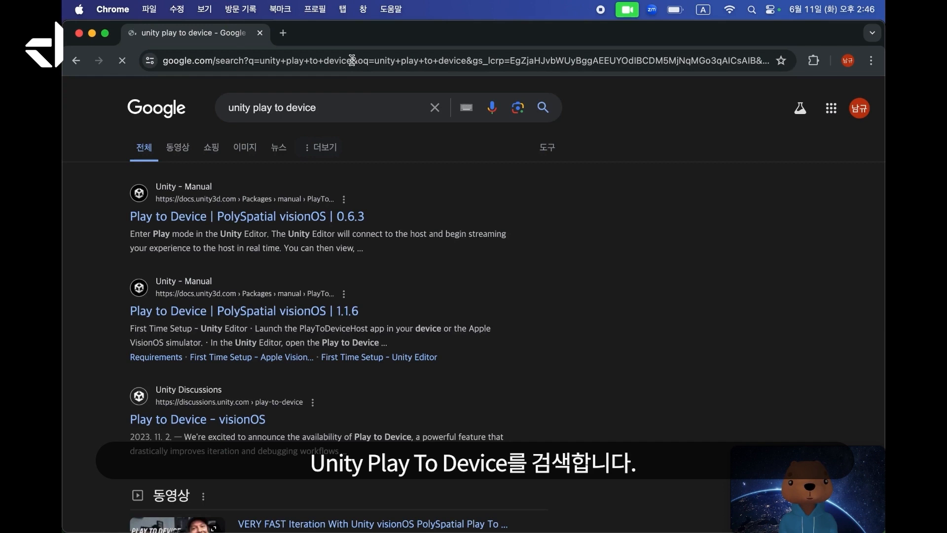
Open the PolySpatial visionOS 0.6.3 manual page on Play to Device and find its Requirements section
{"action": "left_click", "coordinate": [257, 219]}
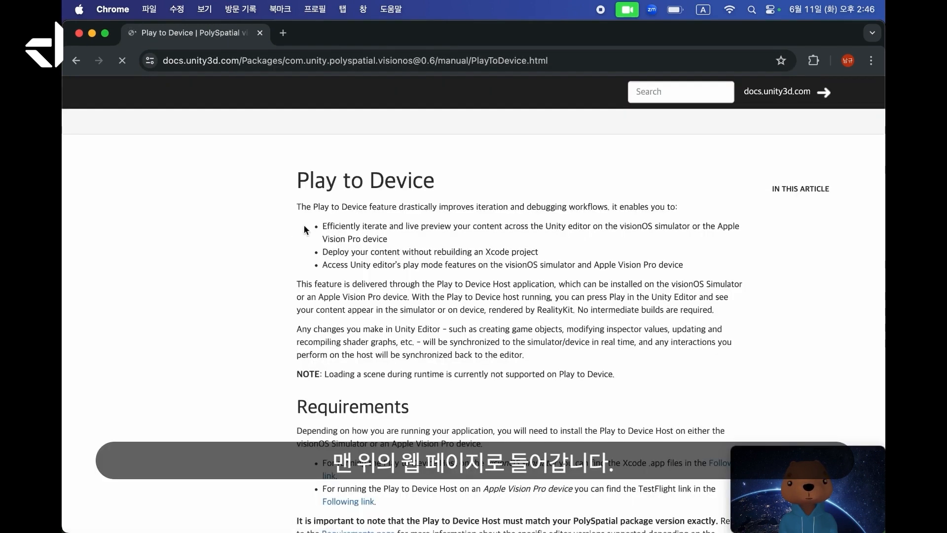
{"action": "scroll", "coordinate": [315, 226], "scroll_direction": "down", "scroll_amount": 5}
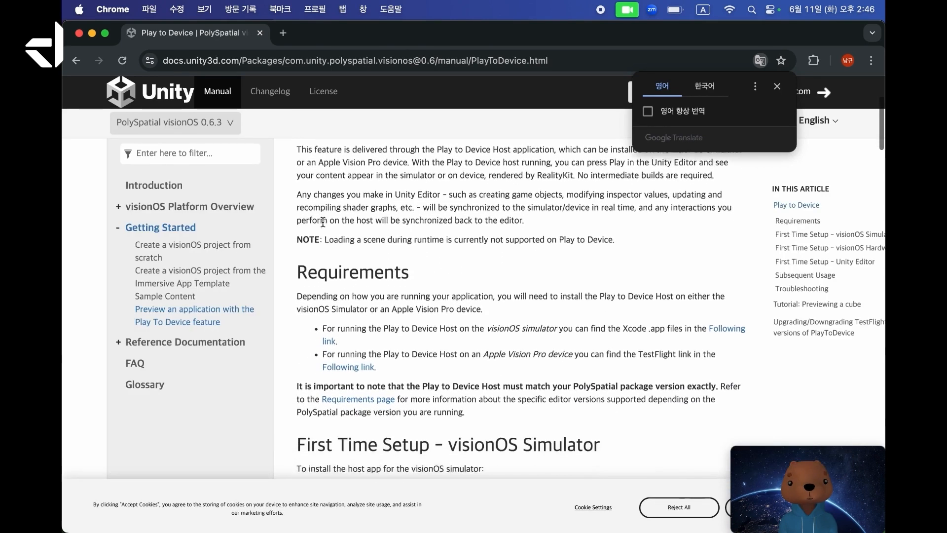
{"action": "scroll", "coordinate": [323, 222], "scroll_direction": "down", "scroll_amount": 1}
{"action": "left_click_drag", "start_coordinate": [296, 262], "coordinate": [443, 279]}
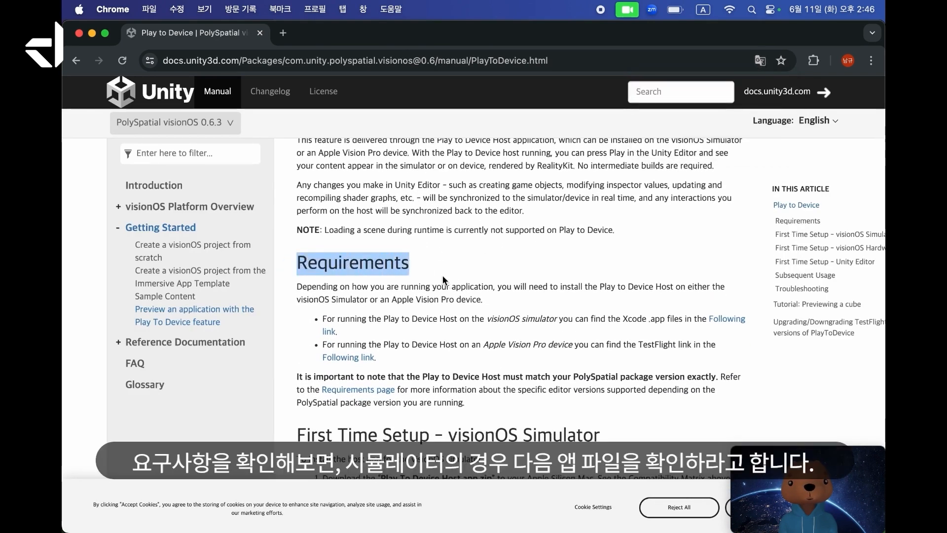
{"action": "left_click", "coordinate": [442, 275]}
Read the visionOS simulator requirement and open its link to the Play to Device Host app files
{"action": "left_click", "coordinate": [323, 321]}
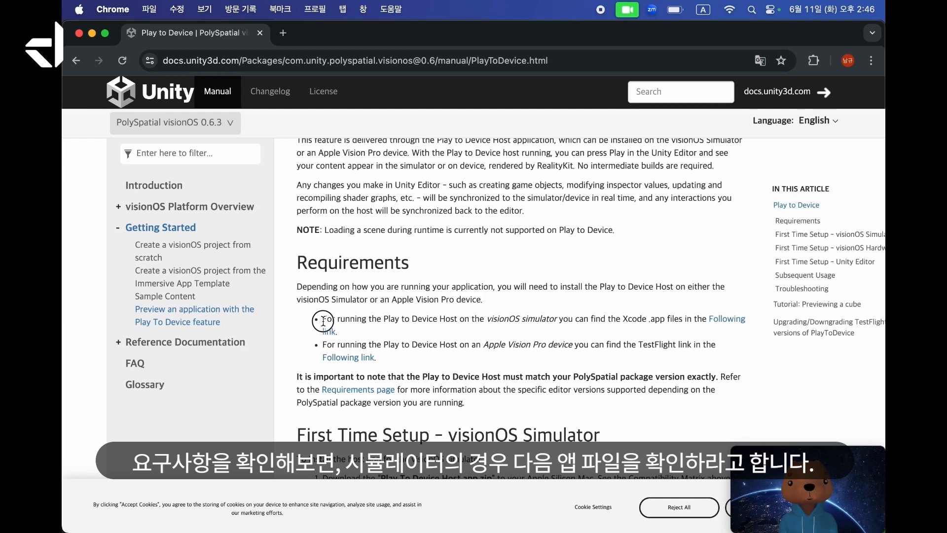
{"action": "triple_click", "coordinate": [323, 321]}
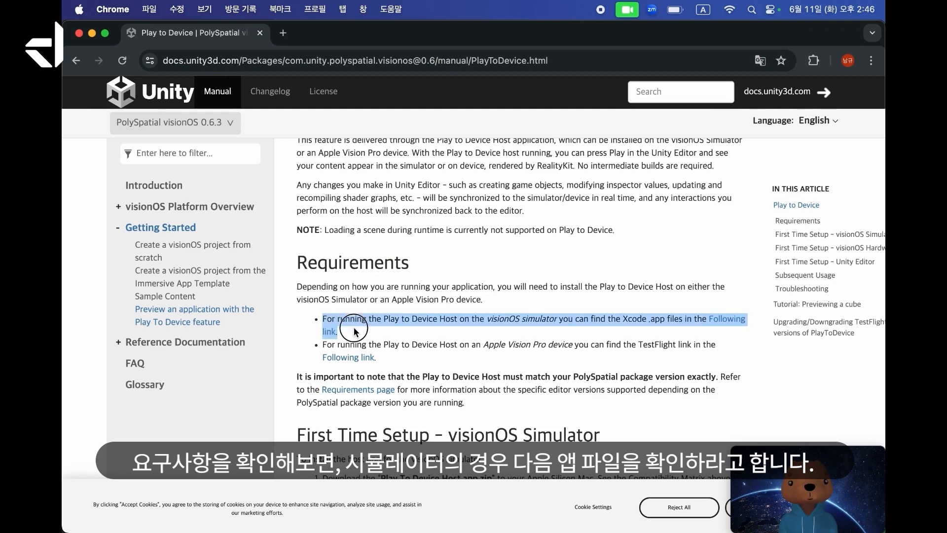
{"action": "left_click", "coordinate": [707, 333]}
{"action": "left_click", "coordinate": [725, 319]}
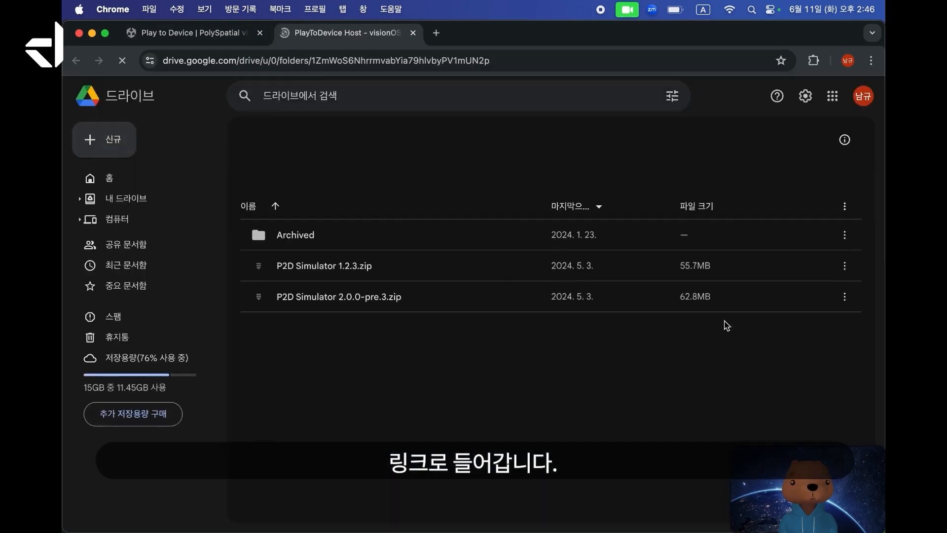
Download P2D Simulator 1.2.3.zip from the PlayToDevice Host folder, accepting the download without a virus scan
{"action": "left_click", "coordinate": [460, 265]}
{"action": "left_click", "coordinate": [463, 296]}
{"action": "left_click", "coordinate": [460, 274]}
{"action": "left_click", "coordinate": [463, 294]}
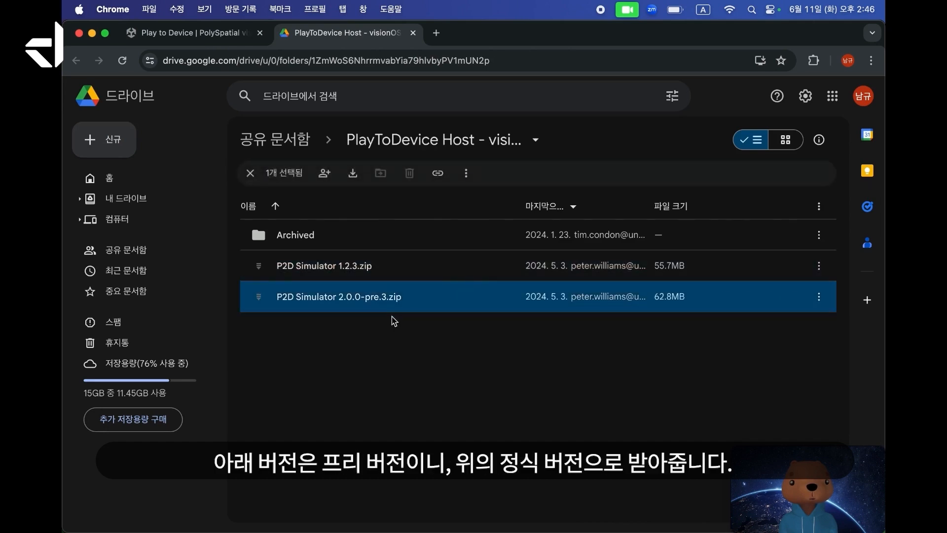
{"action": "left_click", "coordinate": [480, 276]}
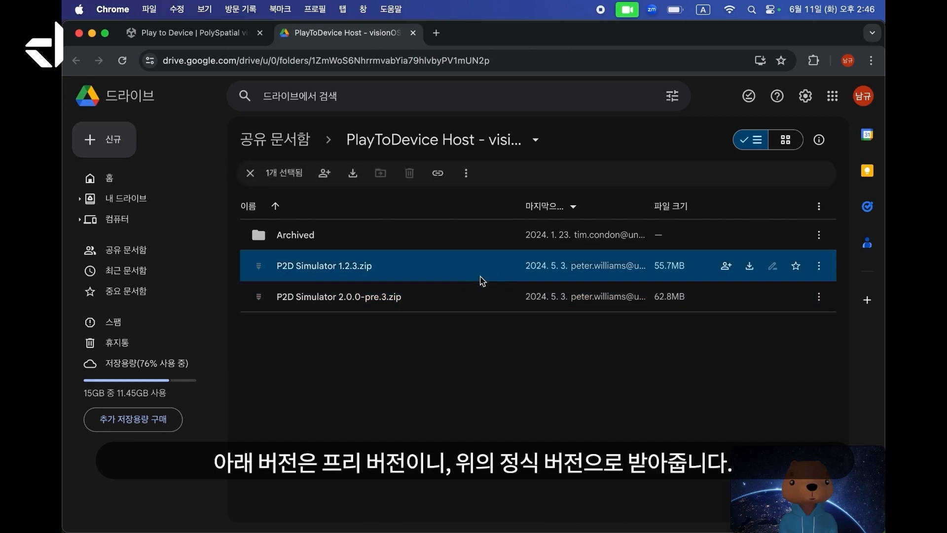
{"action": "left_click", "coordinate": [750, 266]}
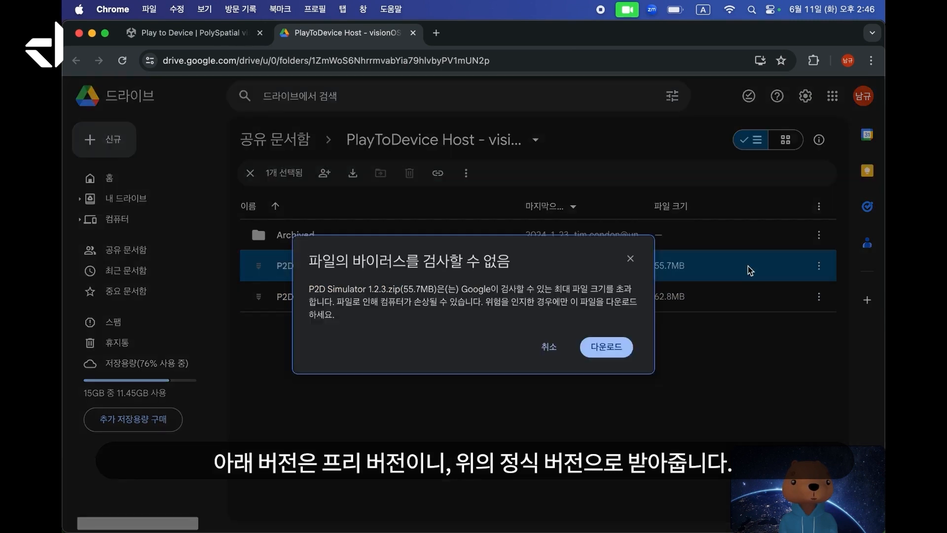
{"action": "left_click", "coordinate": [611, 347]}
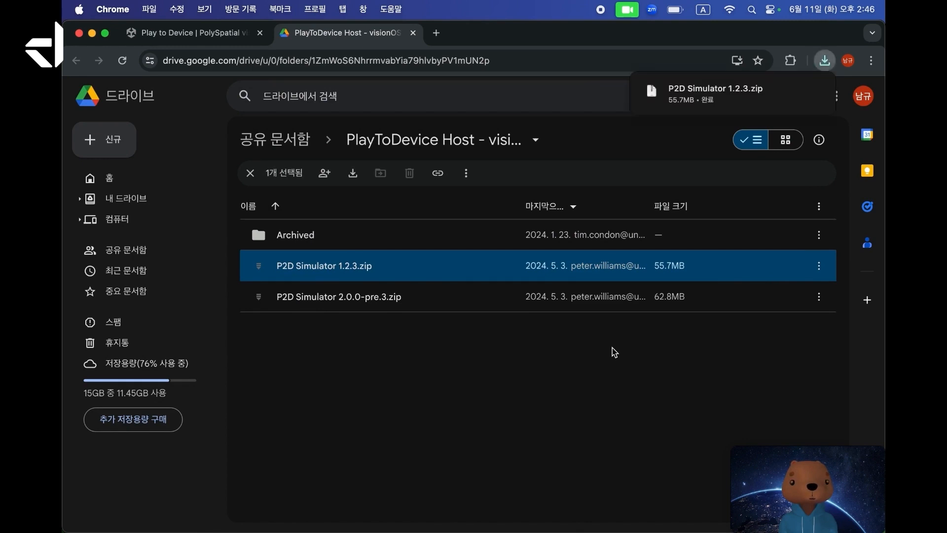
Locate P2D Simulator 1.2.3.zip in Finder, extract it, and close the Chrome window
{"action": "left_click", "coordinate": [790, 93]}
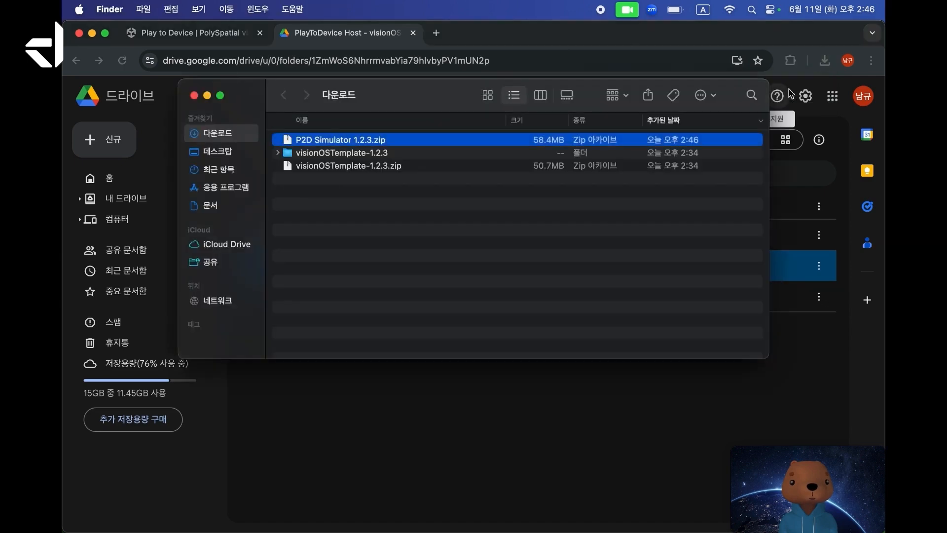
{"action": "double_click", "coordinate": [311, 140]}
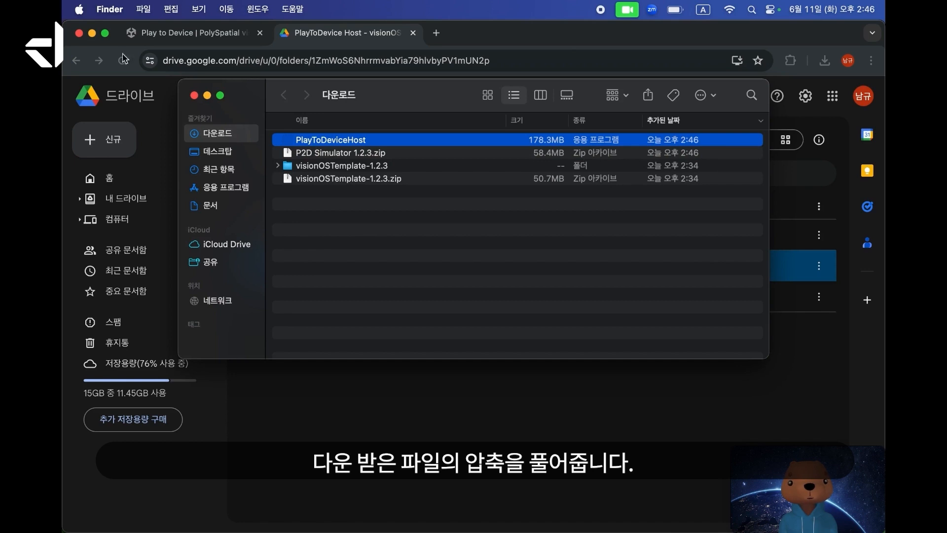
{"action": "left_click", "coordinate": [79, 32]}
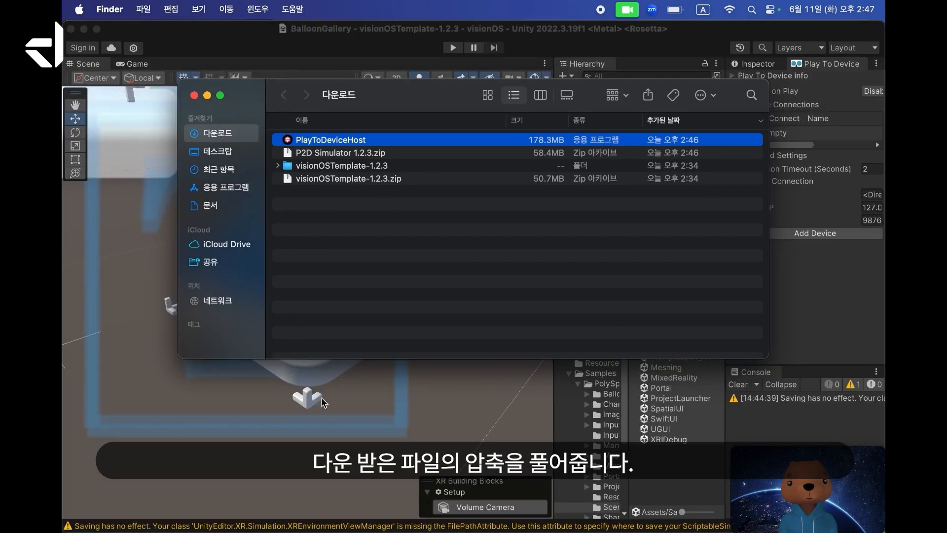
Bring the Apple Vision Pro simulator beside the Downloads window and install PlayToDeviceHost on it
{"action": "key", "text": "ctrl+Up"}
{"action": "left_click", "coordinate": [722, 354]}
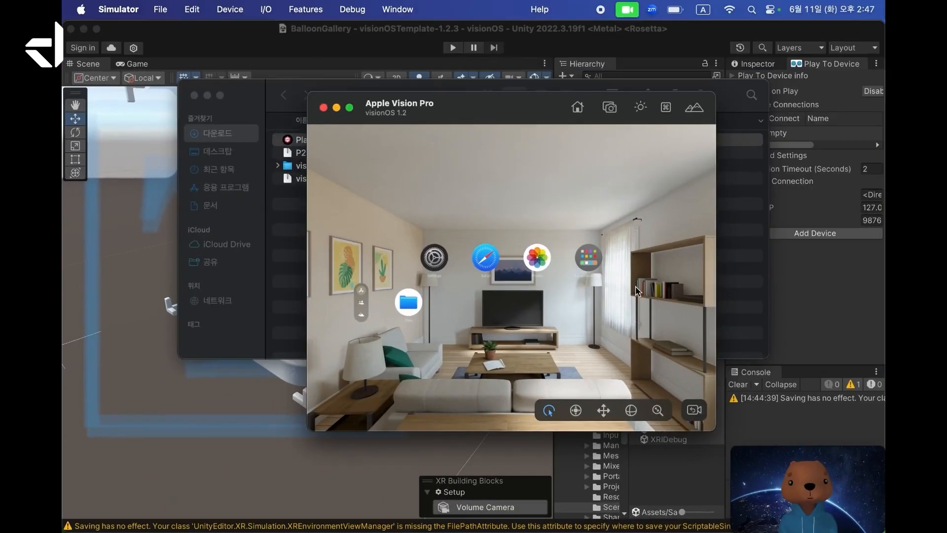
{"action": "left_click_drag", "start_coordinate": [458, 114], "coordinate": [560, 76]}
{"action": "left_click_drag", "start_coordinate": [393, 108], "coordinate": [322, 275]}
{"action": "left_click_drag", "start_coordinate": [265, 313], "coordinate": [556, 177]}
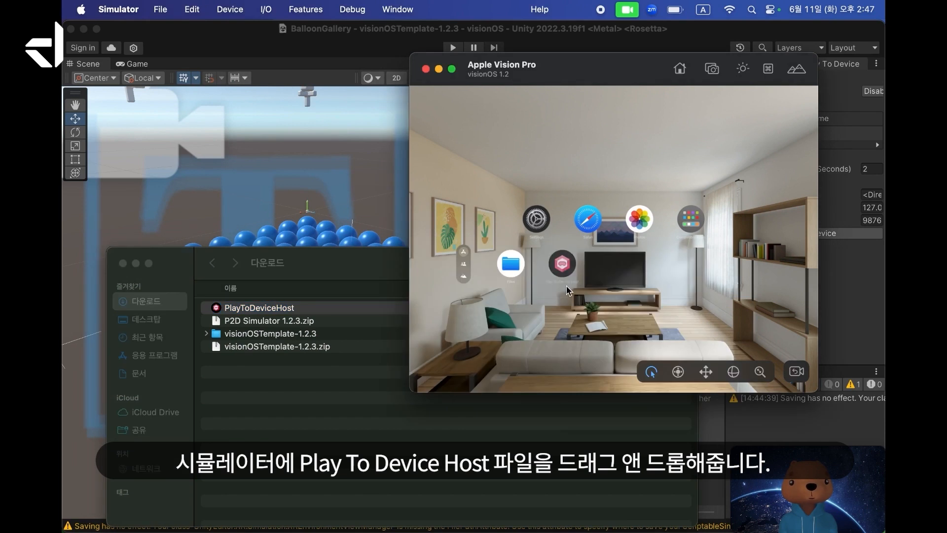
Launch PlayToDeviceHost in the simulator and approach its window to read the connection instructions and device information
{"action": "scroll", "coordinate": [648, 172], "scroll_direction": "down", "scroll_amount": 5}
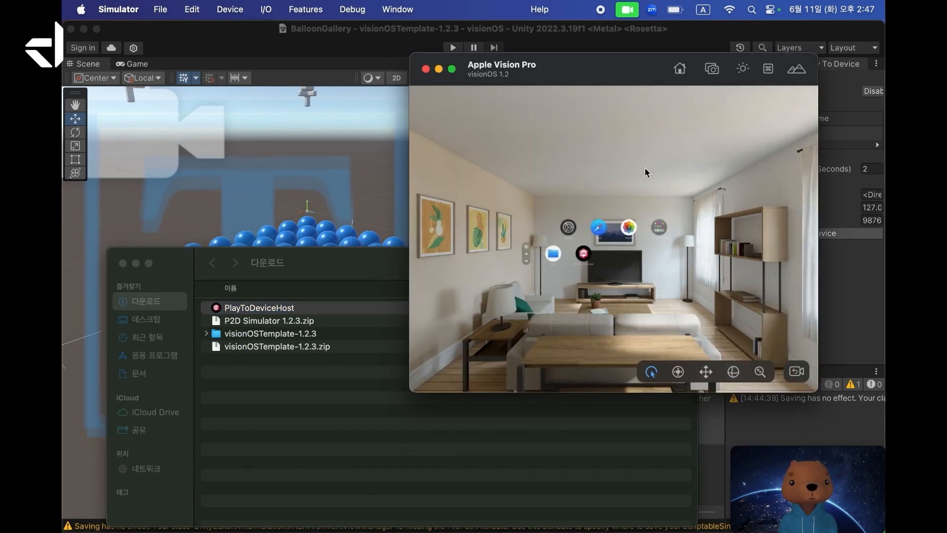
{"action": "left_click", "coordinate": [583, 255]}
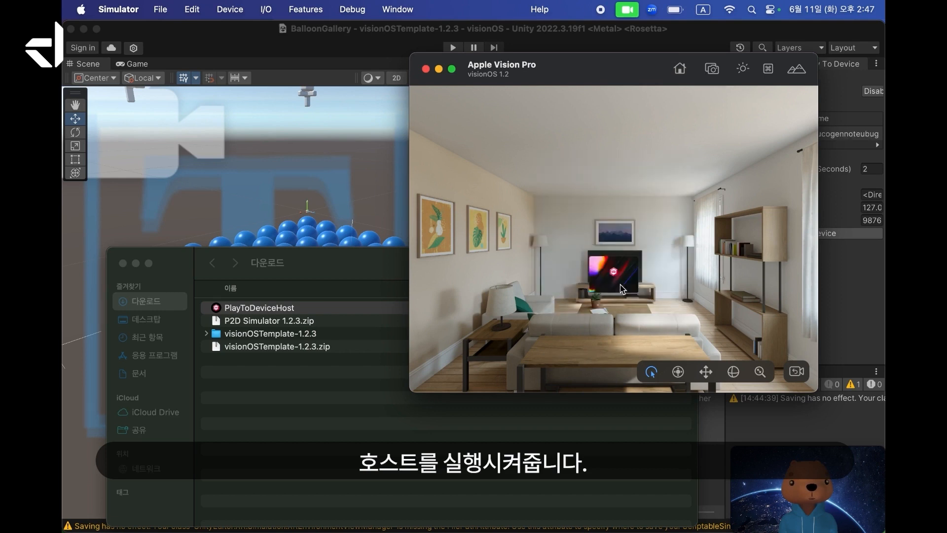
{"action": "scroll", "coordinate": [621, 285], "scroll_direction": "up", "scroll_amount": 4}
{"action": "scroll", "coordinate": [620, 286], "scroll_direction": "up", "scroll_amount": 3}
{"action": "scroll", "coordinate": [621, 286], "scroll_direction": "up", "scroll_amount": 5}
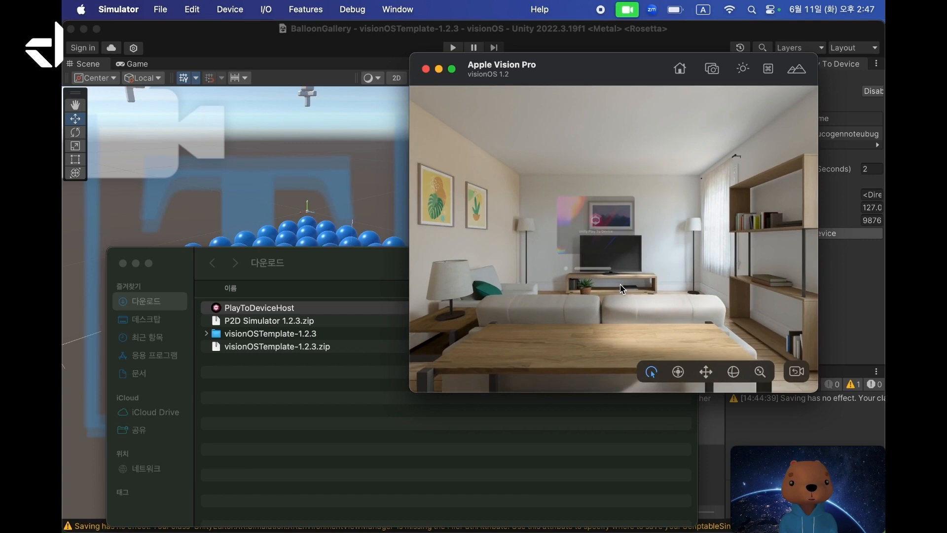
{"action": "scroll", "coordinate": [621, 289], "scroll_direction": "up", "scroll_amount": 4}
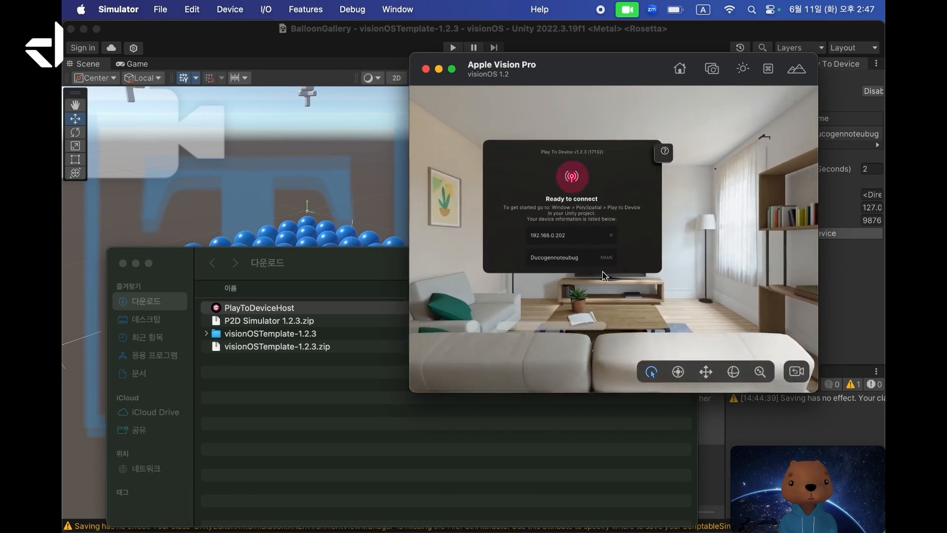
{"action": "scroll", "coordinate": [577, 213], "scroll_direction": "up", "scroll_amount": 4}
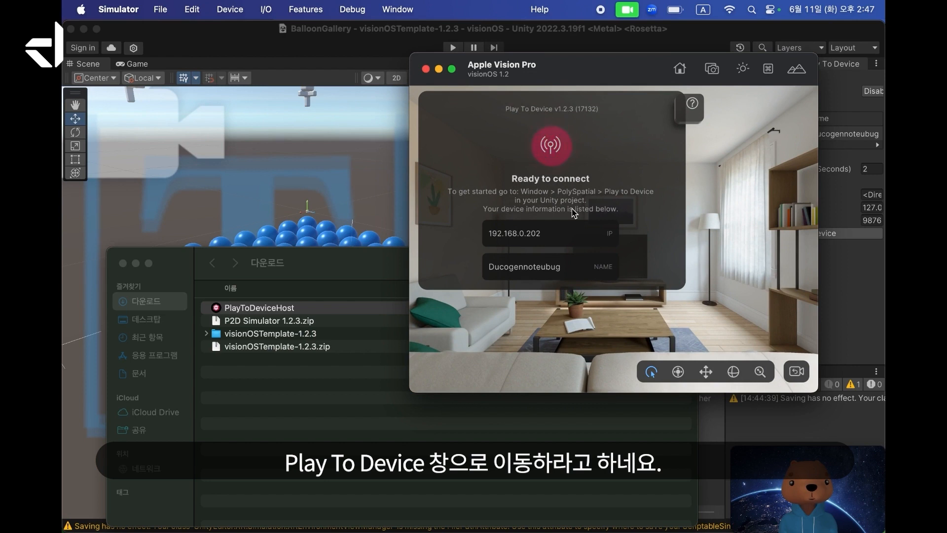
{"action": "scroll", "coordinate": [575, 213], "scroll_direction": "up", "scroll_amount": 3}
Return to Unity, select the simulator under Play To Device's Available Connections, and set Connect on Play to Enabled
{"action": "left_click", "coordinate": [626, 45]}
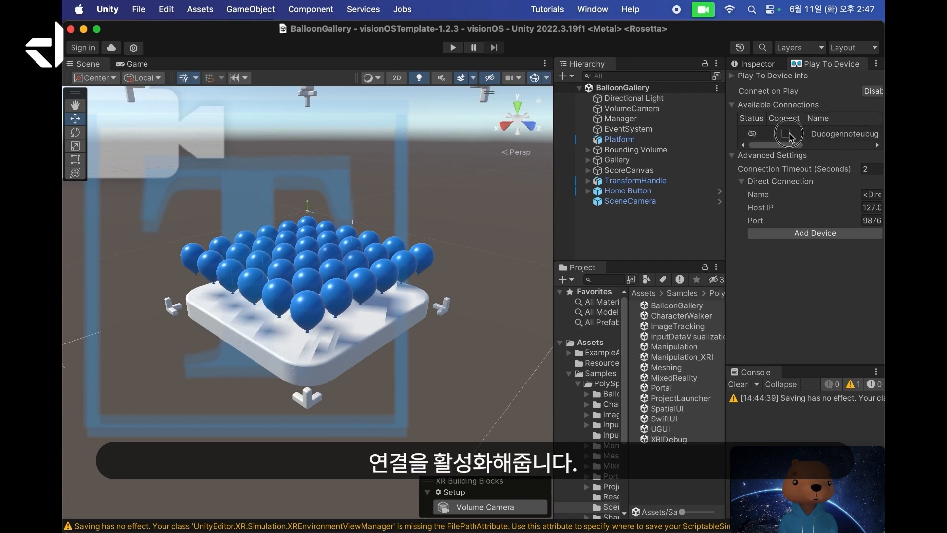
{"action": "left_click", "coordinate": [786, 134]}
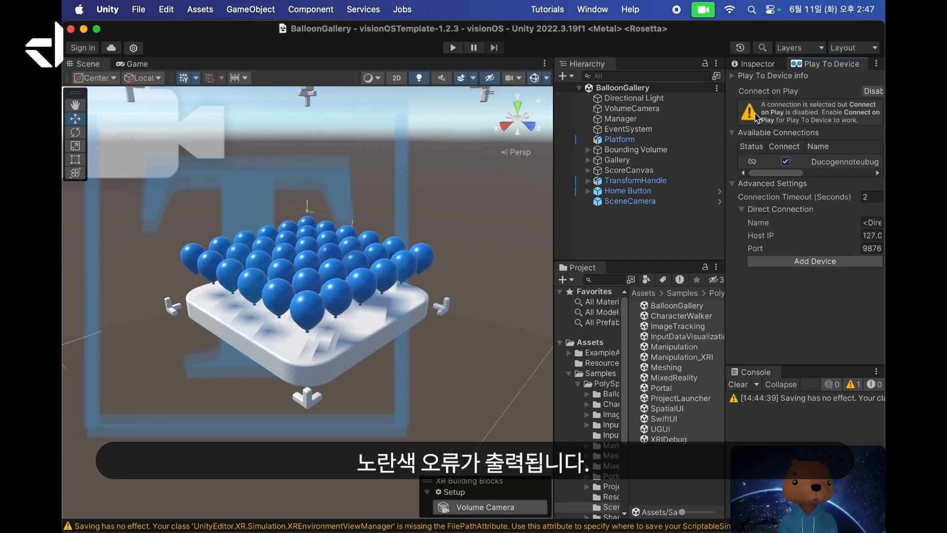
{"action": "left_click_drag", "start_coordinate": [728, 114], "coordinate": [688, 114]}
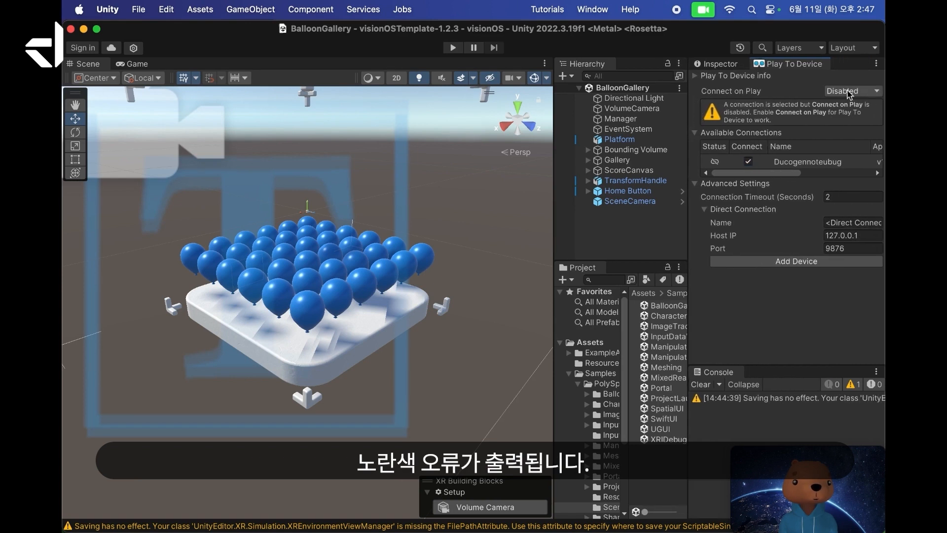
{"action": "left_click", "coordinate": [848, 92]}
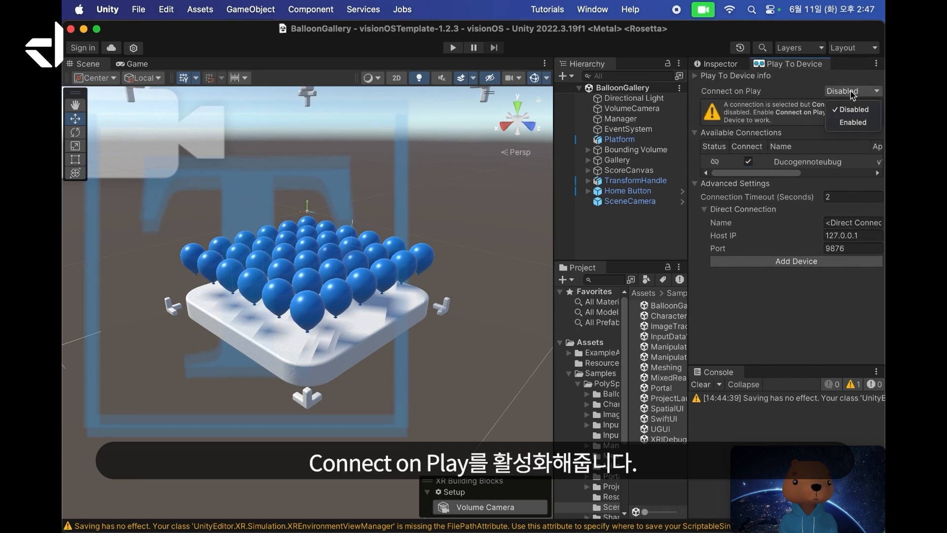
{"action": "left_click", "coordinate": [851, 124]}
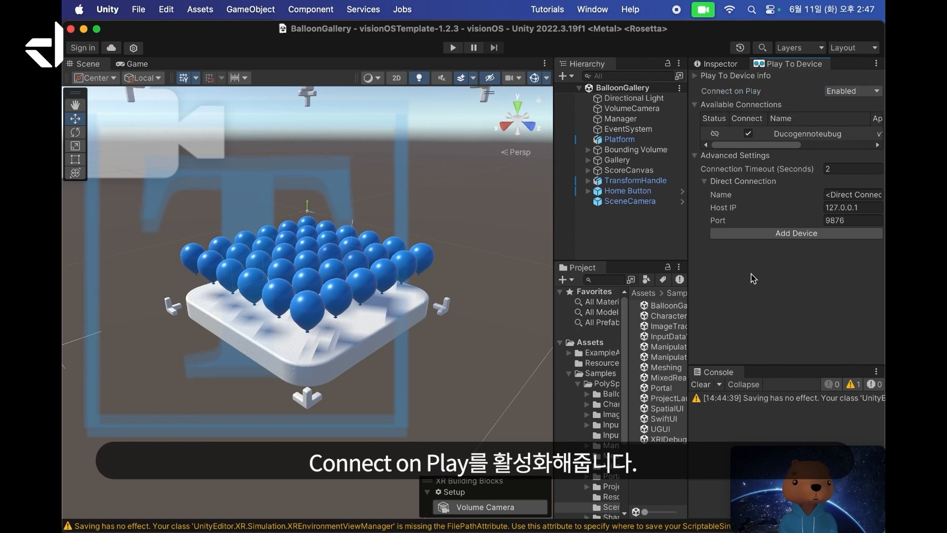
Run the BalloonGallery scene in Play mode and arrange the Unity and simulator windows so both are visible
{"action": "left_click", "coordinate": [453, 49]}
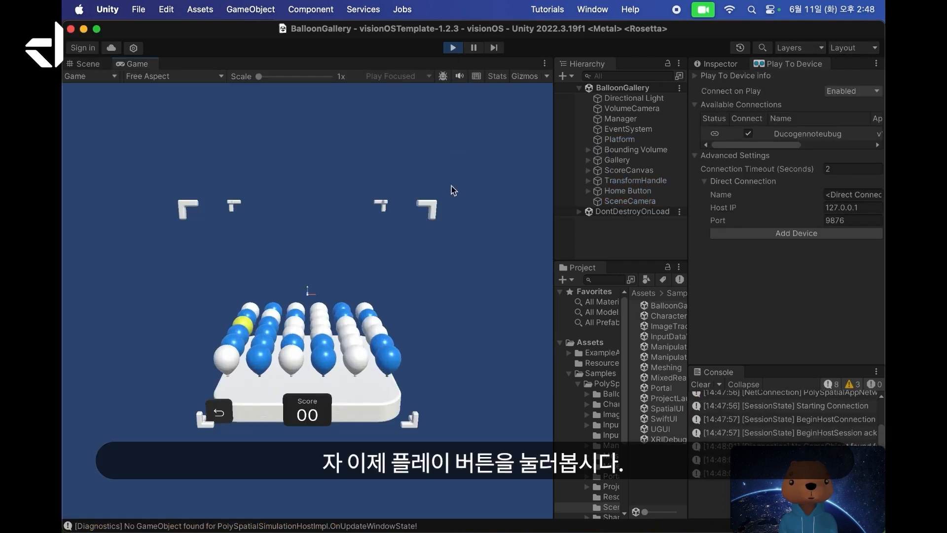
{"action": "double_click", "coordinate": [612, 33]}
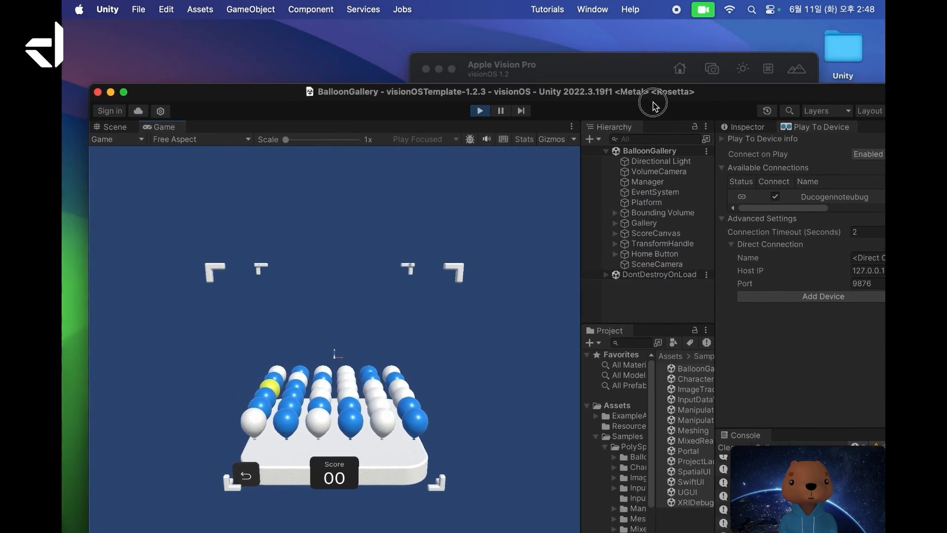
{"action": "left_click_drag", "start_coordinate": [91, 83], "coordinate": [351, 290]}
{"action": "left_click_drag", "start_coordinate": [486, 296], "coordinate": [233, 39]}
{"action": "left_click_drag", "start_coordinate": [657, 73], "coordinate": [724, 217]}
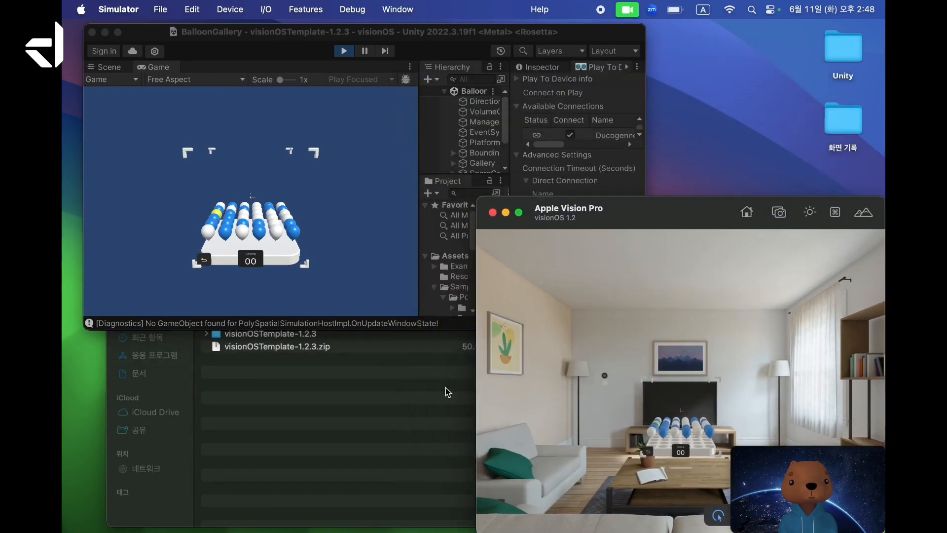
{"action": "left_click", "coordinate": [352, 413]}
{"action": "left_click", "coordinate": [123, 263]}
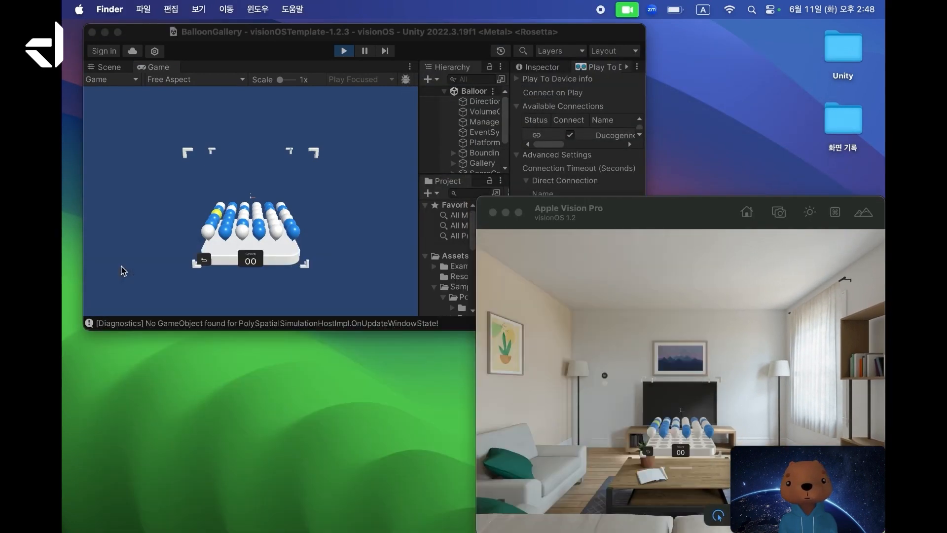
Pop several balloons in Unity's Game view to test synchronization with the simulator
{"action": "left_click", "coordinate": [299, 240]}
{"action": "left_click", "coordinate": [295, 233]}
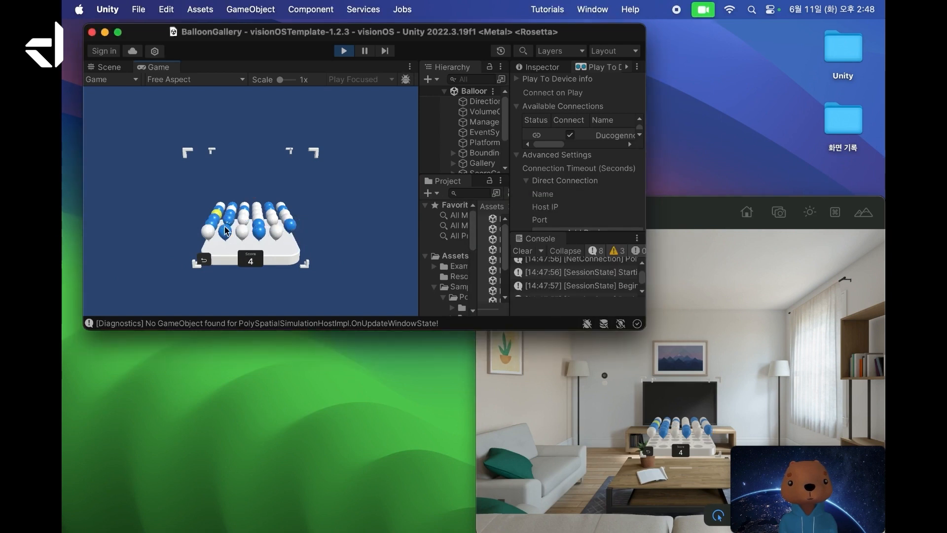
{"action": "left_click", "coordinate": [273, 222]}
{"action": "left_click", "coordinate": [250, 221]}
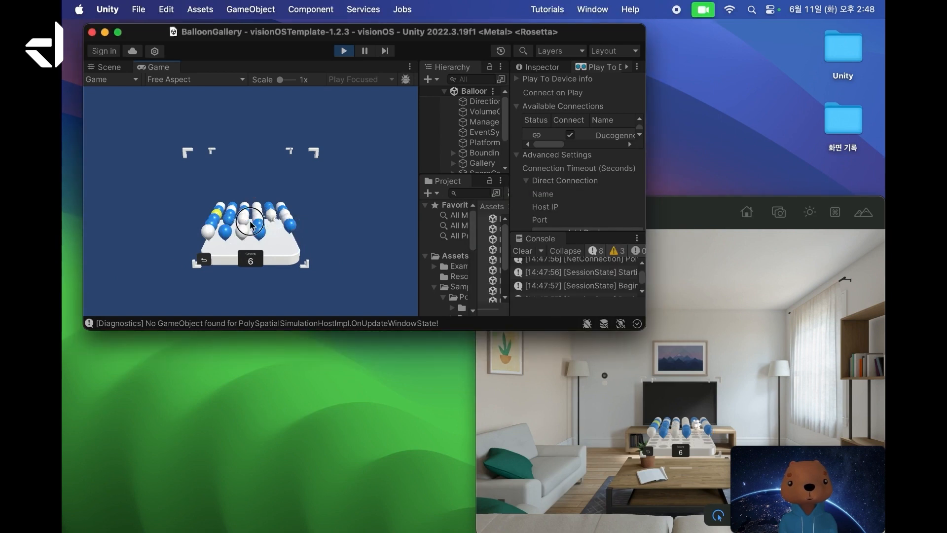
{"action": "left_click", "coordinate": [261, 214]}
{"action": "left_click", "coordinate": [250, 210]}
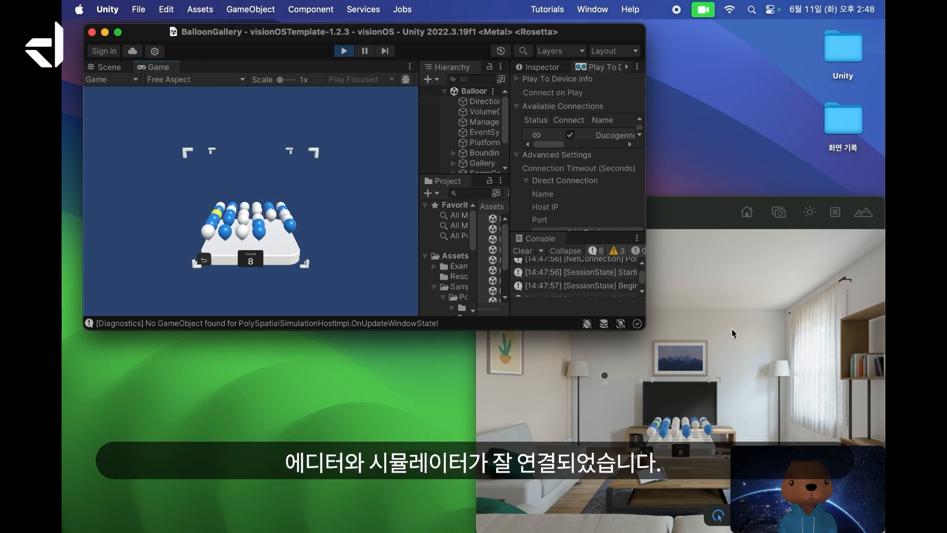
Switch to the simulator and move its camera up close to the balloon gallery to examine the score board
{"action": "left_click", "coordinate": [735, 331]}
{"action": "key", "text": "q"}
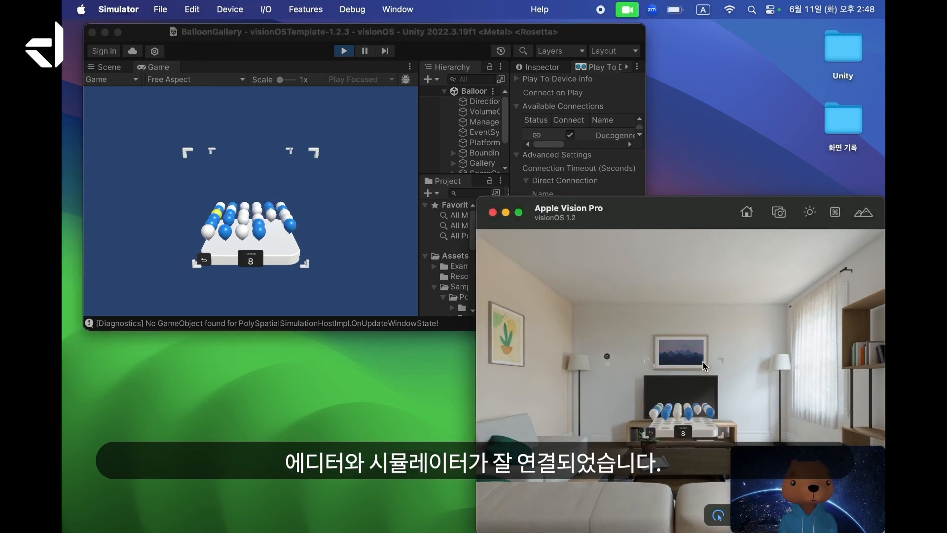
{"action": "right_click_drag", "start_coordinate": [728, 346], "coordinate": [732, 382]}
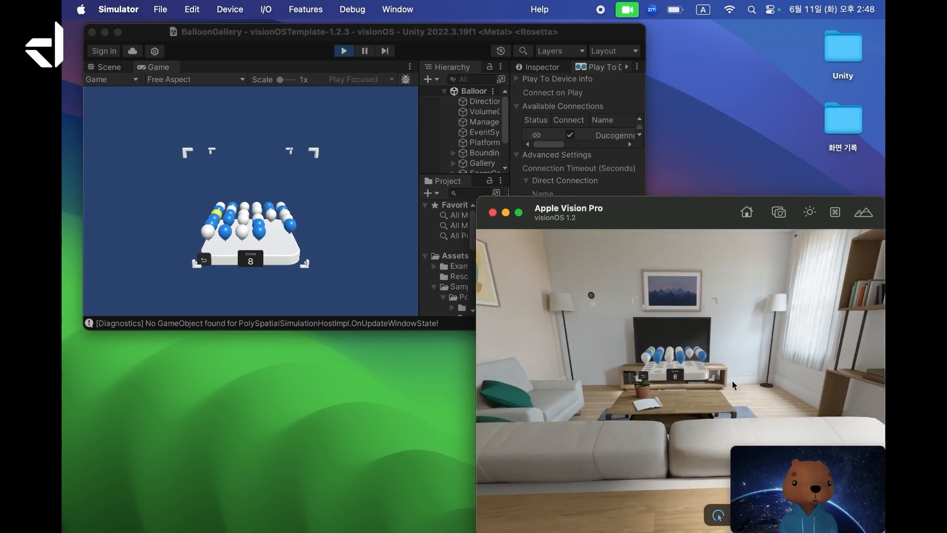
{"action": "key", "text": "w"}
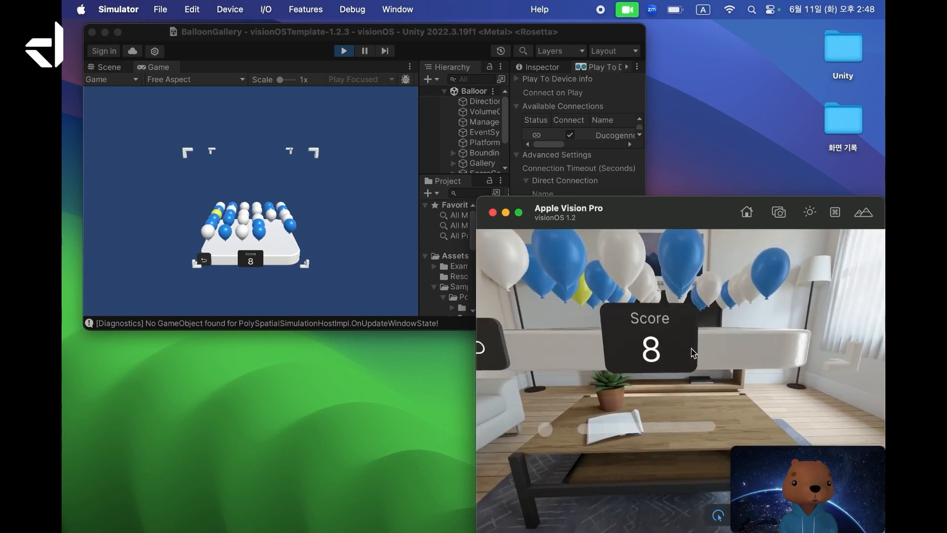
Pop several balloons directly in the Apple Vision Pro simulator to test whether its input reaches Unity's Game view
{"action": "key", "text": "e"}
{"action": "right_click_drag", "start_coordinate": [710, 313], "coordinate": [710, 343]}
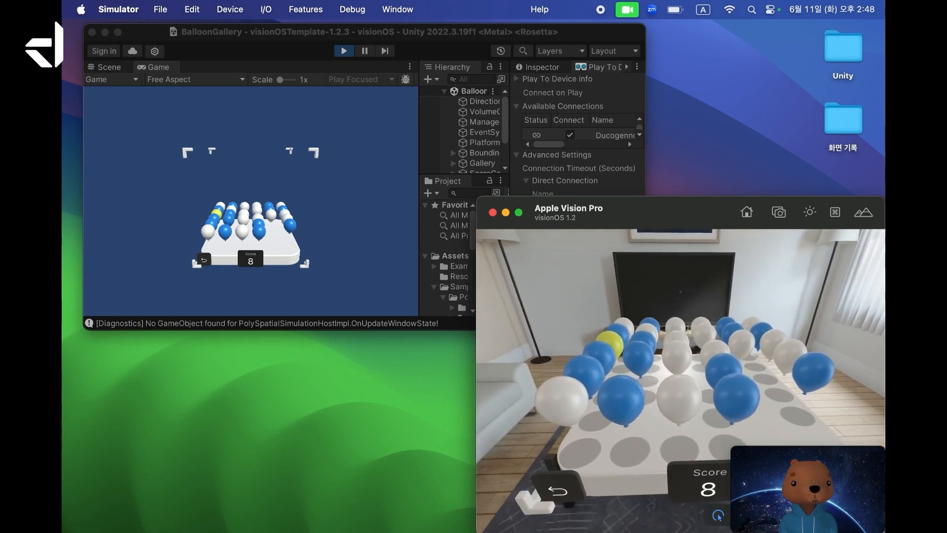
{"action": "key", "text": "s"}
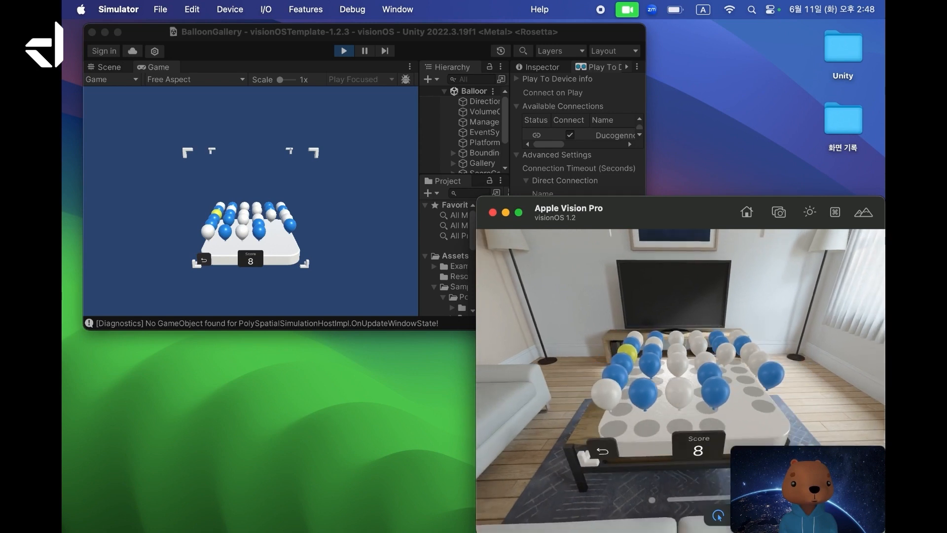
{"action": "left_click", "coordinate": [667, 391]}
{"action": "left_click", "coordinate": [654, 369]}
{"action": "left_click", "coordinate": [678, 350]}
{"action": "left_click", "coordinate": [615, 371]}
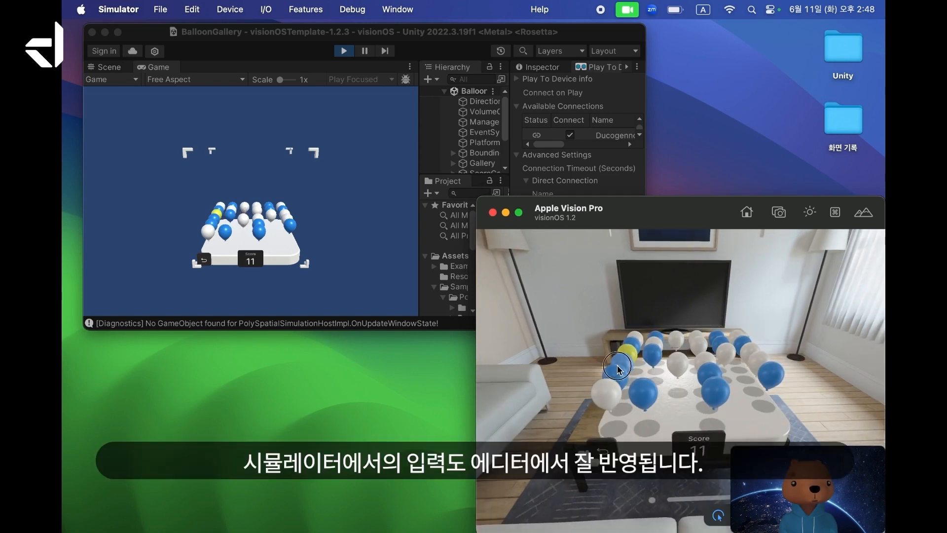
{"action": "left_click", "coordinate": [717, 391]}
{"action": "left_click", "coordinate": [678, 365]}
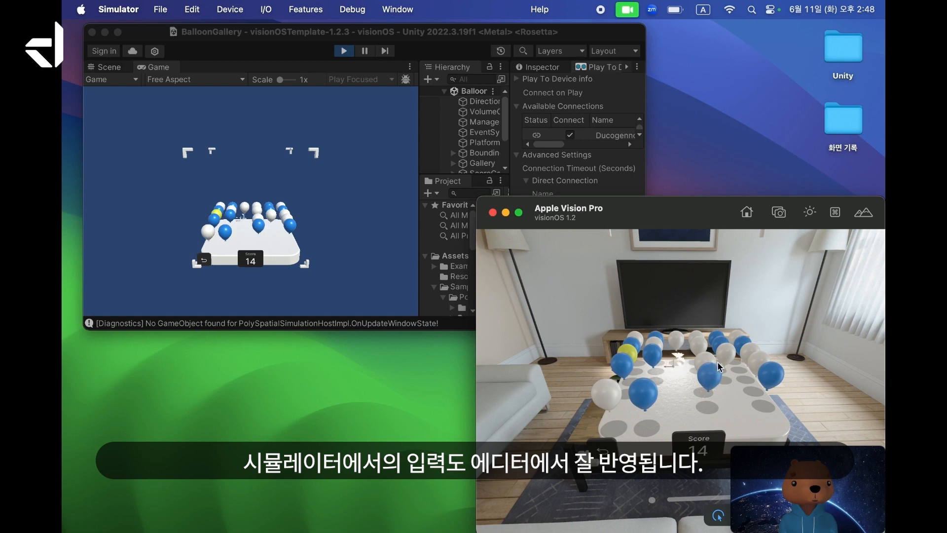
{"action": "left_click", "coordinate": [728, 360]}
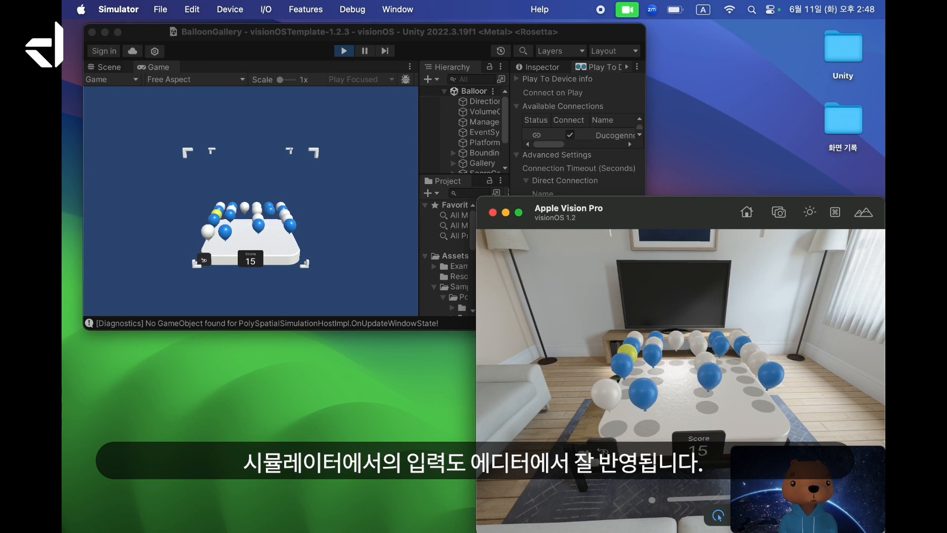
Return from the balloon gallery to the sample launcher in the simulator, browse back to Character Navigation, and play that scene
{"action": "left_click", "coordinate": [602, 450]}
{"action": "left_click", "coordinate": [606, 401]}
{"action": "left_click", "coordinate": [607, 400]}
{"action": "left_click", "coordinate": [608, 400]}
{"action": "left_click", "coordinate": [608, 400]}
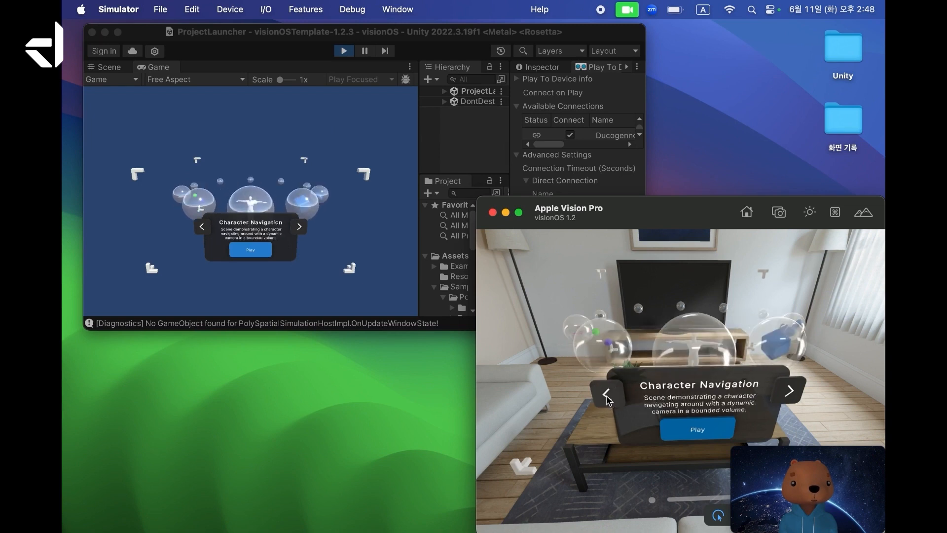
{"action": "left_click", "coordinate": [684, 431]}
Walk the character to different spots on the platform in the simulator's Character Navigation scene
{"action": "left_click", "coordinate": [552, 406]}
{"action": "left_click", "coordinate": [701, 353]}
{"action": "scroll", "coordinate": [701, 353], "scroll_direction": "down", "scroll_amount": 3}
{"action": "scroll", "coordinate": [702, 353], "scroll_direction": "down", "scroll_amount": 2}
{"action": "left_click", "coordinate": [689, 387]}
{"action": "left_click", "coordinate": [769, 387]}
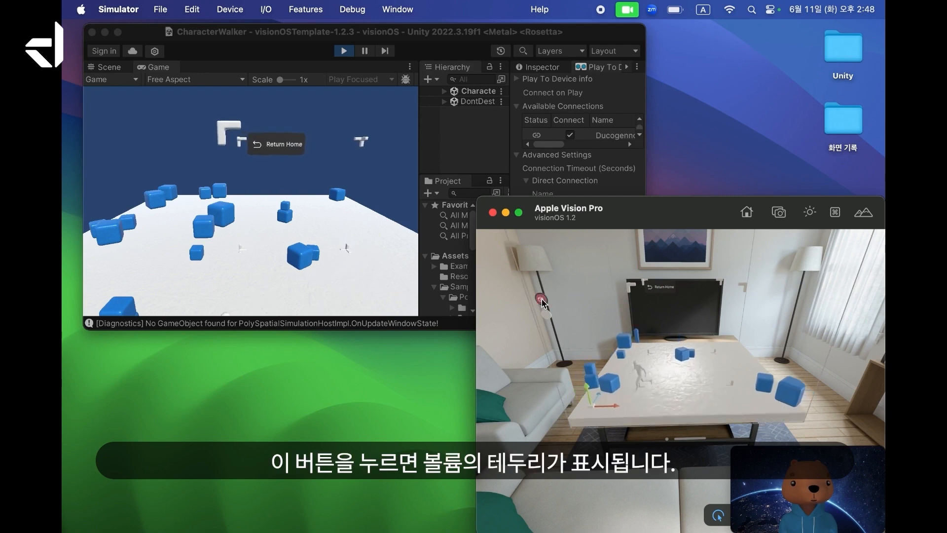
Show the bounded volume's outline in the simulator, examine its extents from several angles, and hide the outline again
{"action": "left_click", "coordinate": [541, 300]}
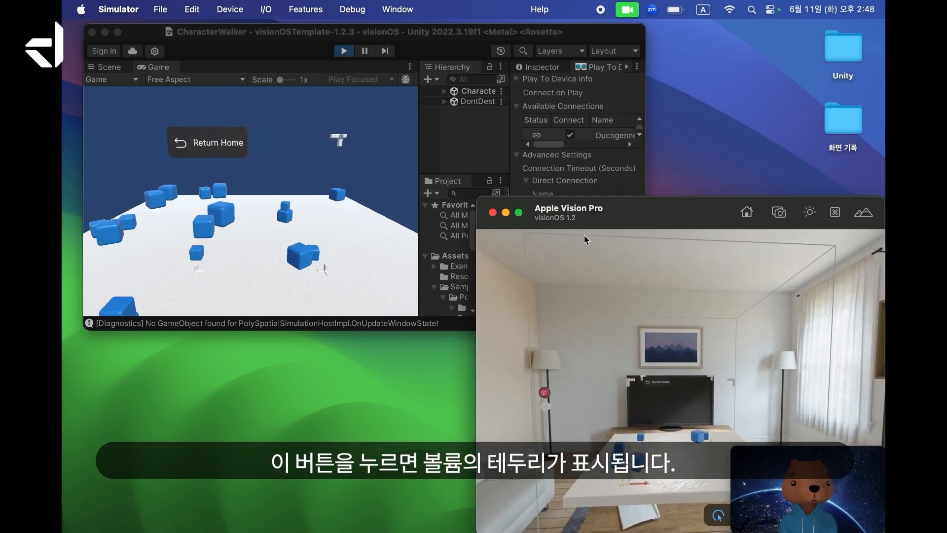
{"action": "right_click_drag", "start_coordinate": [646, 273], "coordinate": [740, 279]}
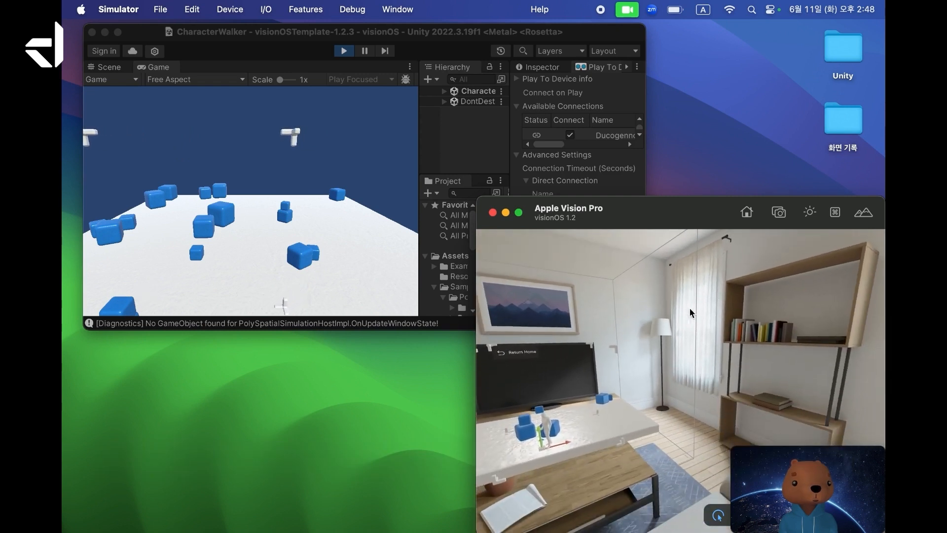
{"action": "left_click_drag", "start_coordinate": [623, 402], "coordinate": [485, 375]}
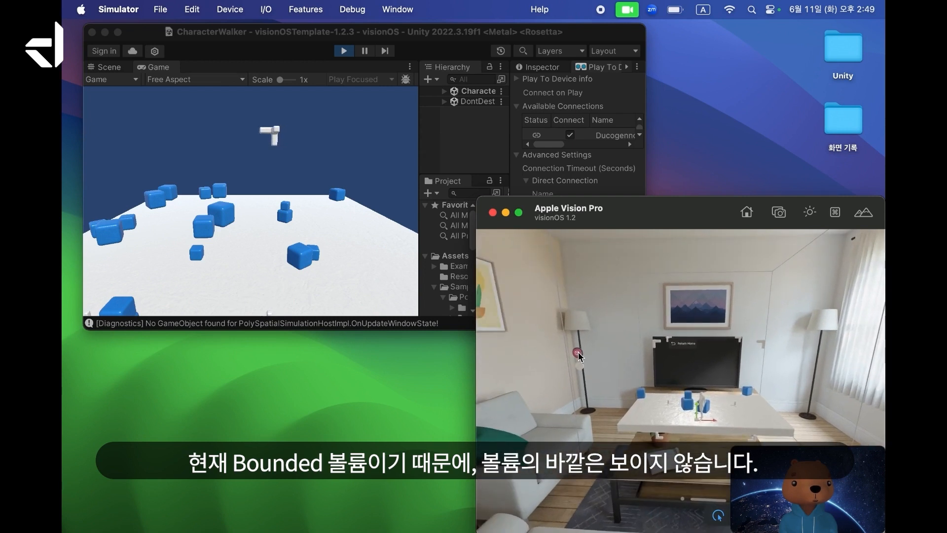
{"action": "left_click_drag", "start_coordinate": [687, 351], "coordinate": [697, 357]}
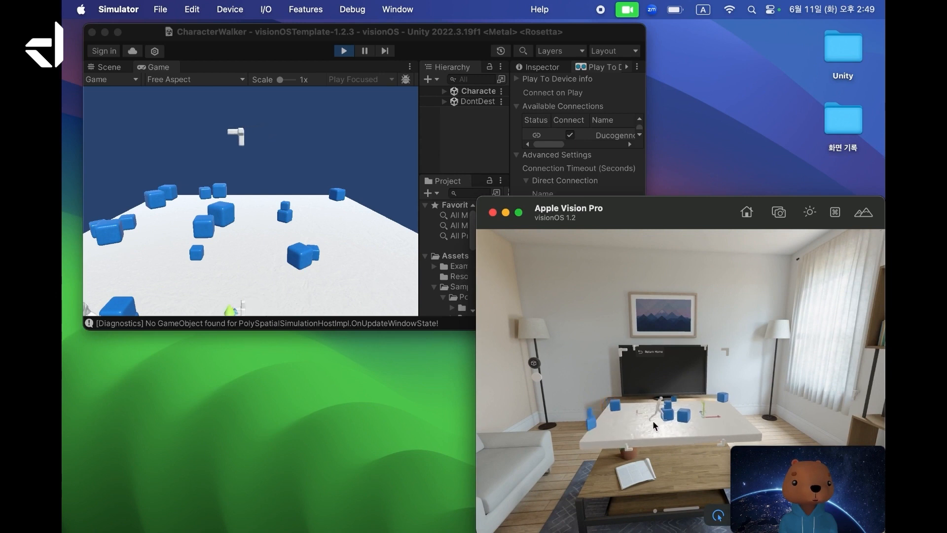
Send the character across the platform from the simulator, and switch to Unity to direct it from the Game view
{"action": "left_click", "coordinate": [621, 423]}
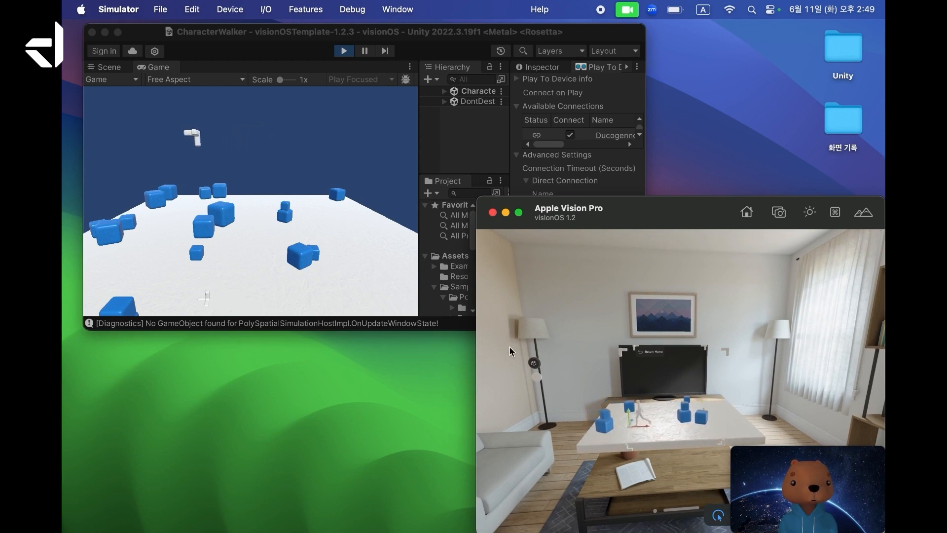
{"action": "left_click", "coordinate": [281, 271]}
{"action": "left_click_drag", "start_coordinate": [261, 241], "coordinate": [266, 264]}
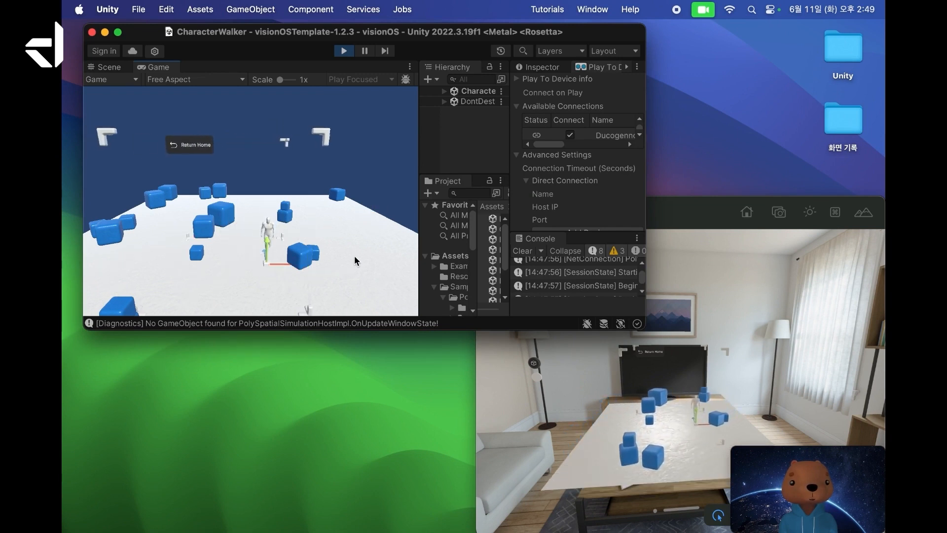